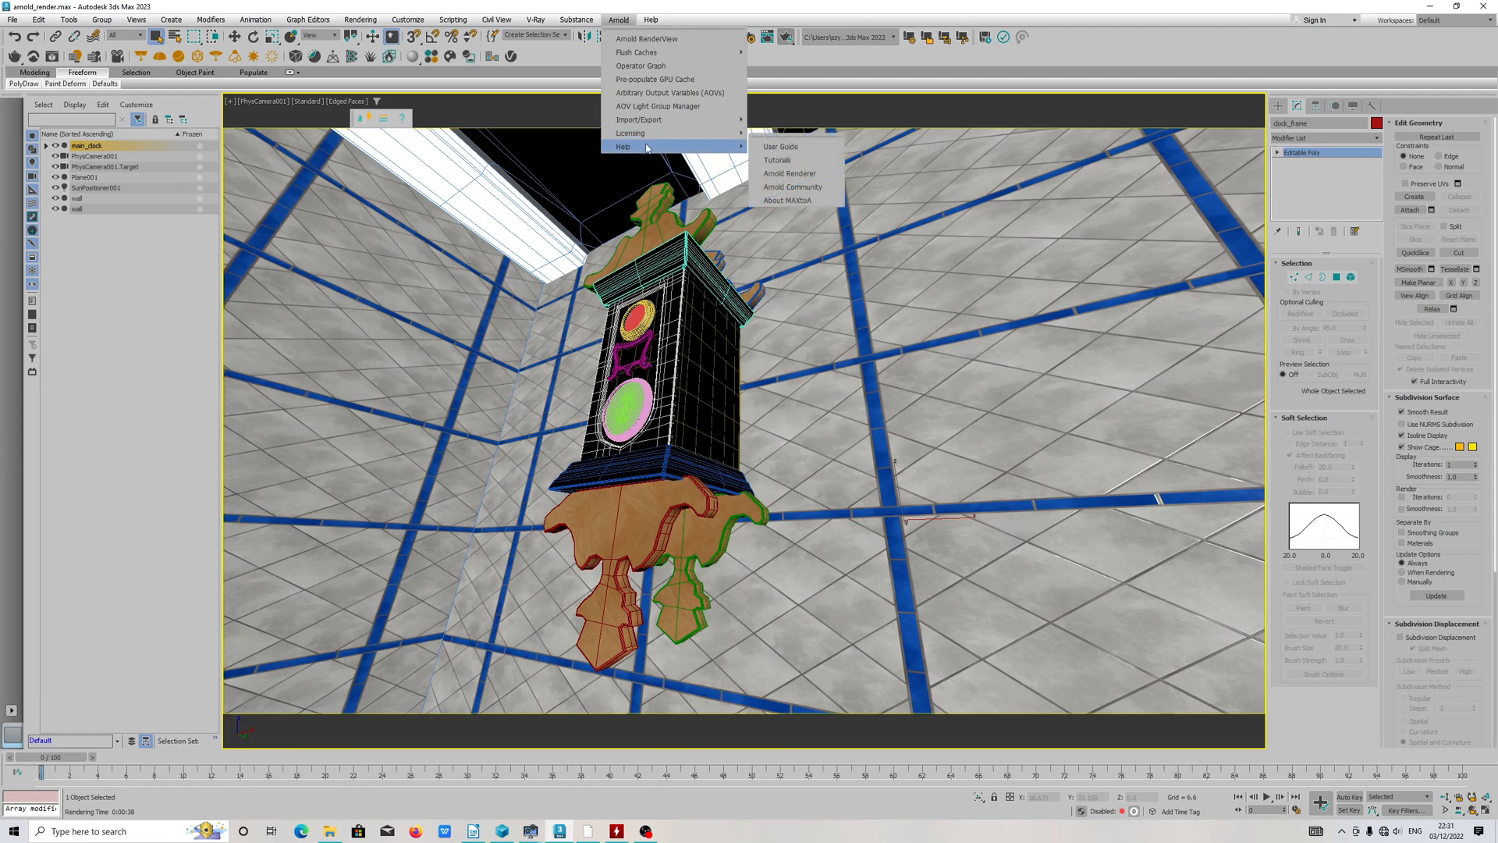
Step: Check the installed Arnold plugin version in the About MAXtoA information, and close it
left_click(815, 201)
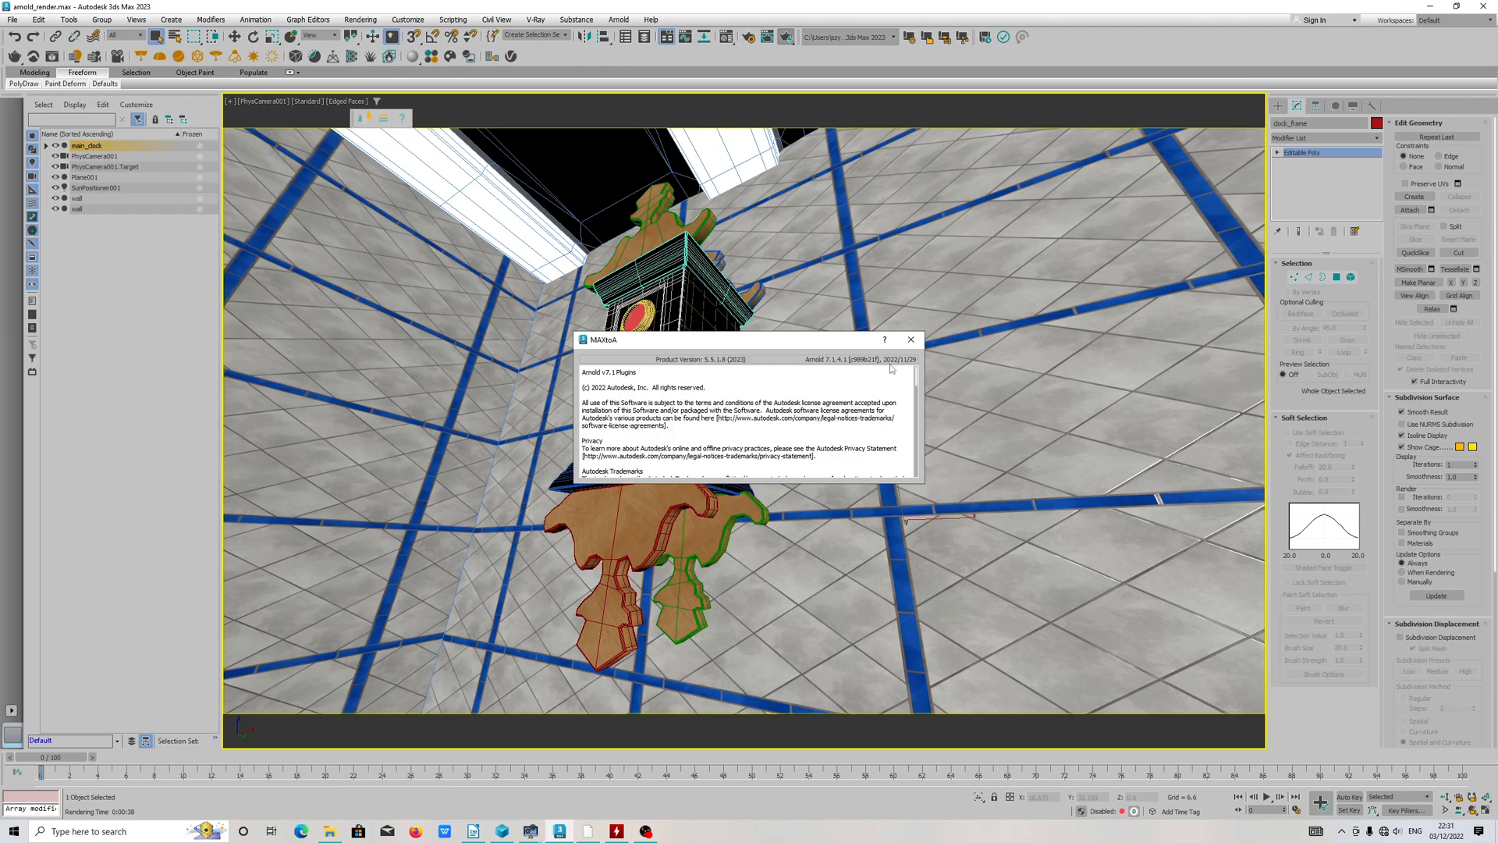
left_click(910, 339)
Step: Switch to File Explorer, open the "3ds max 2023 projects" folder on drive E and sort its files by date
left_click(328, 832)
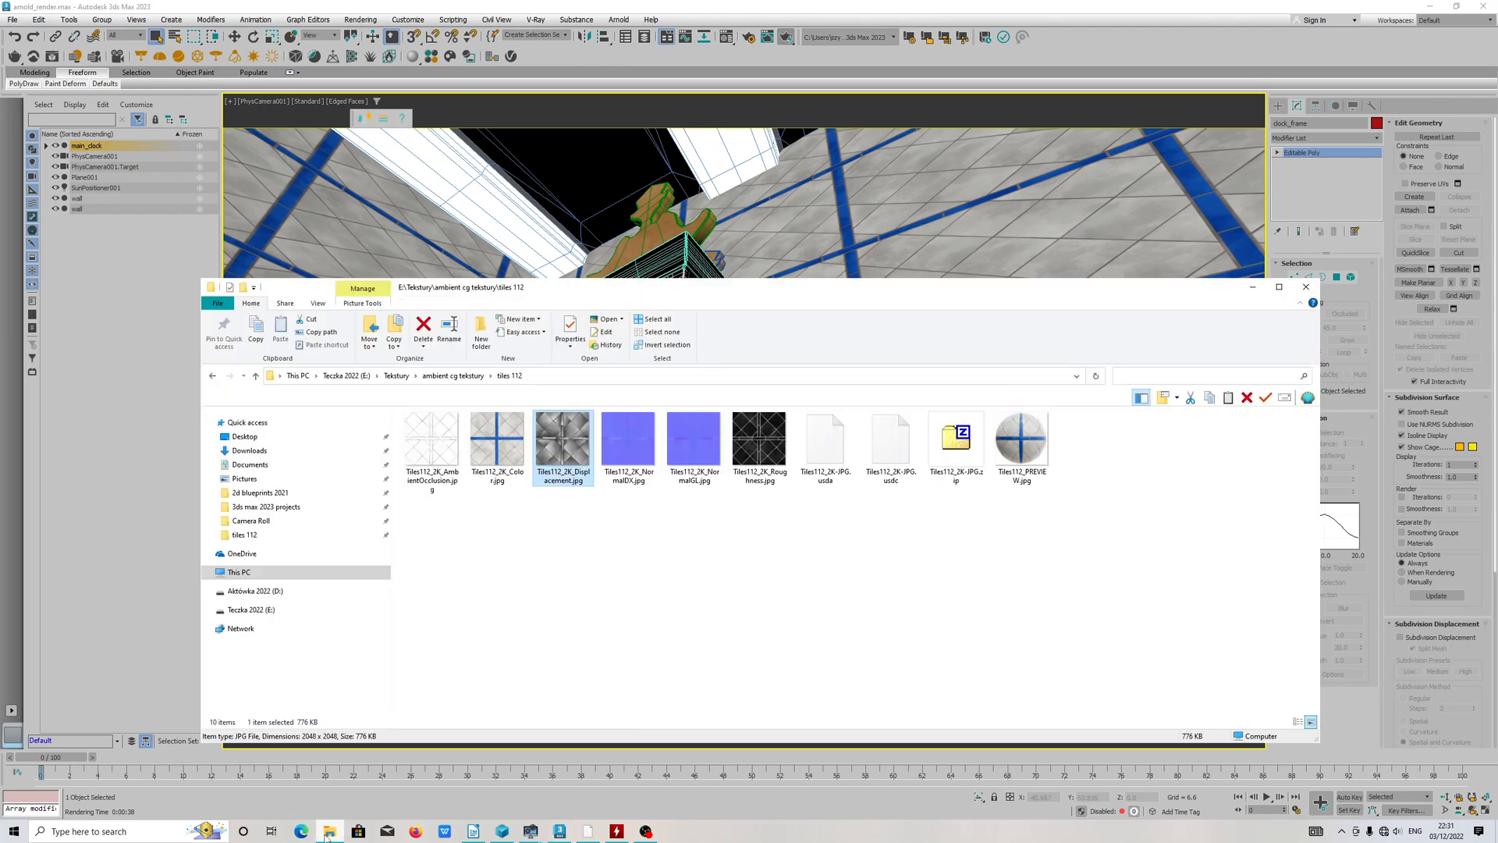
left_click(346, 375)
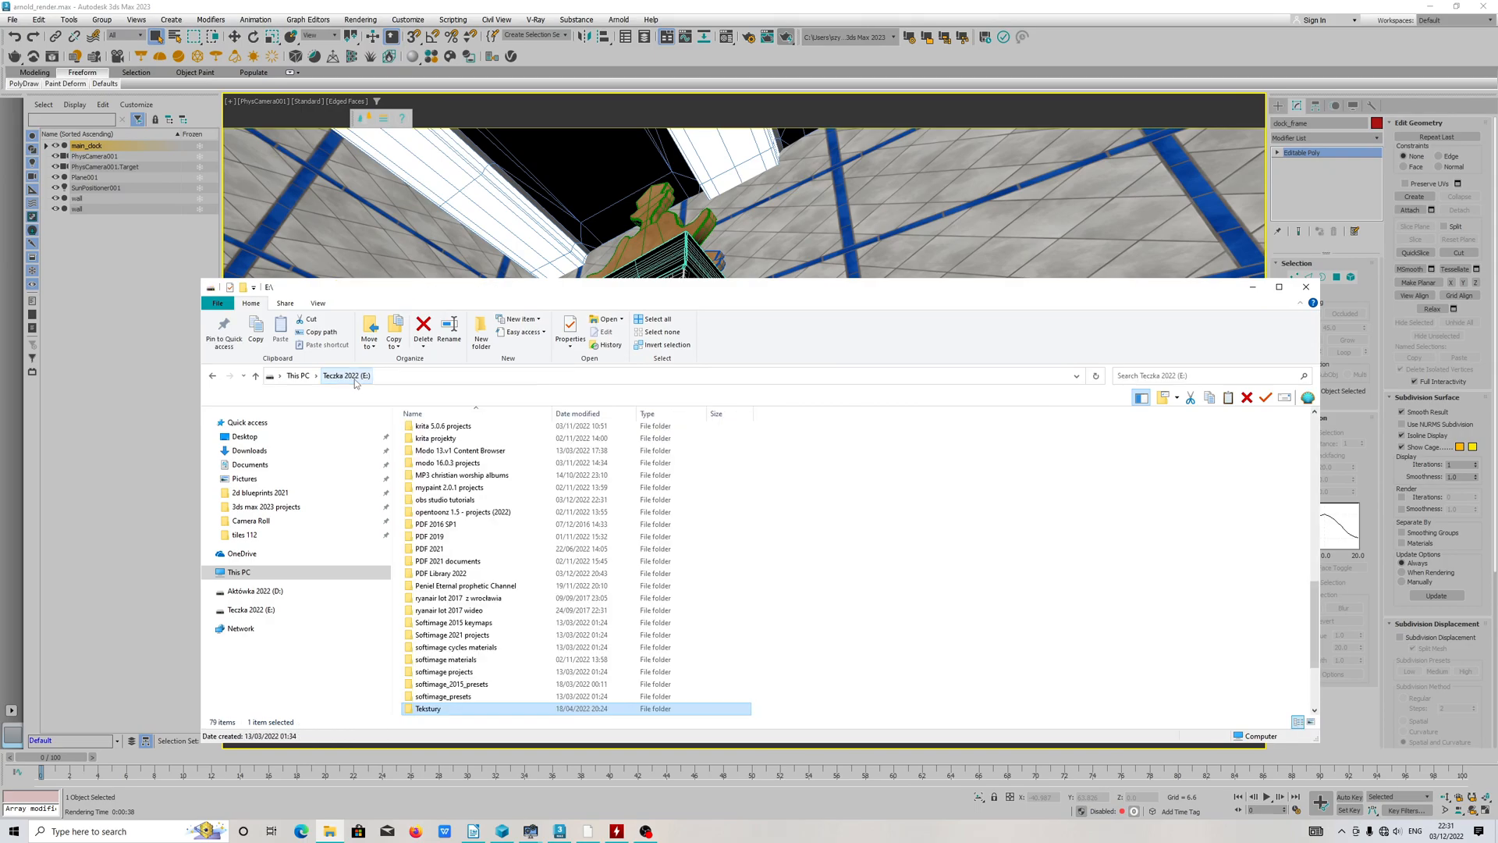
scroll(463, 479, "up", 10)
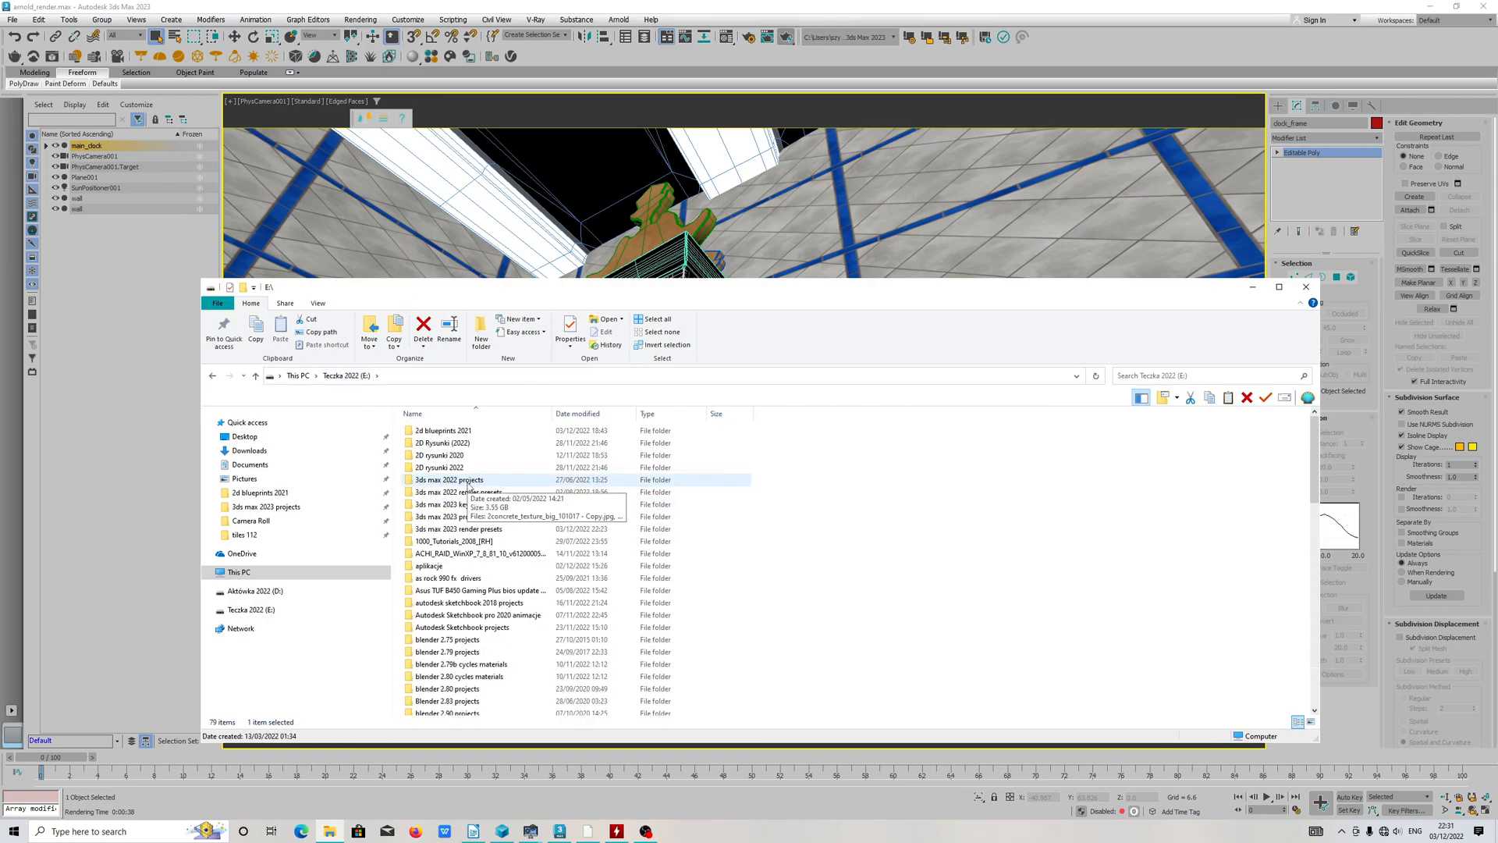
double_click(472, 516)
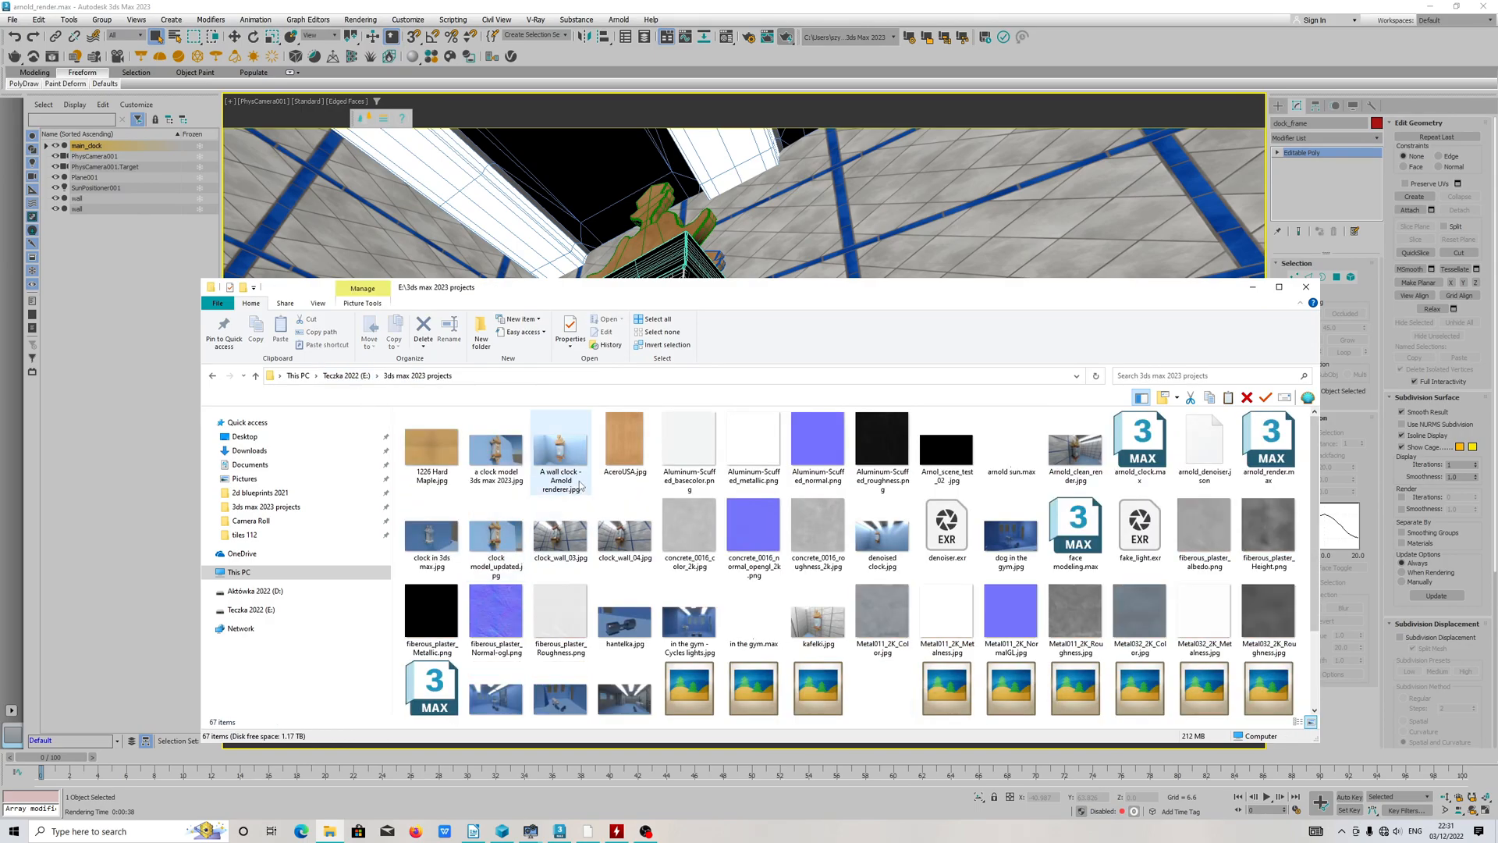
right_click(603, 488)
mouse_move(667, 520)
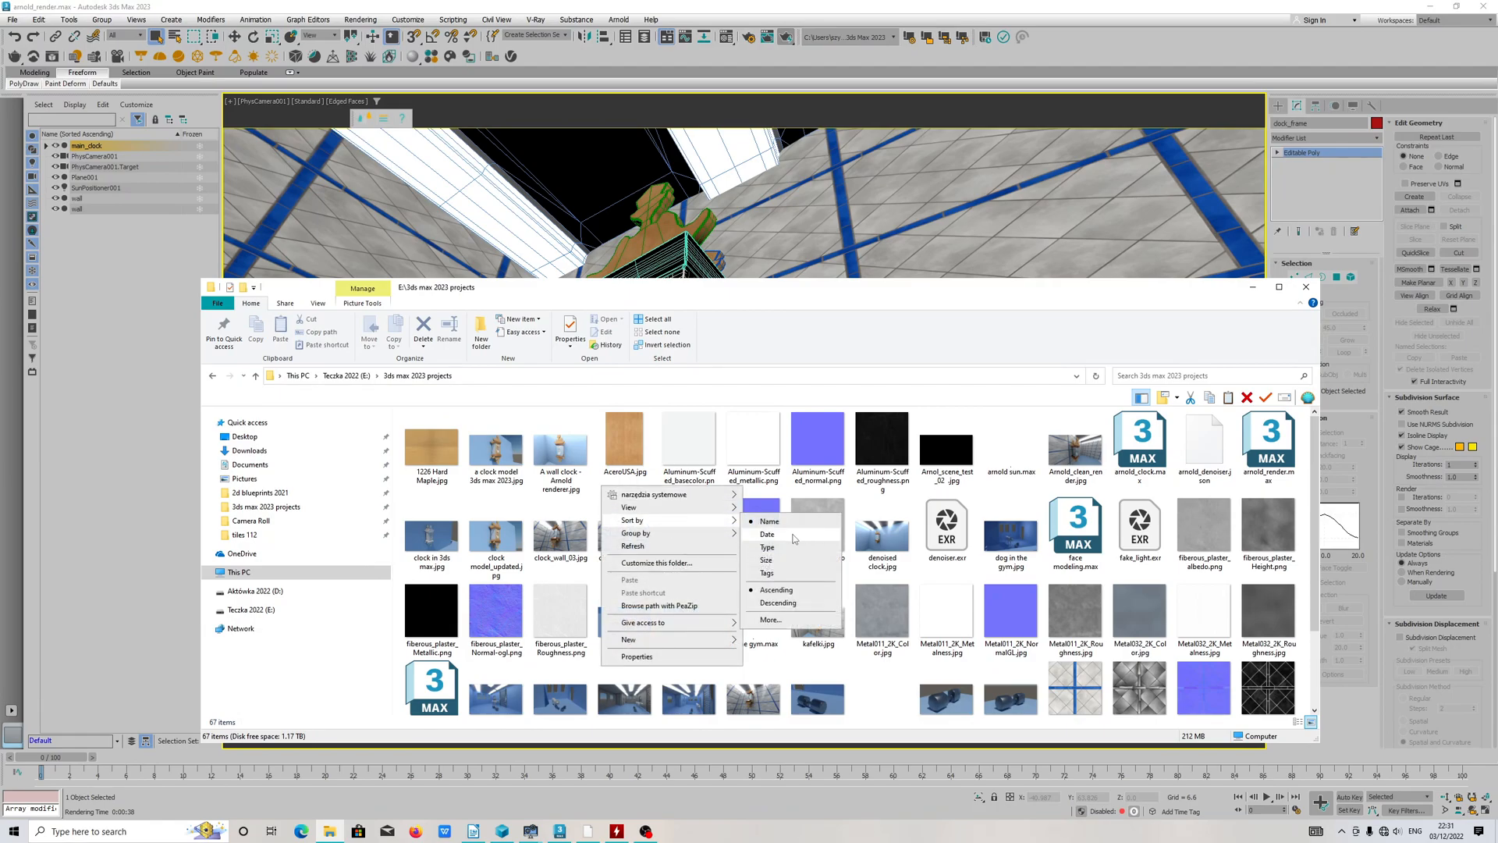
left_click(793, 535)
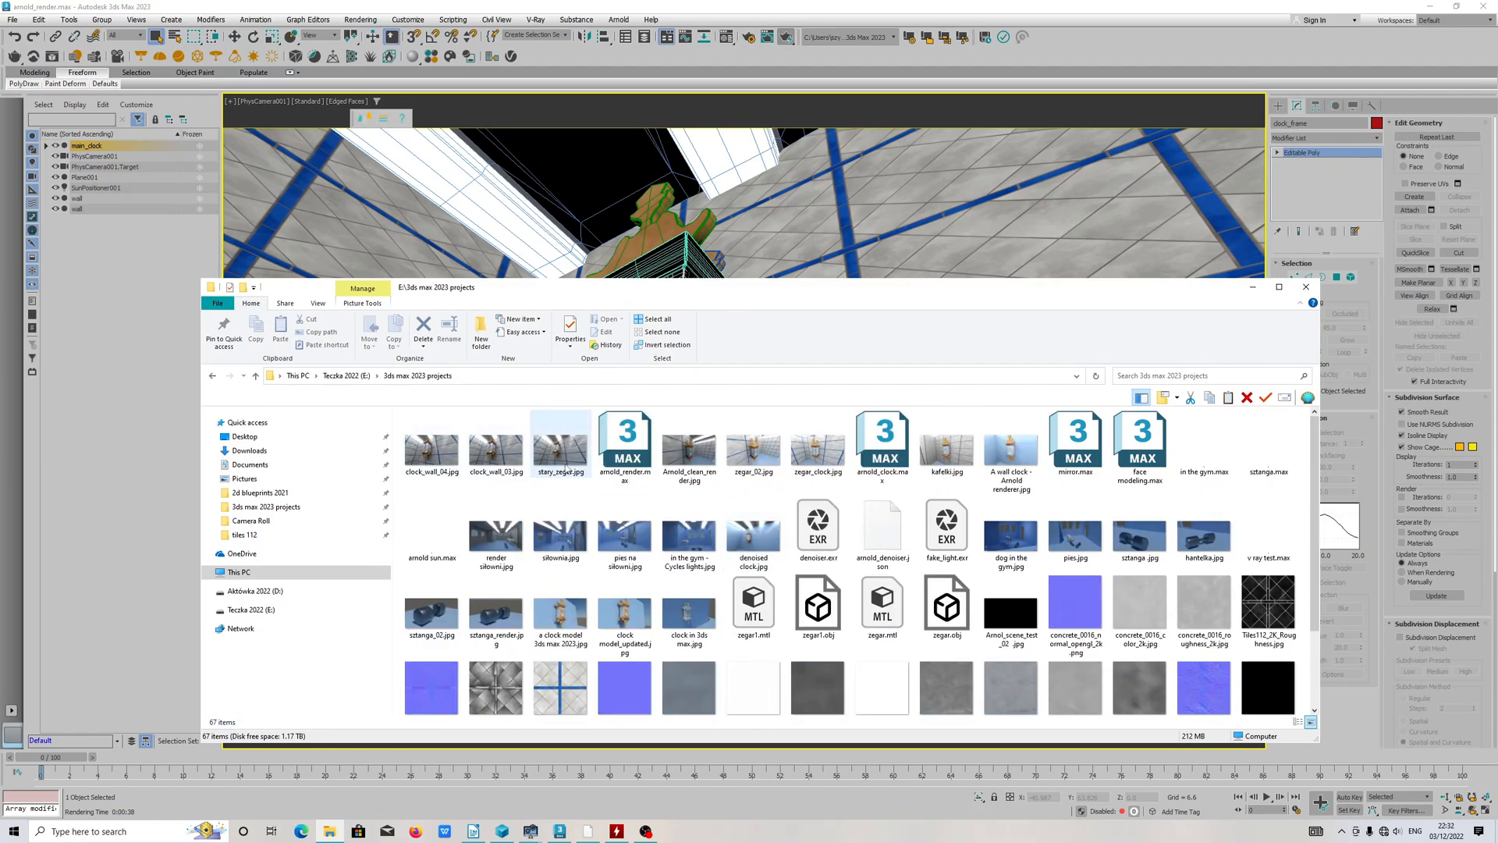
Step: View clock_wall_04.jpg and examine the clock's copper mouldings, wooden ornaments and reflective side up close
left_click(500, 455)
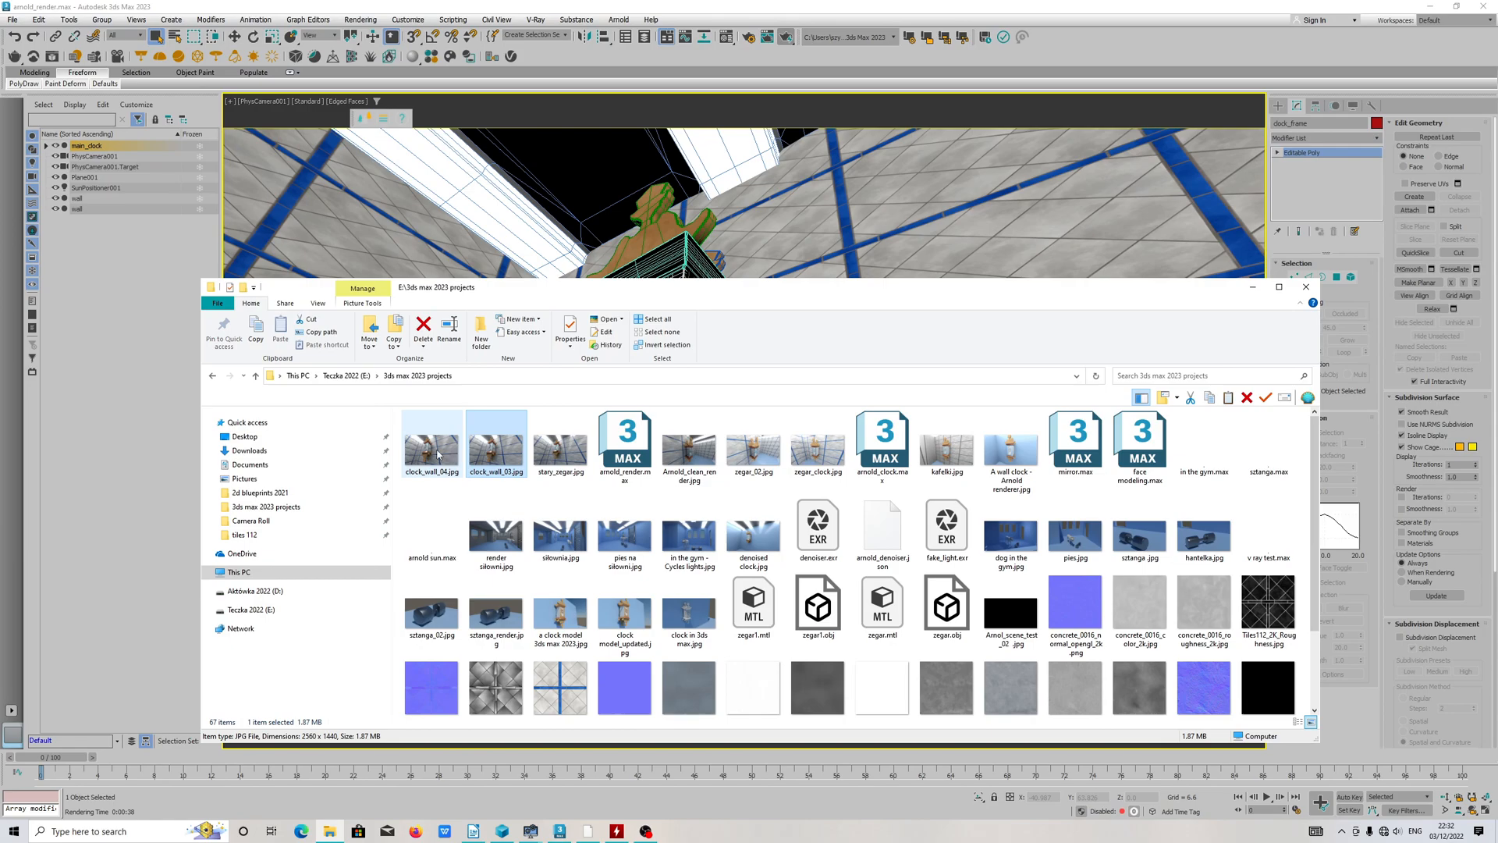
double_click(438, 455)
scroll(629, 438, "up", 4)
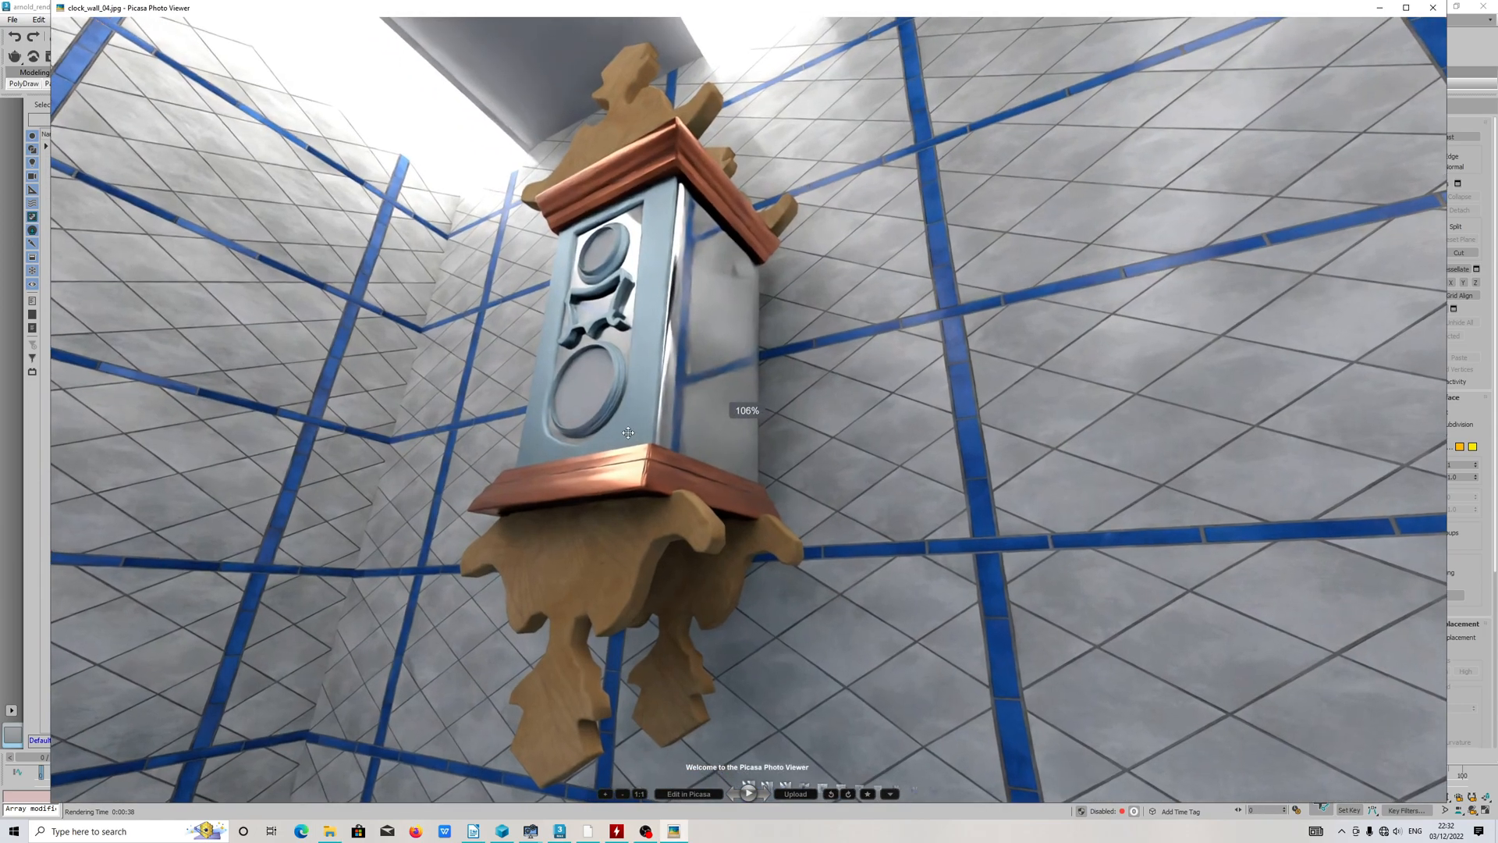
scroll(628, 433, "down", 4)
scroll(628, 433, "down", 2)
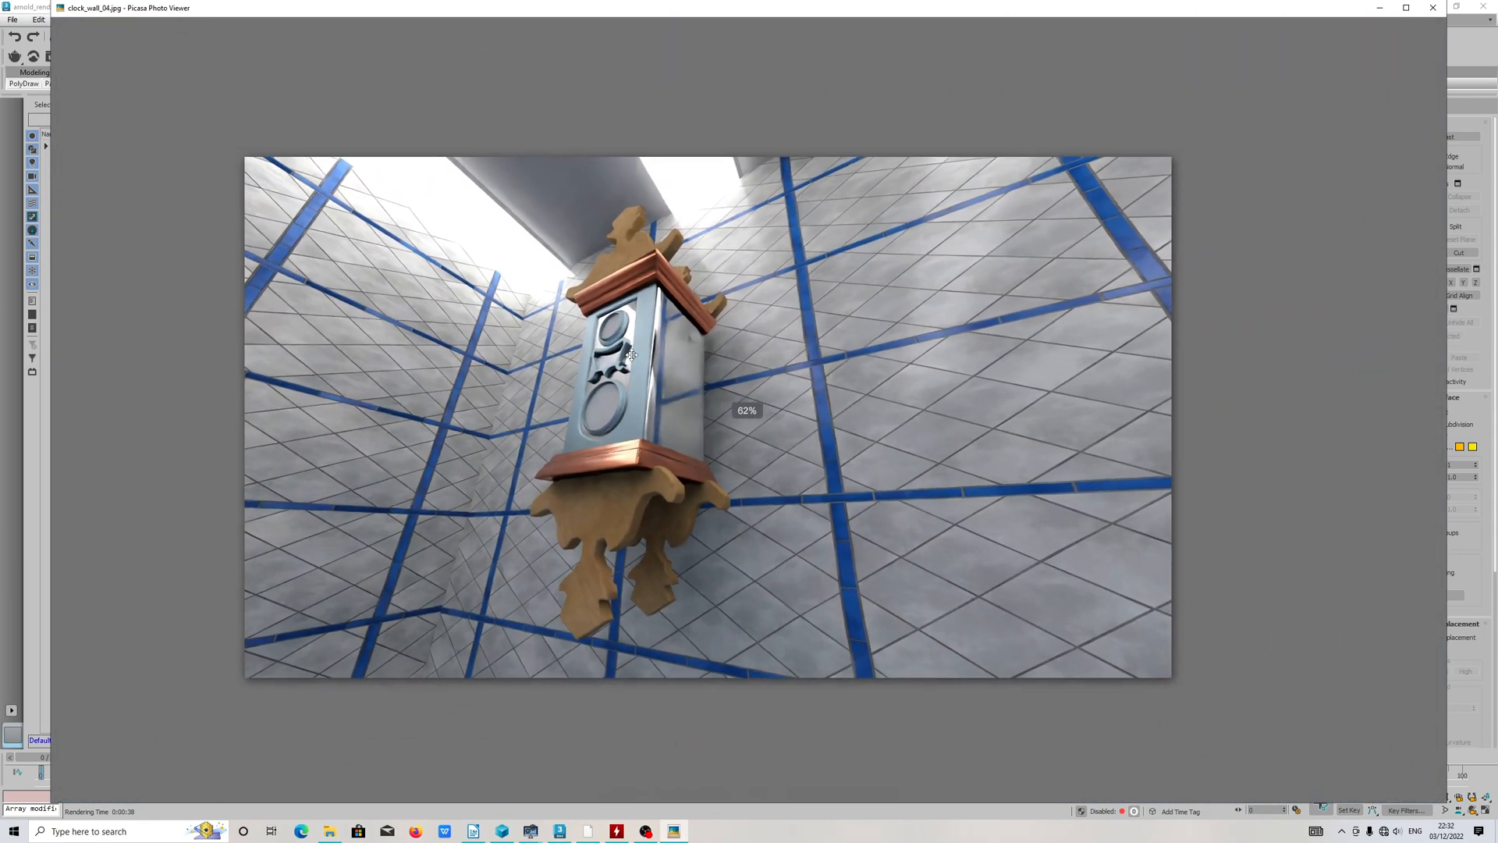
scroll(589, 515, "up", 5)
scroll(589, 516, "up", 2)
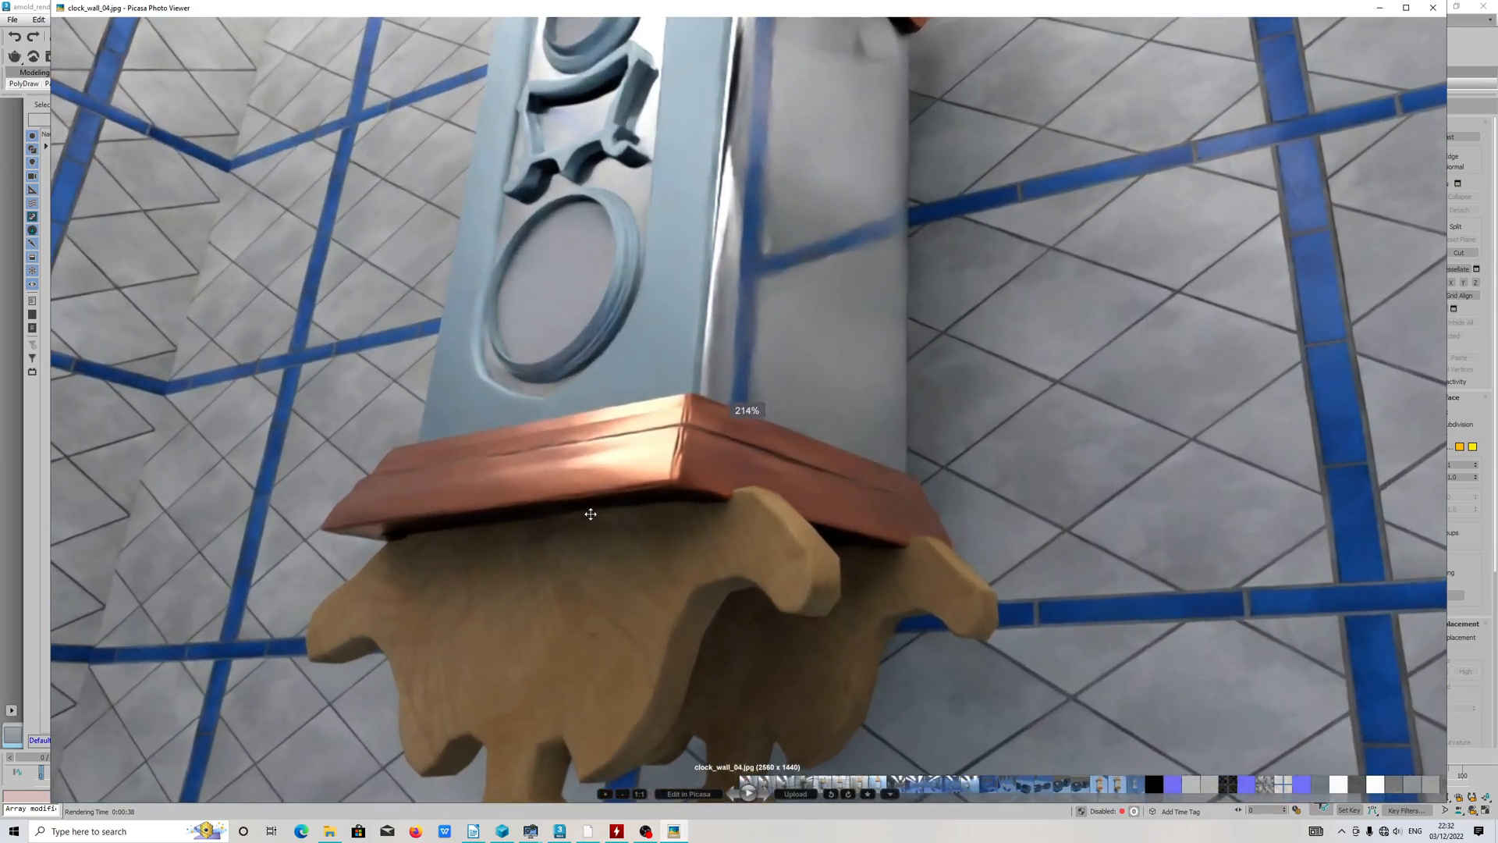
scroll(672, 471, "down", 2)
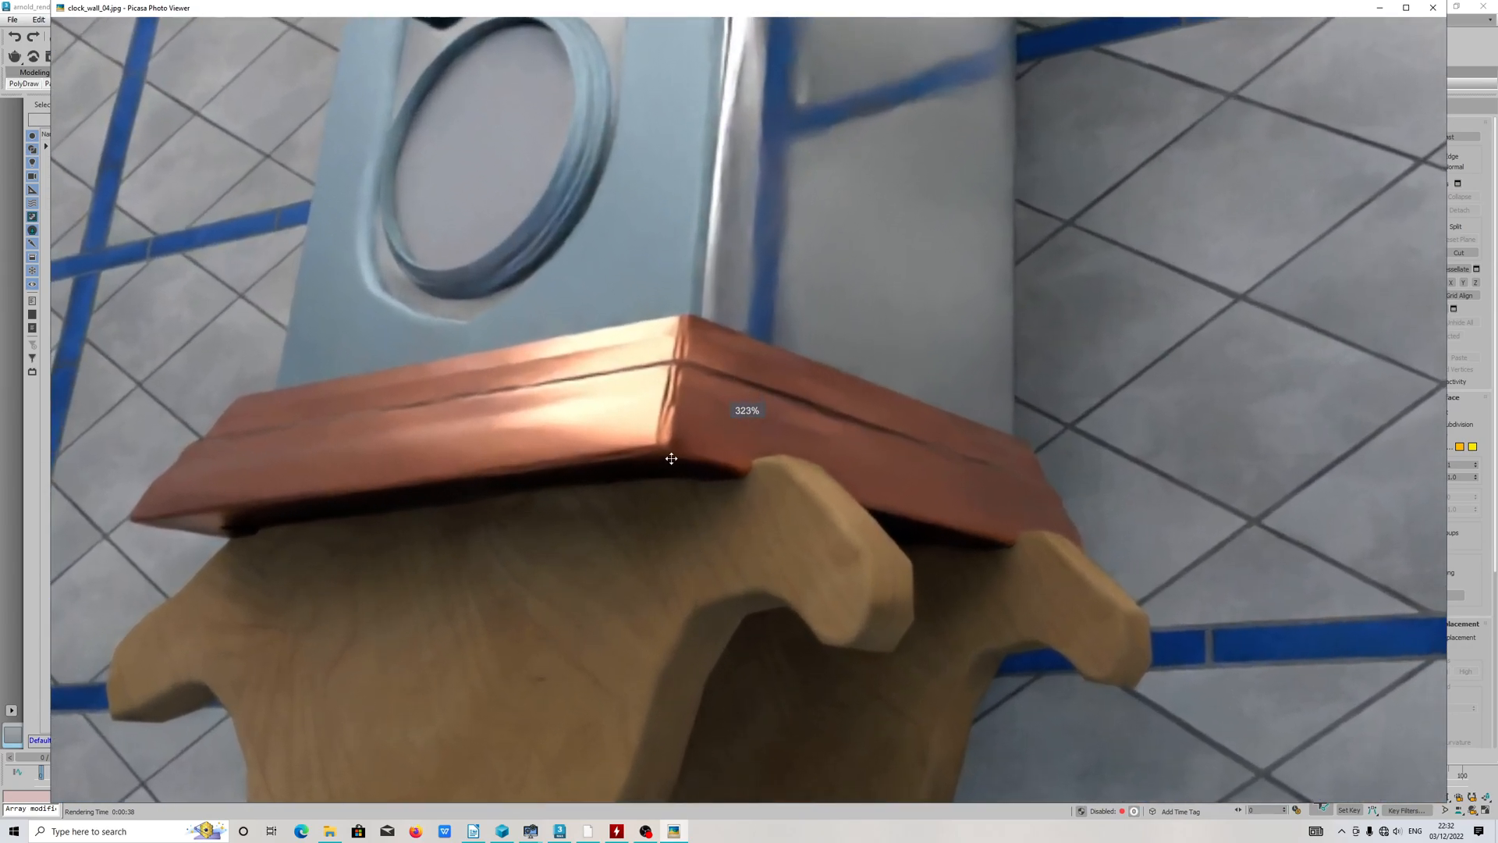
scroll(696, 465, "down", 4)
scroll(695, 465, "up", 2)
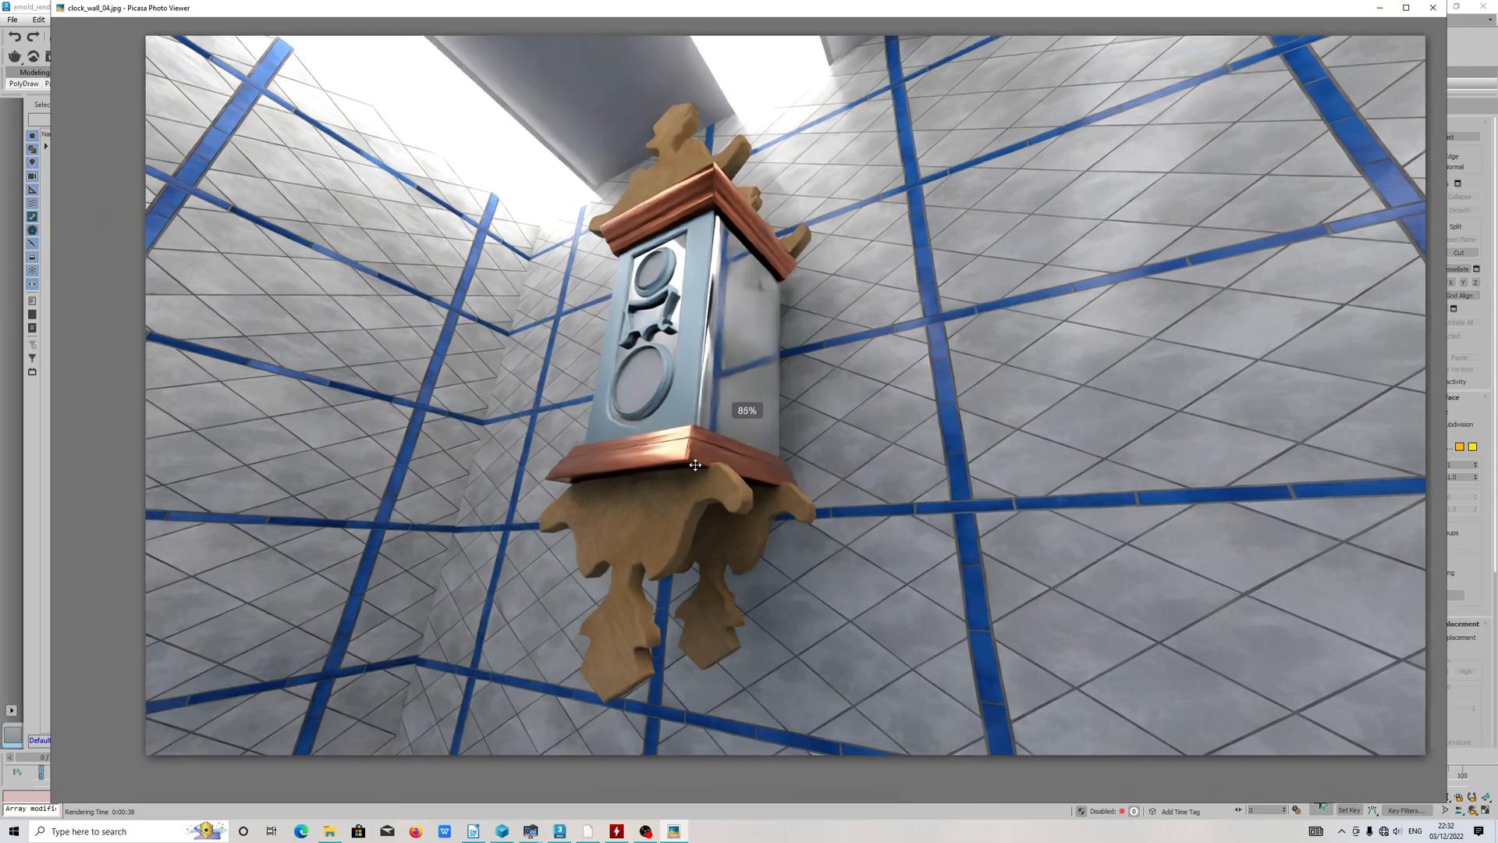
scroll(697, 539, "up", 5)
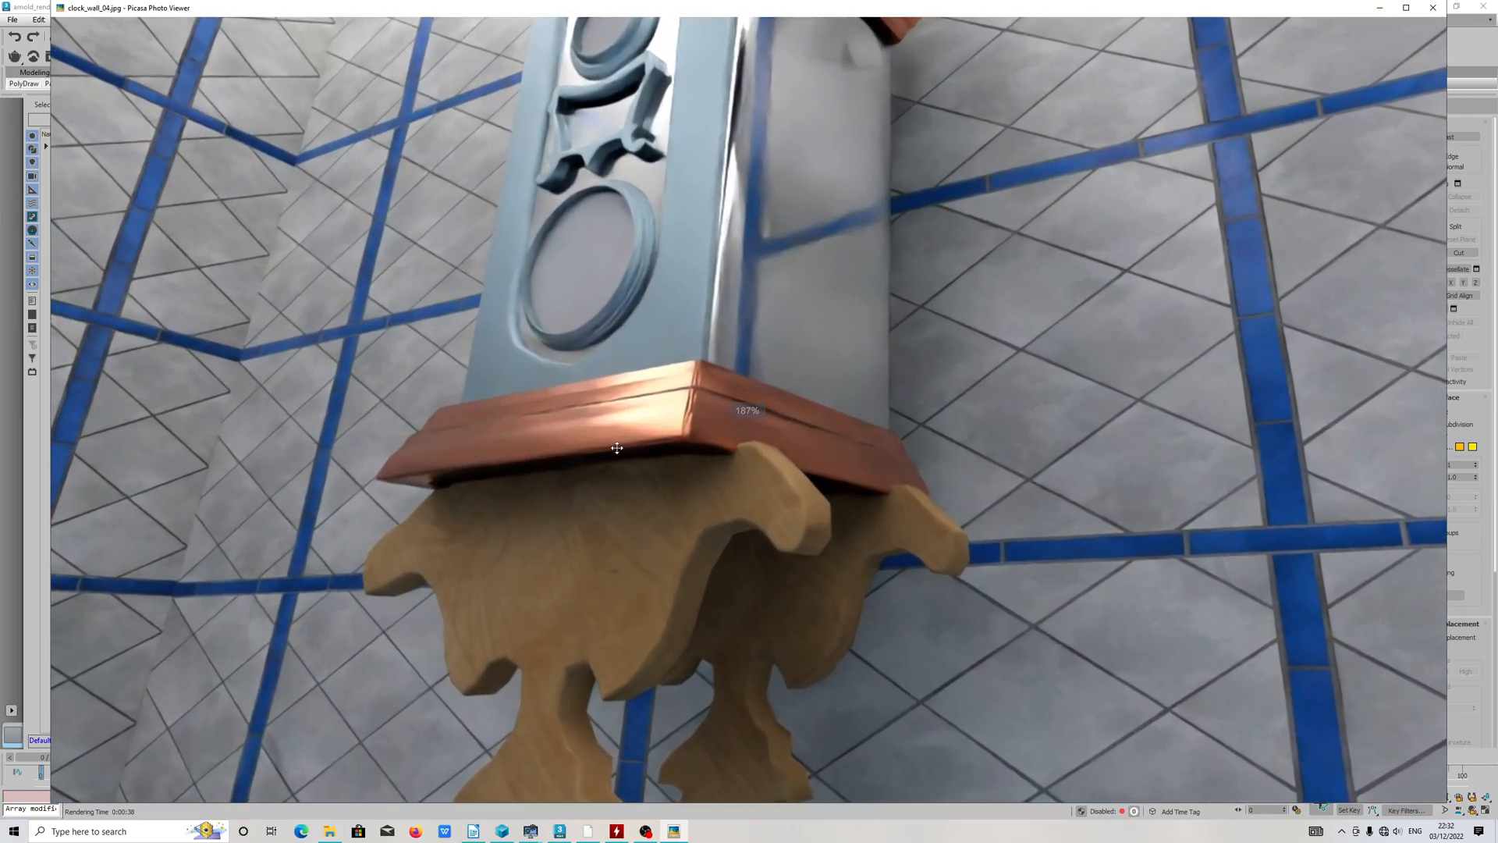
scroll(623, 433, "down", 4)
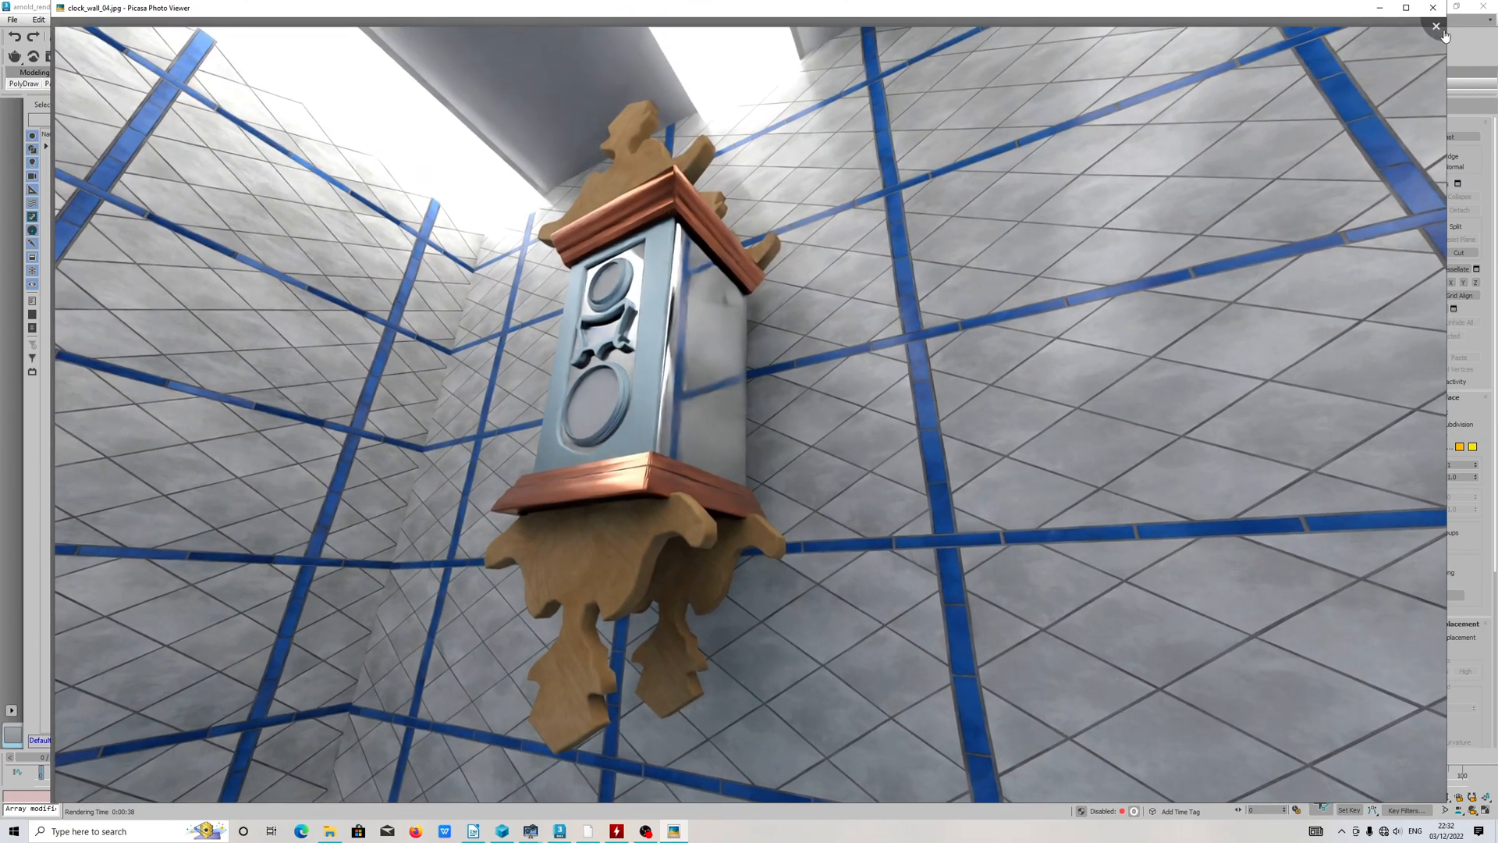
left_click(1444, 33)
Step: View clock_wall_03.jpg and examine the clock's lower moulding, reflective side and upper ornament up close, then close the image
double_click(500, 452)
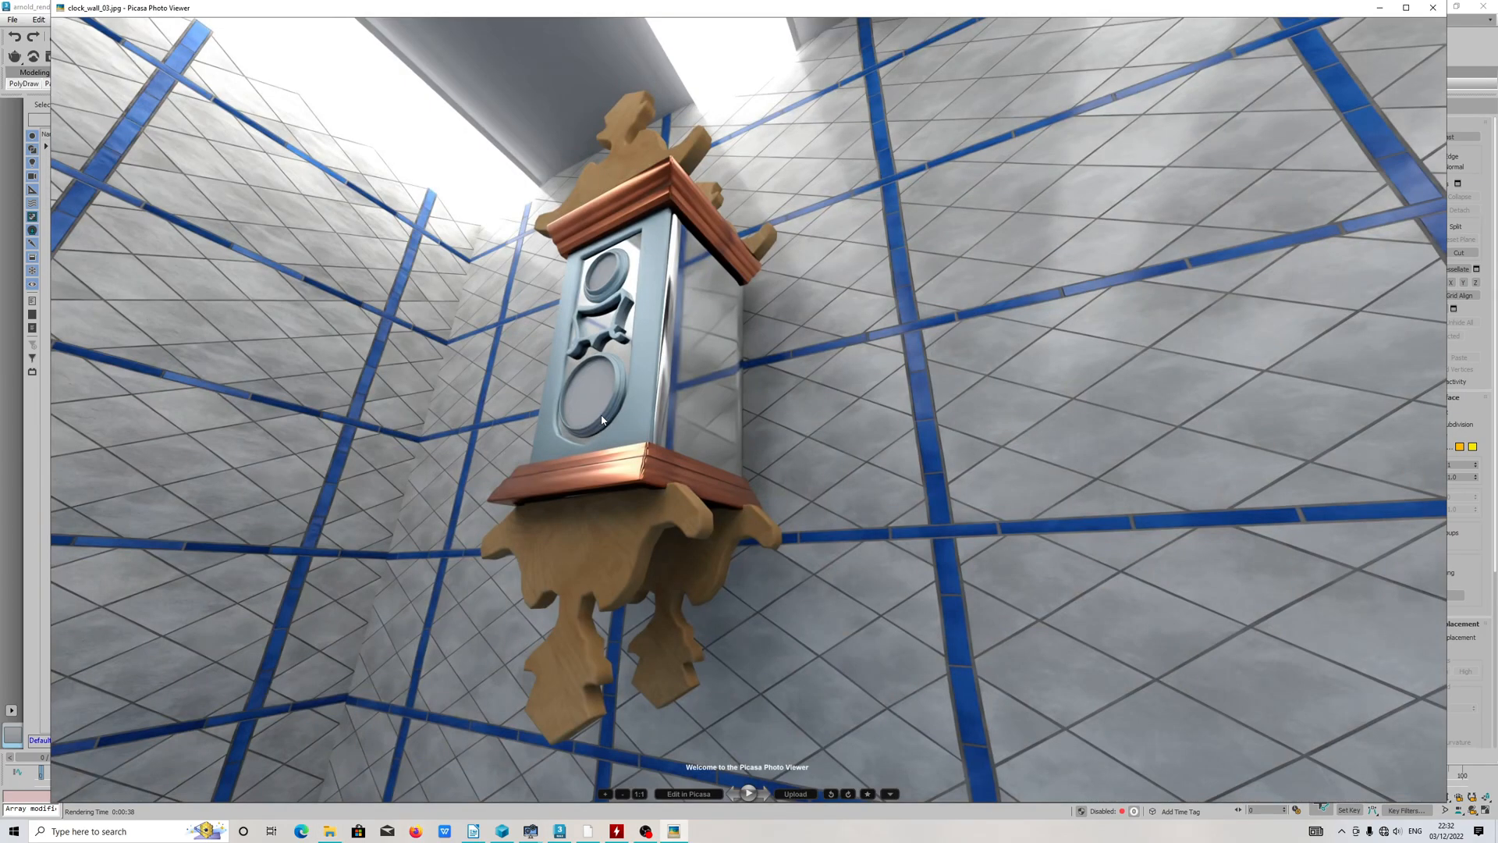
scroll(634, 461, "up", 5)
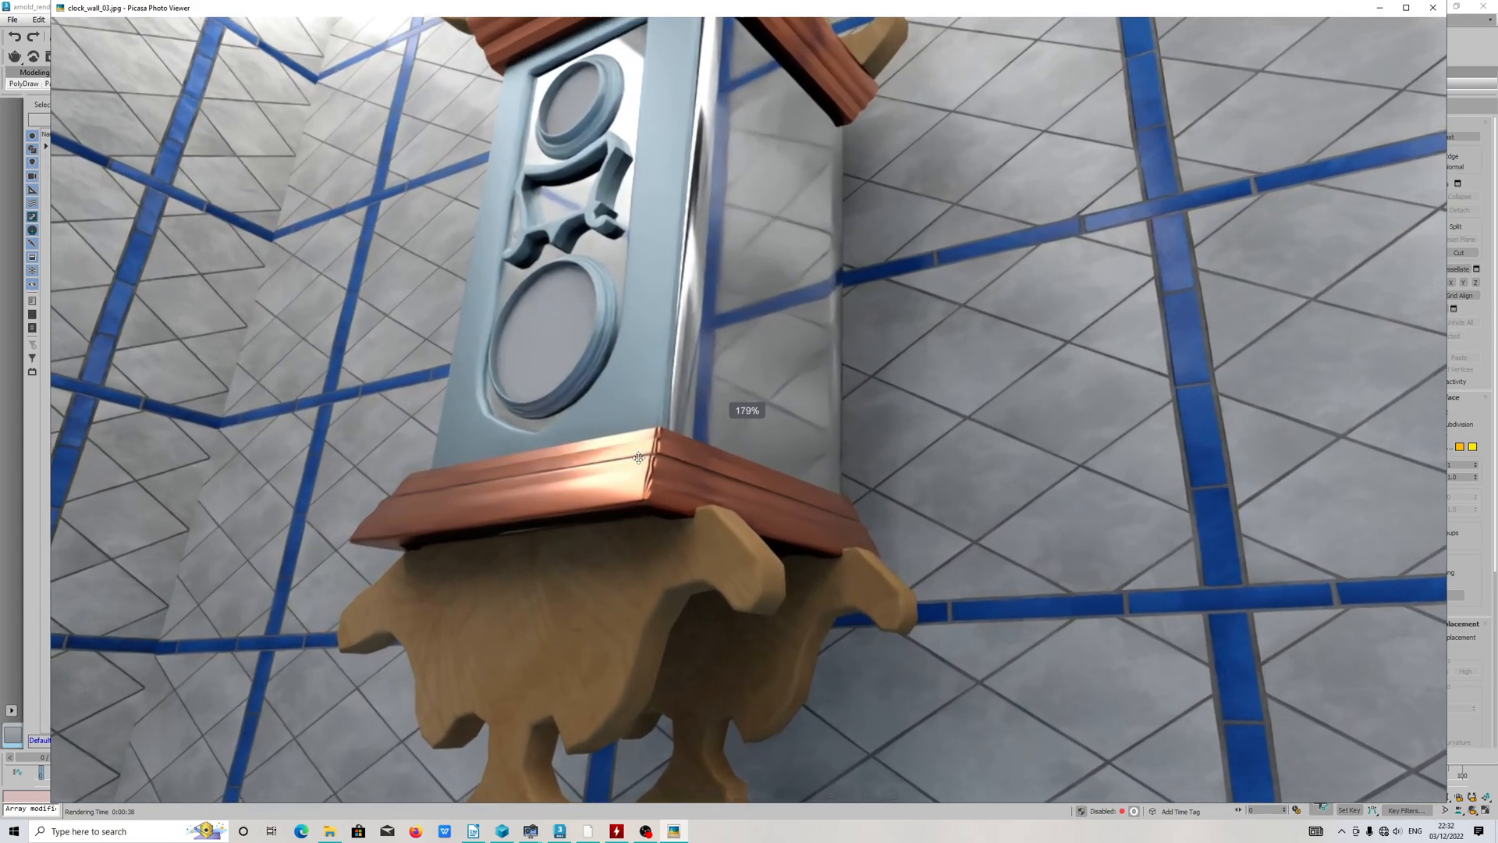
scroll(639, 458, "down", 4)
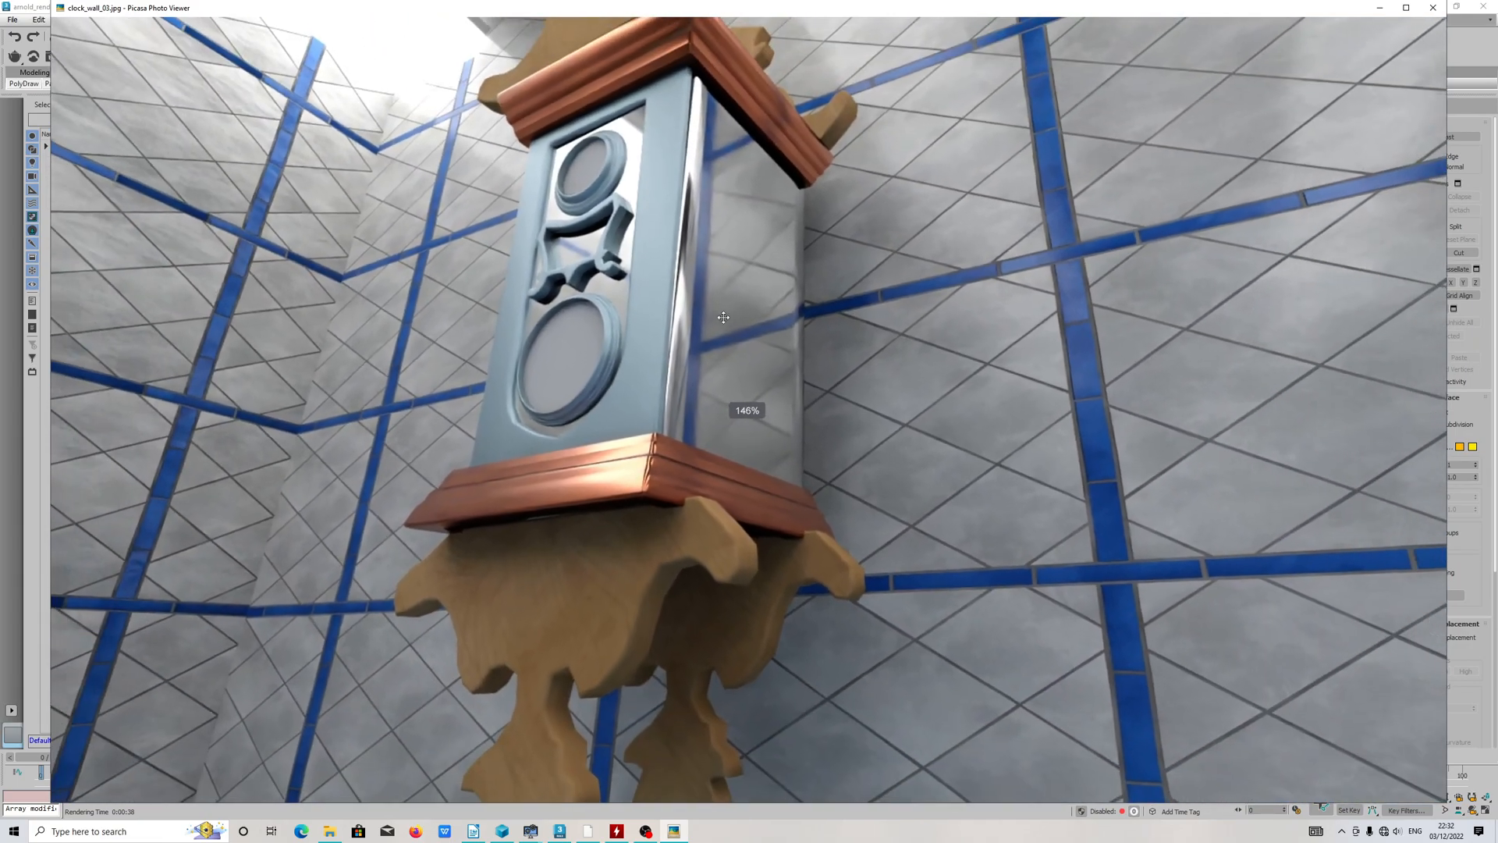
left_click_drag(720, 277, 695, 656)
scroll(679, 364, "up", 4)
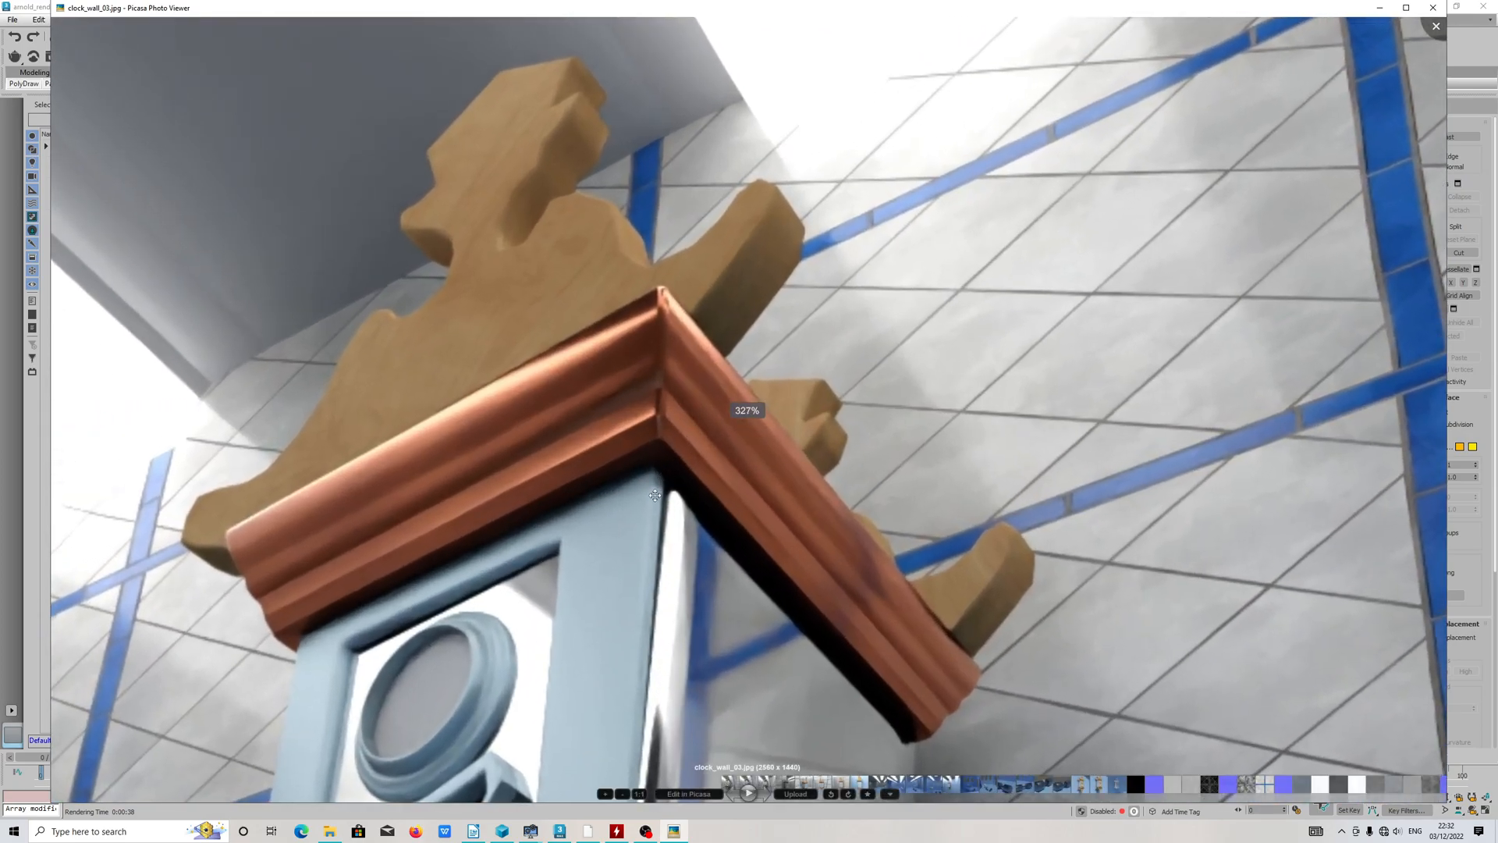
scroll(770, 299, "down", 5)
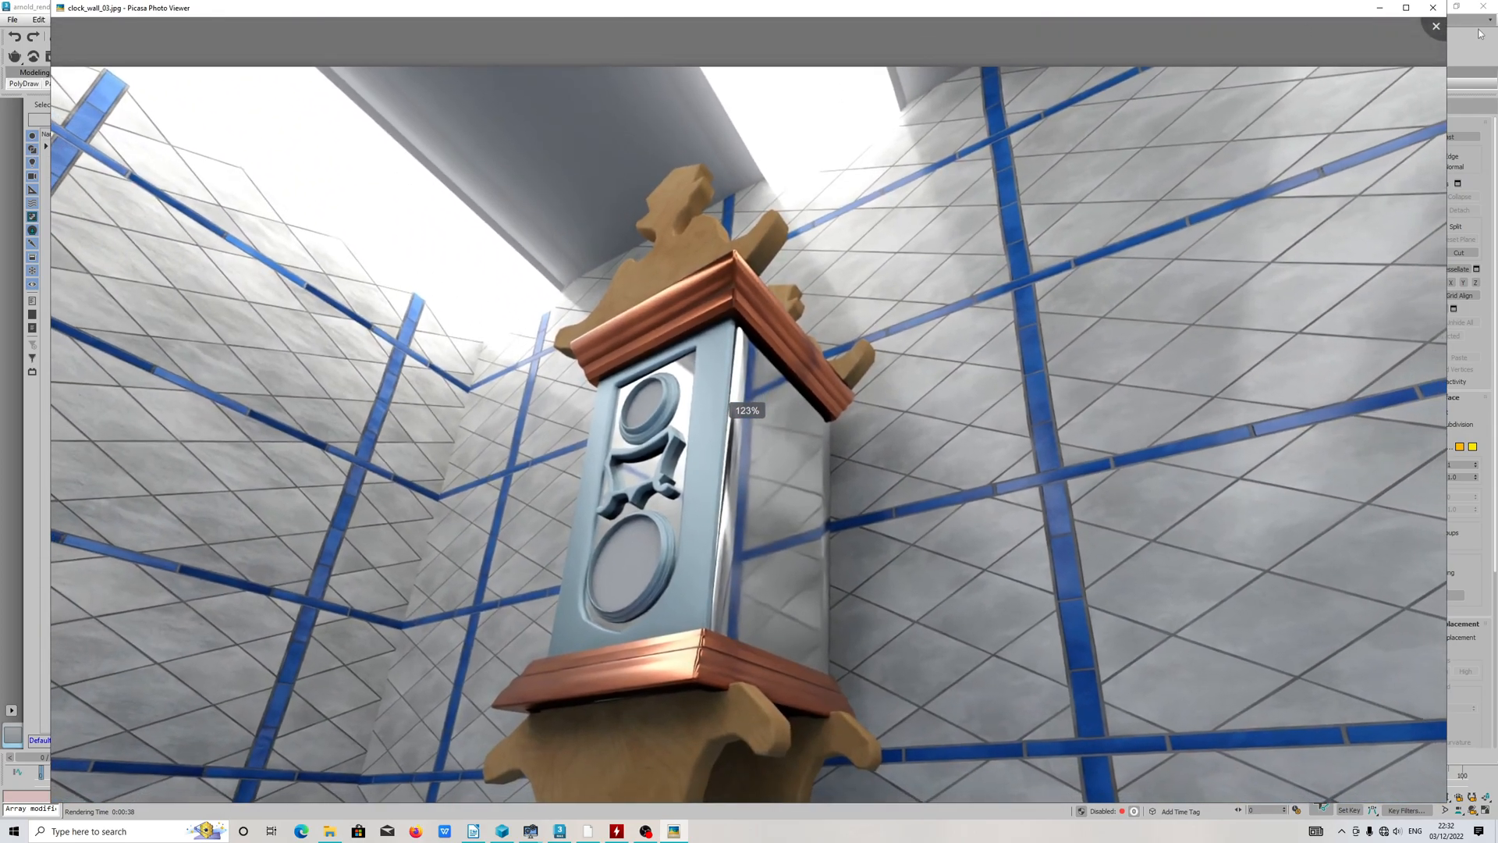
left_click(1433, 9)
Step: View the stary_zegar.jpg render, examine the clock body up close and close the image
double_click(567, 455)
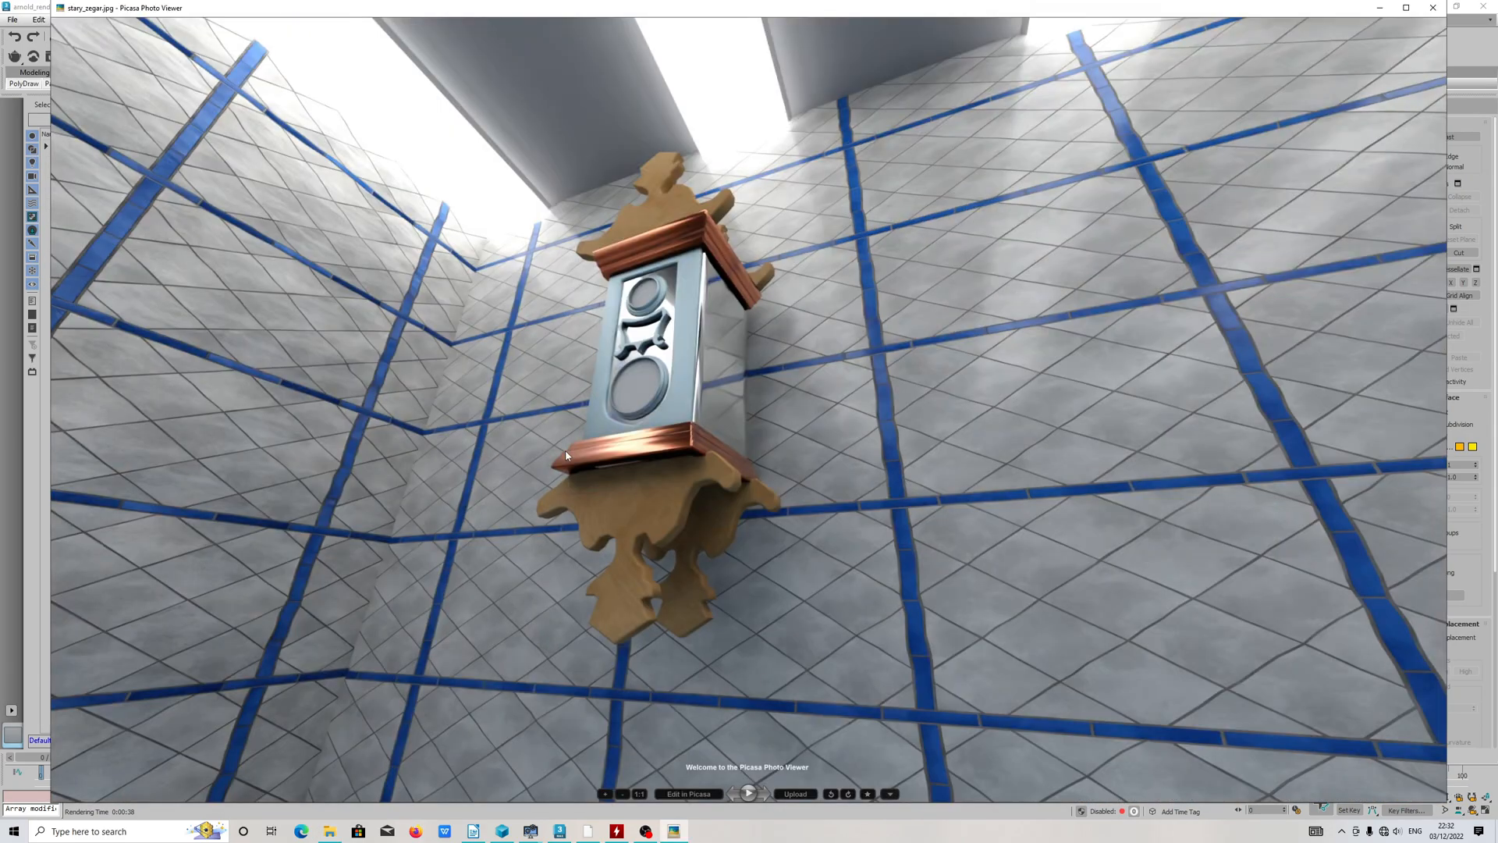
scroll(619, 418, "up", 3)
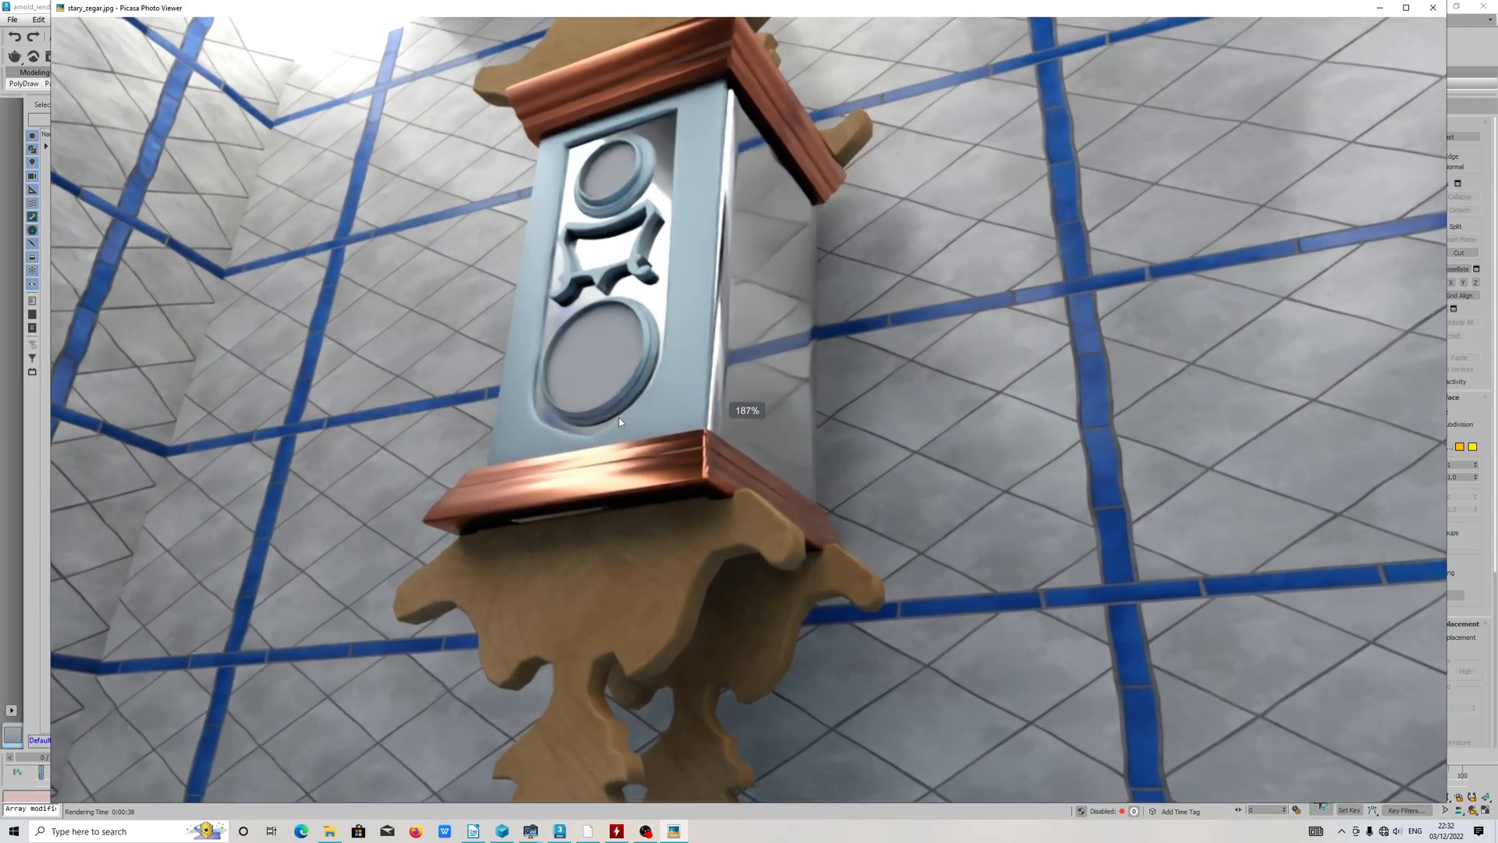
scroll(619, 418, "down", 1)
scroll(619, 418, "down", 2)
key("Escape")
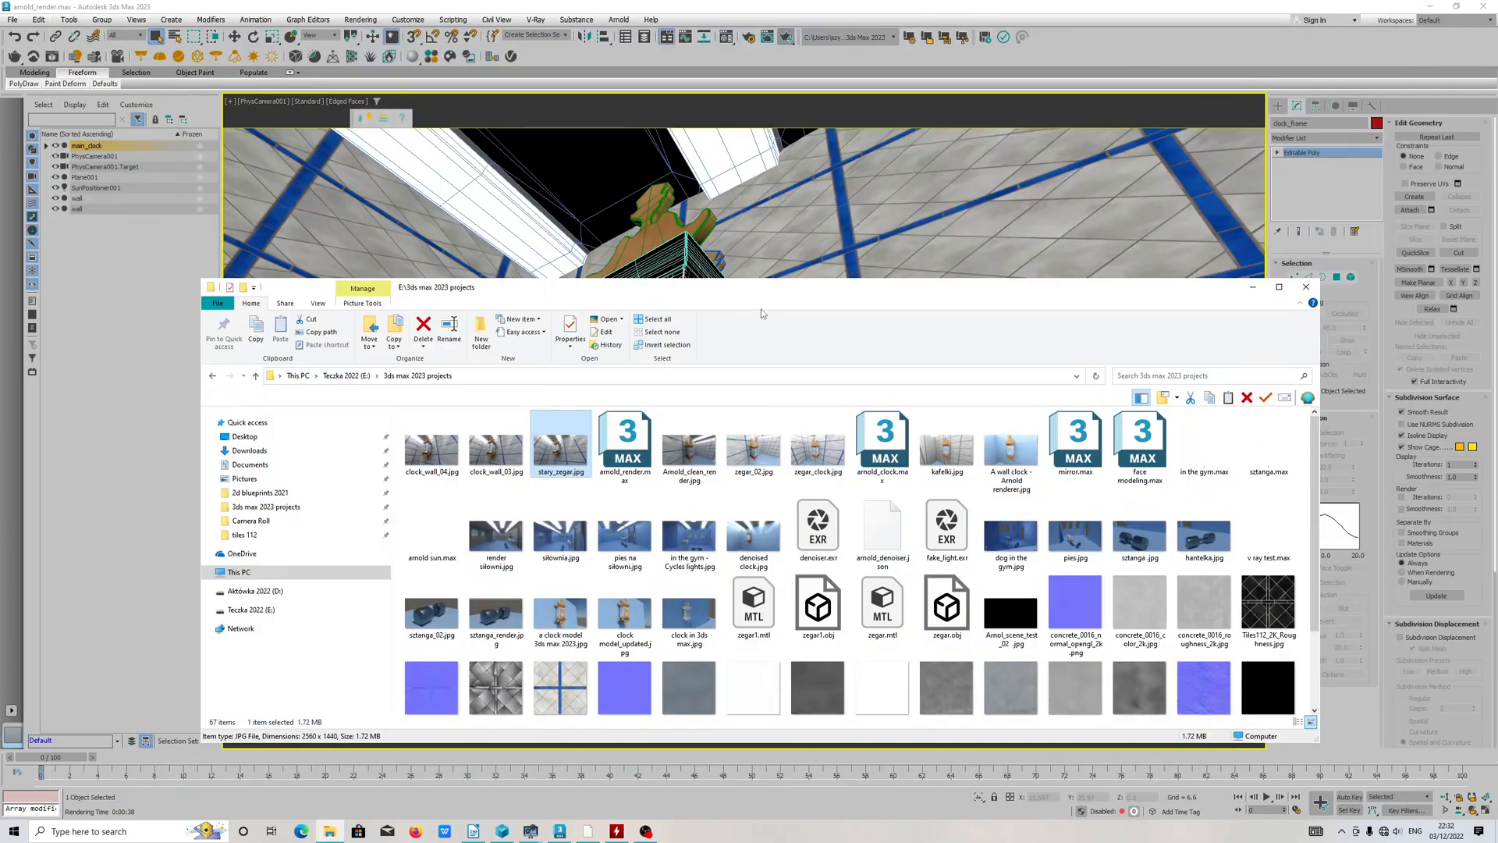
Step: View Arnold_clean_render.jpg, examine the clock's ornaments, side reflections and lower copper moulding up close, and close the image
double_click(690, 452)
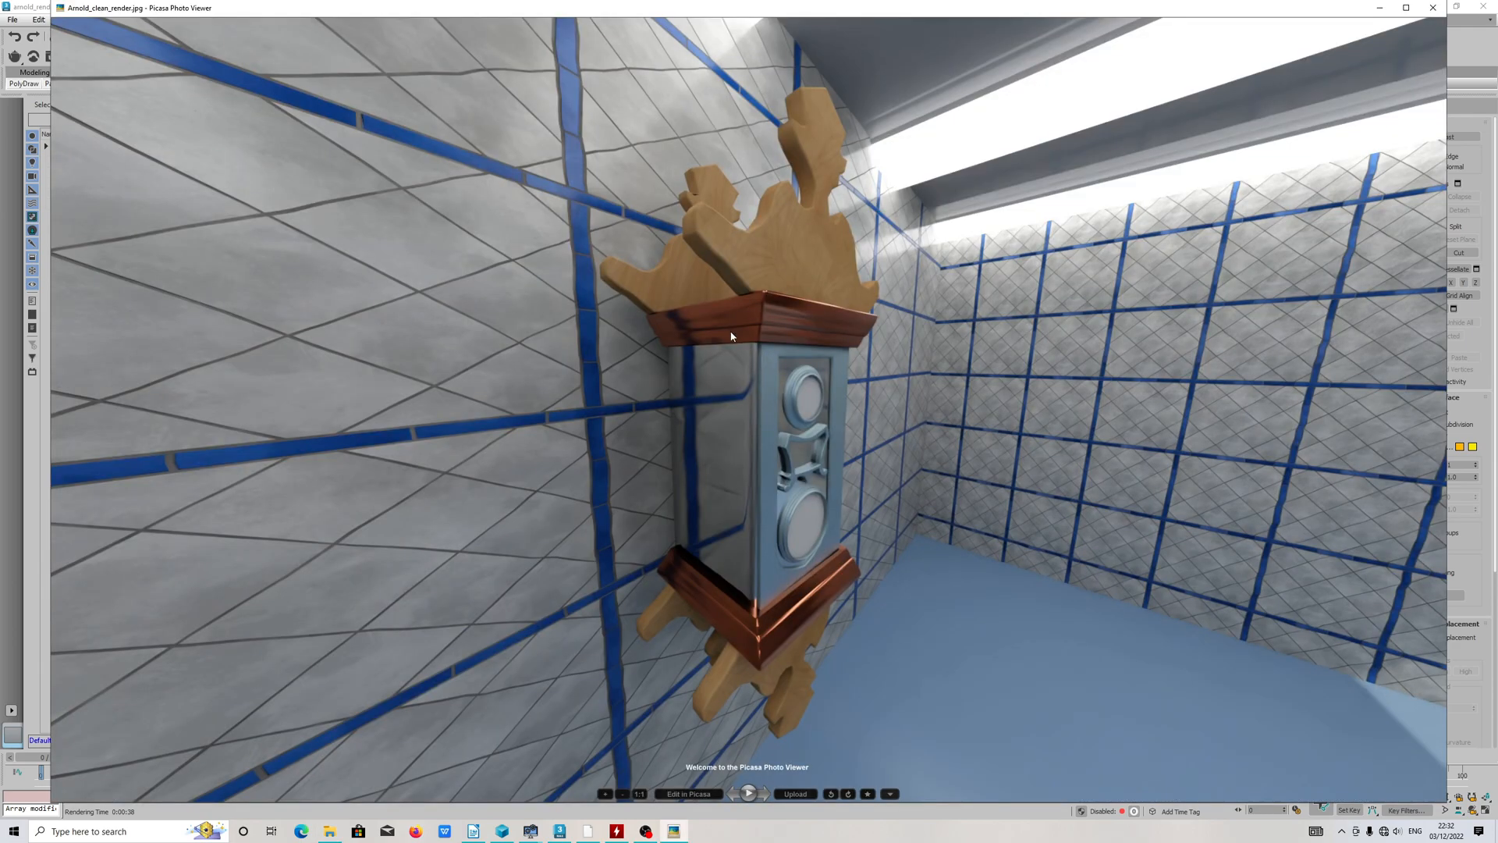
scroll(738, 328, "up", 3)
scroll(746, 328, "down", 3)
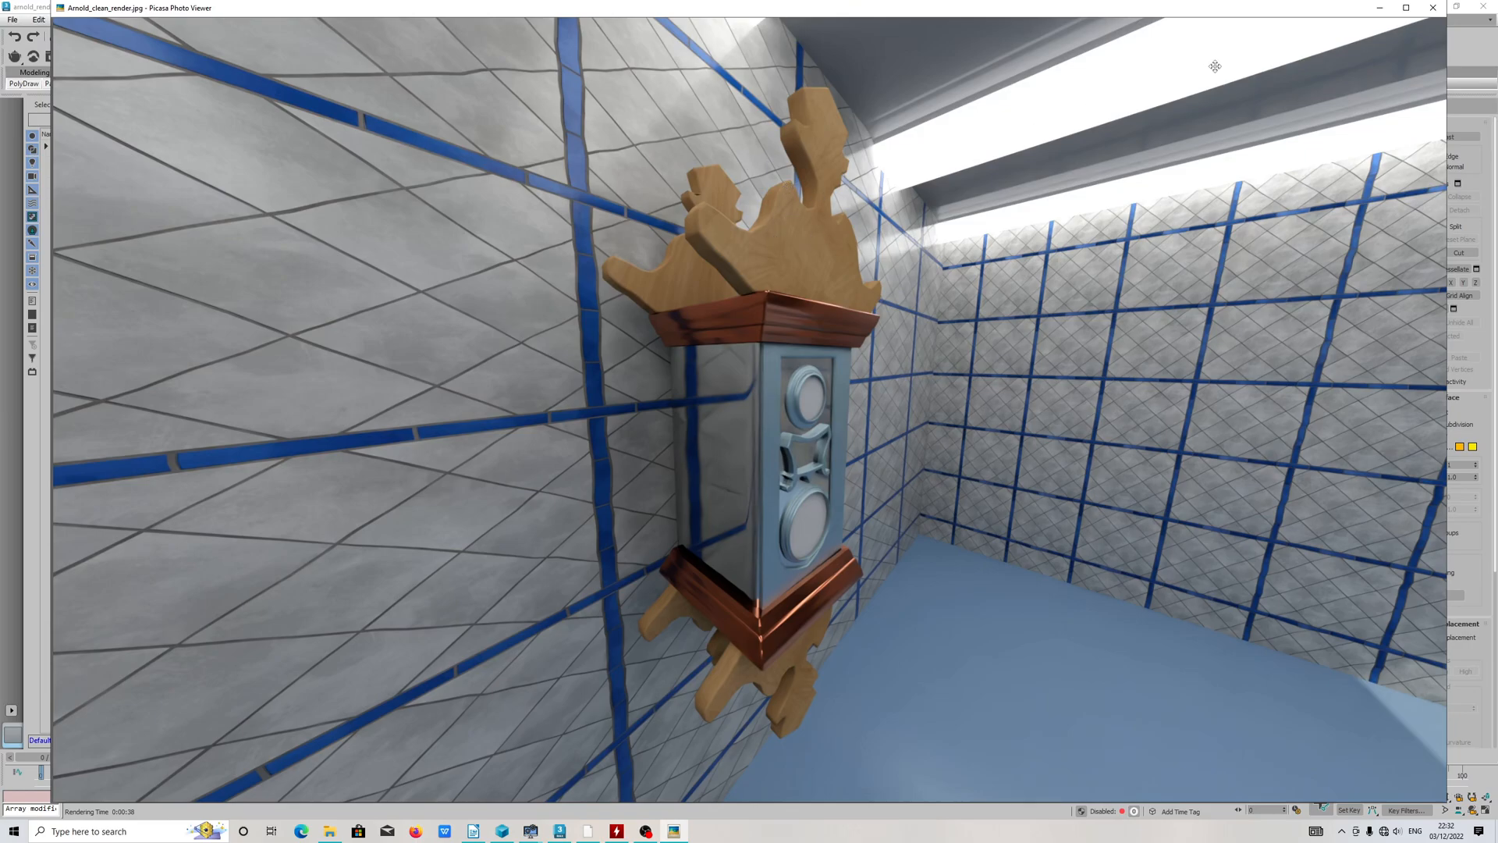
scroll(811, 213, "up", 3)
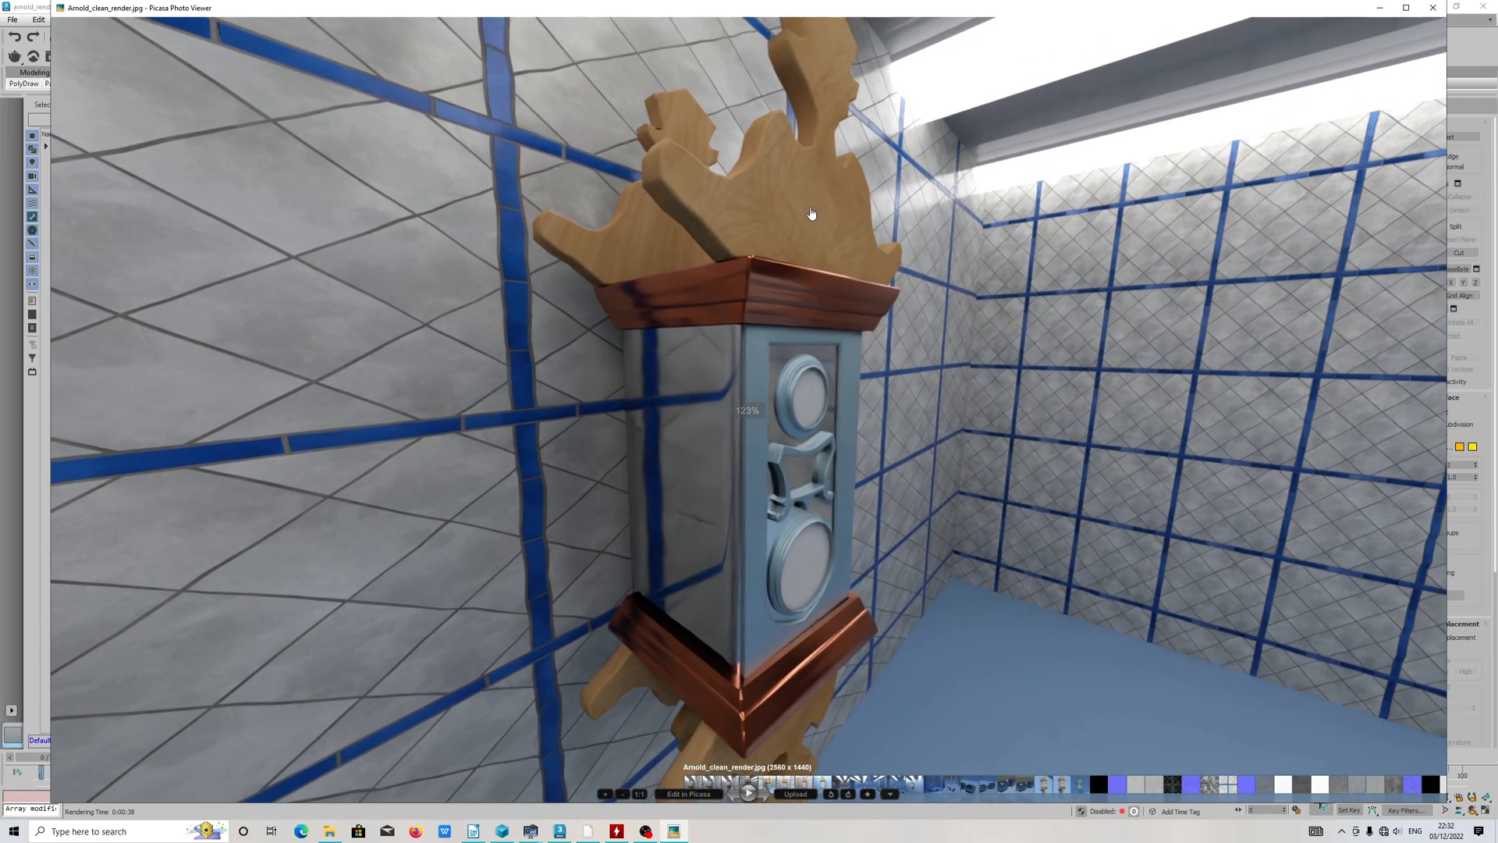
left_click_drag(811, 213, 803, 266)
left_click_drag(666, 663, 675, 543)
scroll(582, 549, "up", 4)
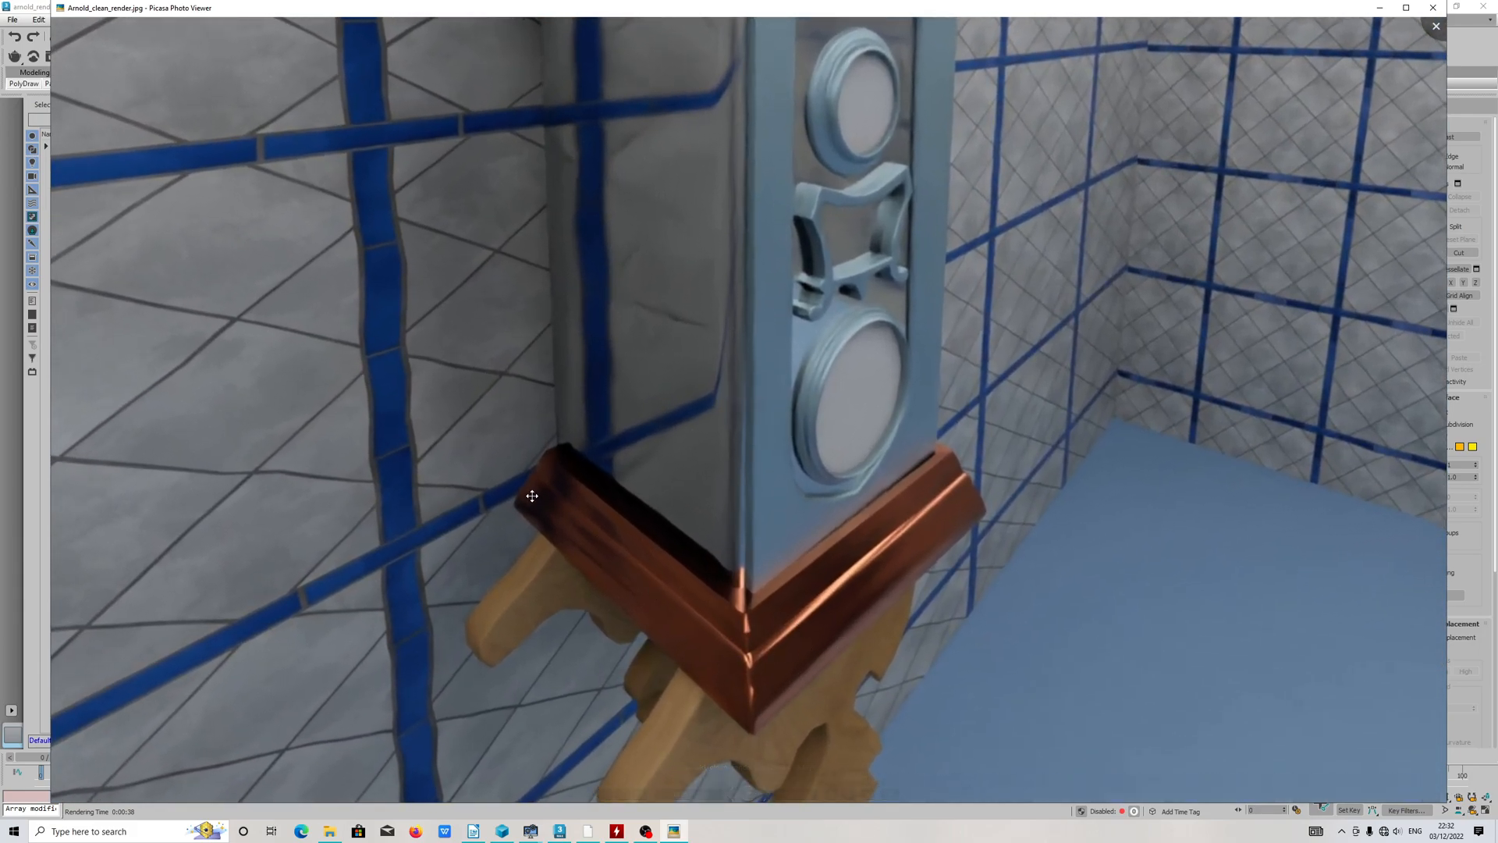
scroll(617, 561, "down", 4)
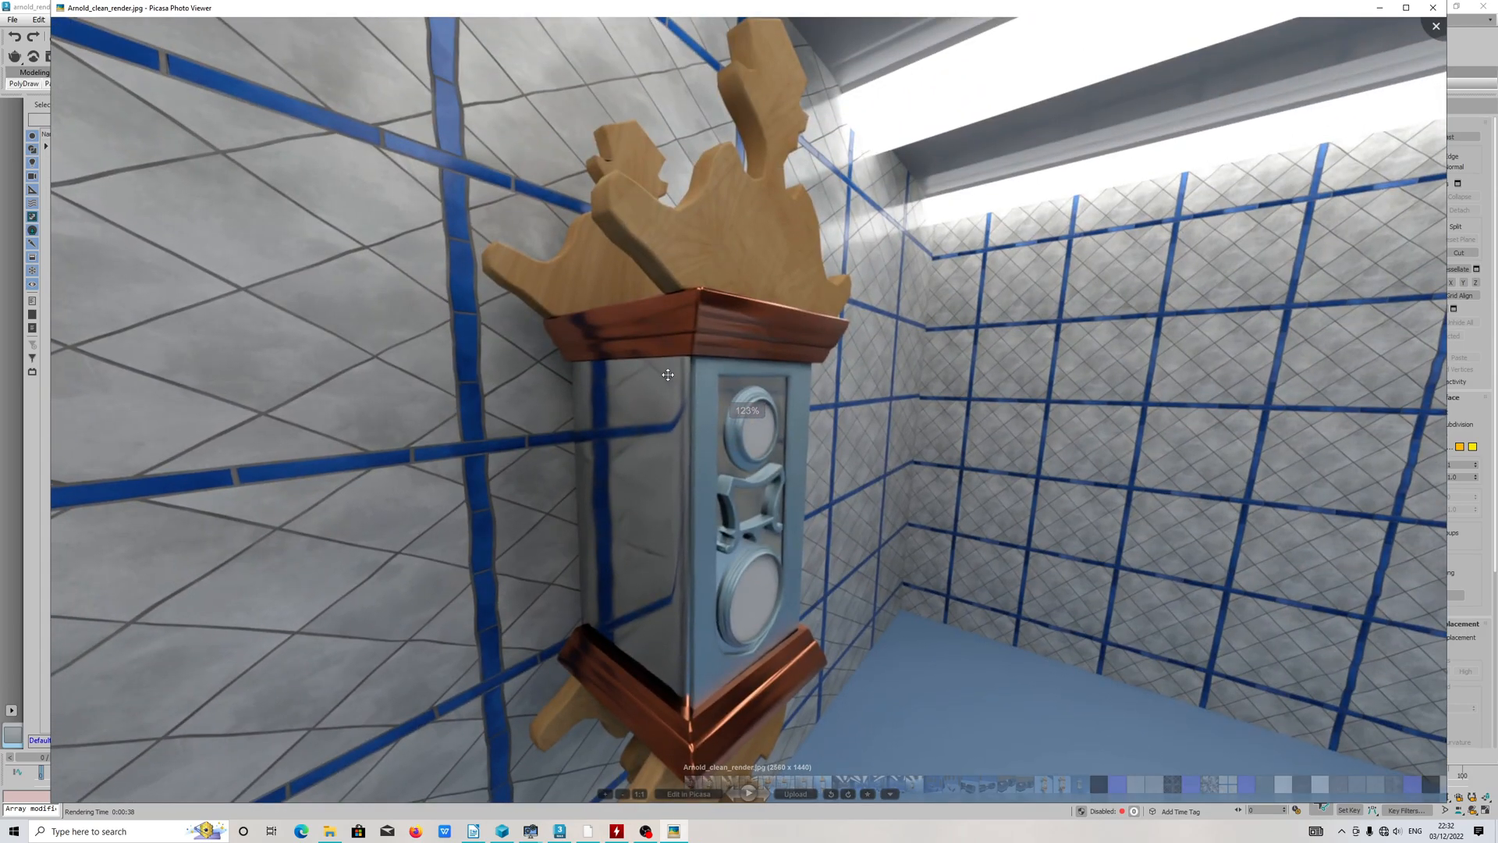
scroll(696, 286, "down", 2)
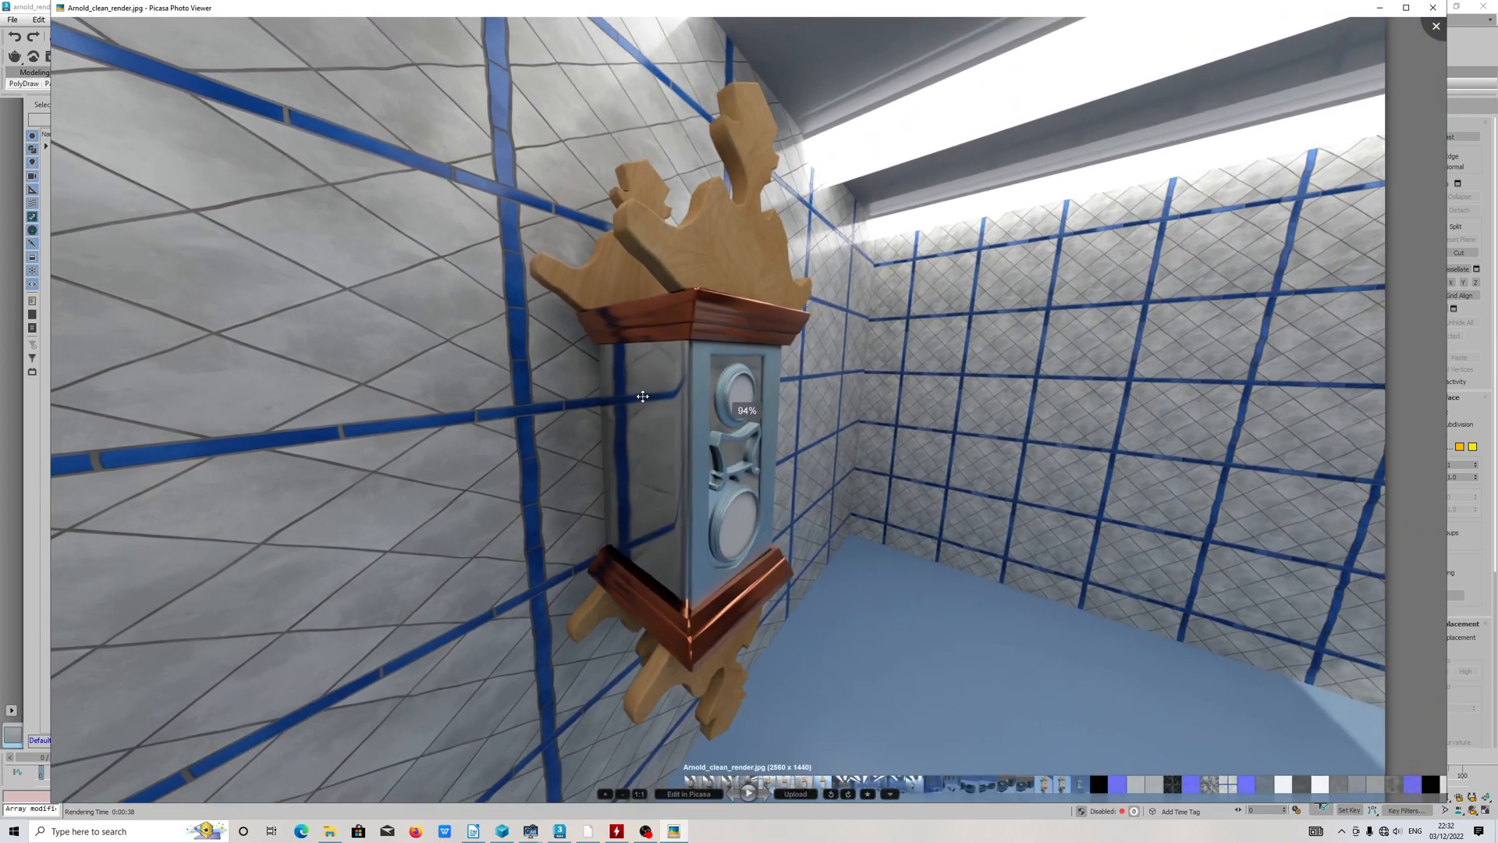
scroll(600, 359, "up", 3)
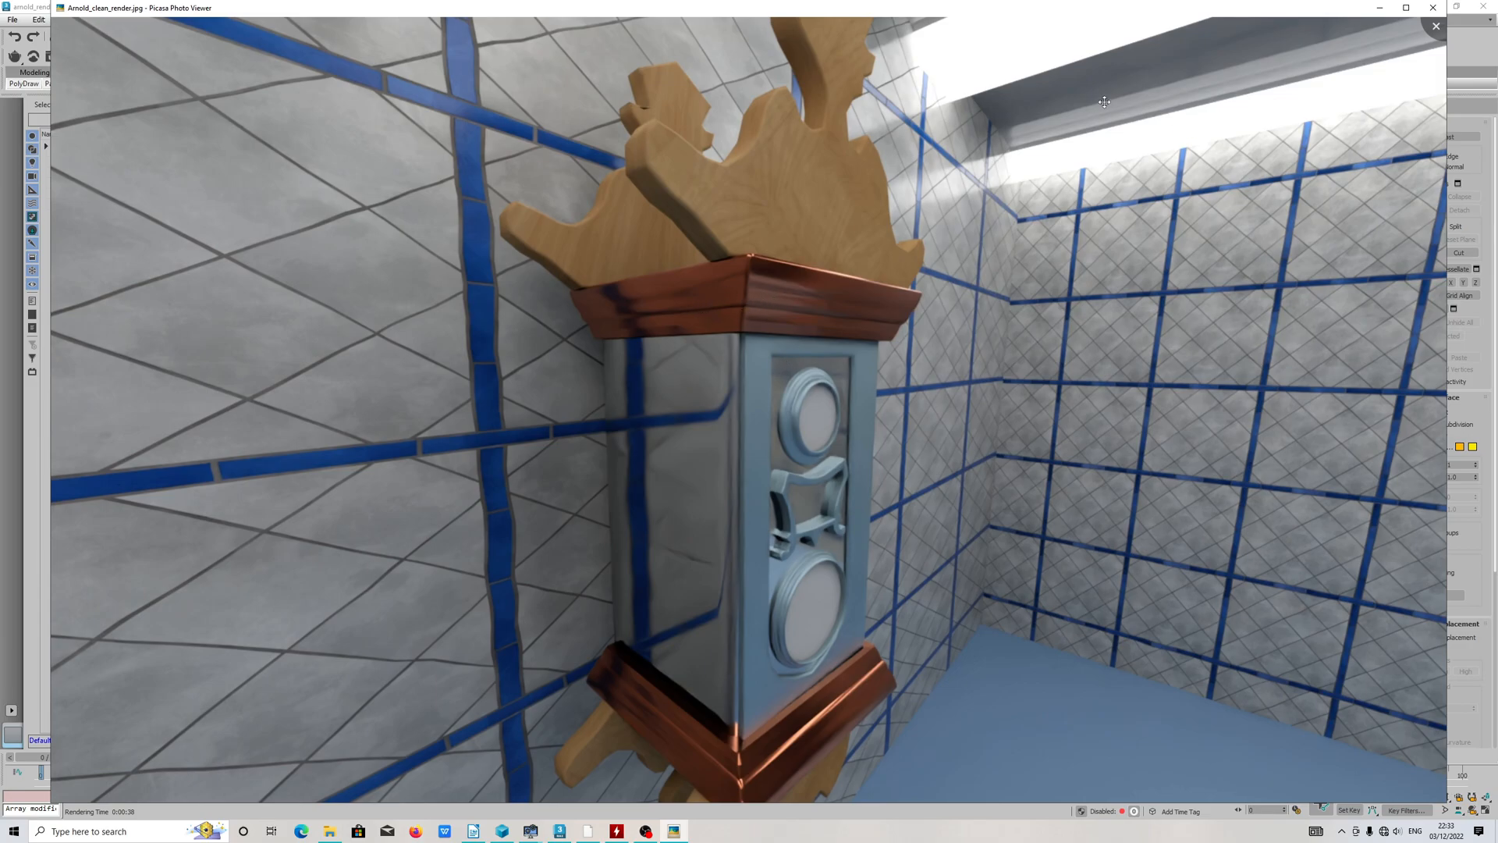
scroll(1119, 105, "down", 3)
key("Escape")
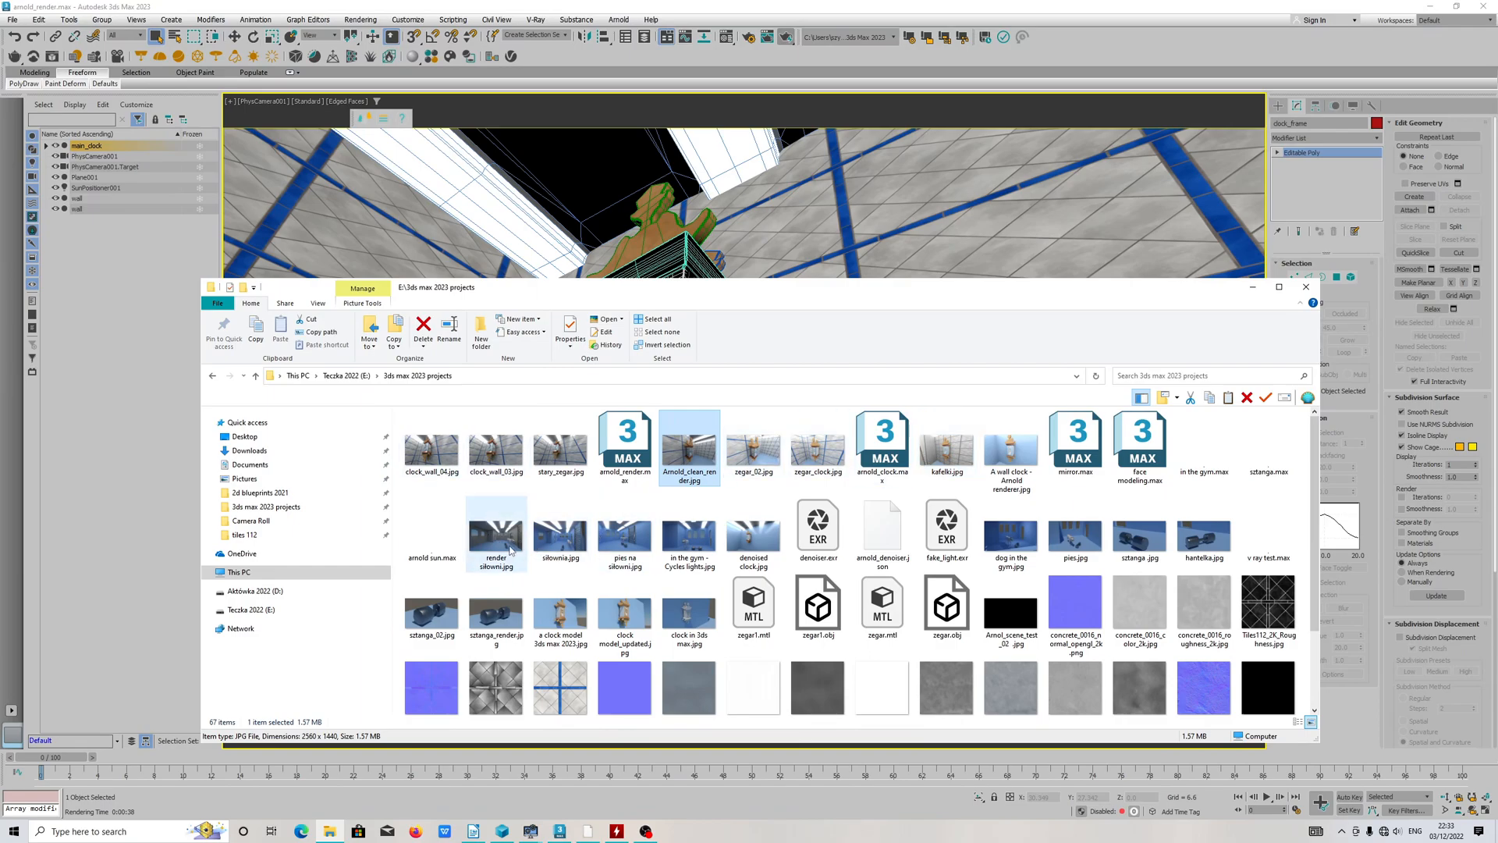
Step: View zegar_02.jpg and examine the clock up close, then close it and return to the 3ds Max scene
double_click(762, 457)
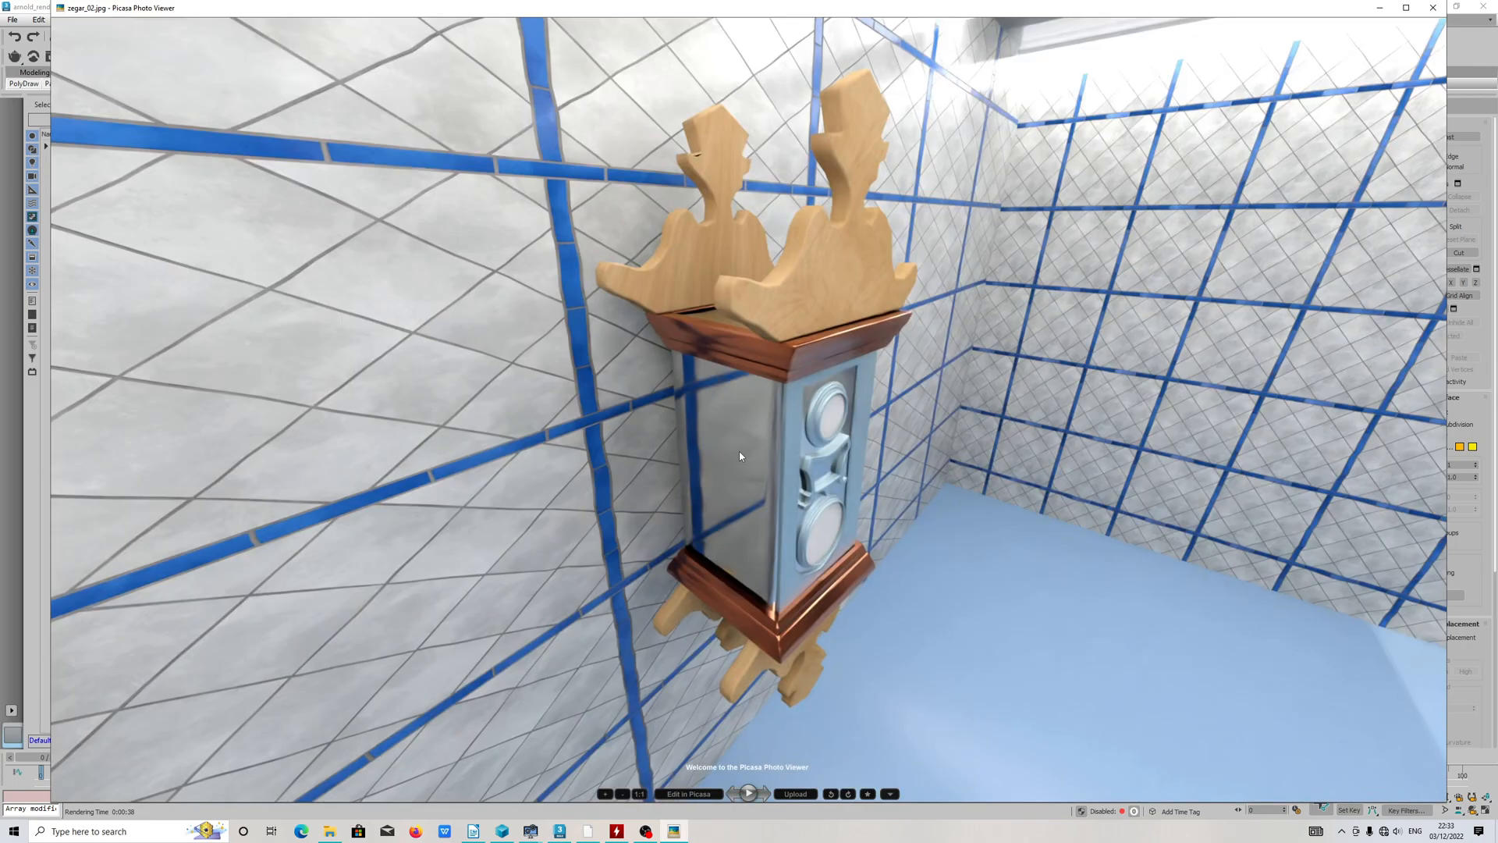
scroll(739, 456, "up", 5)
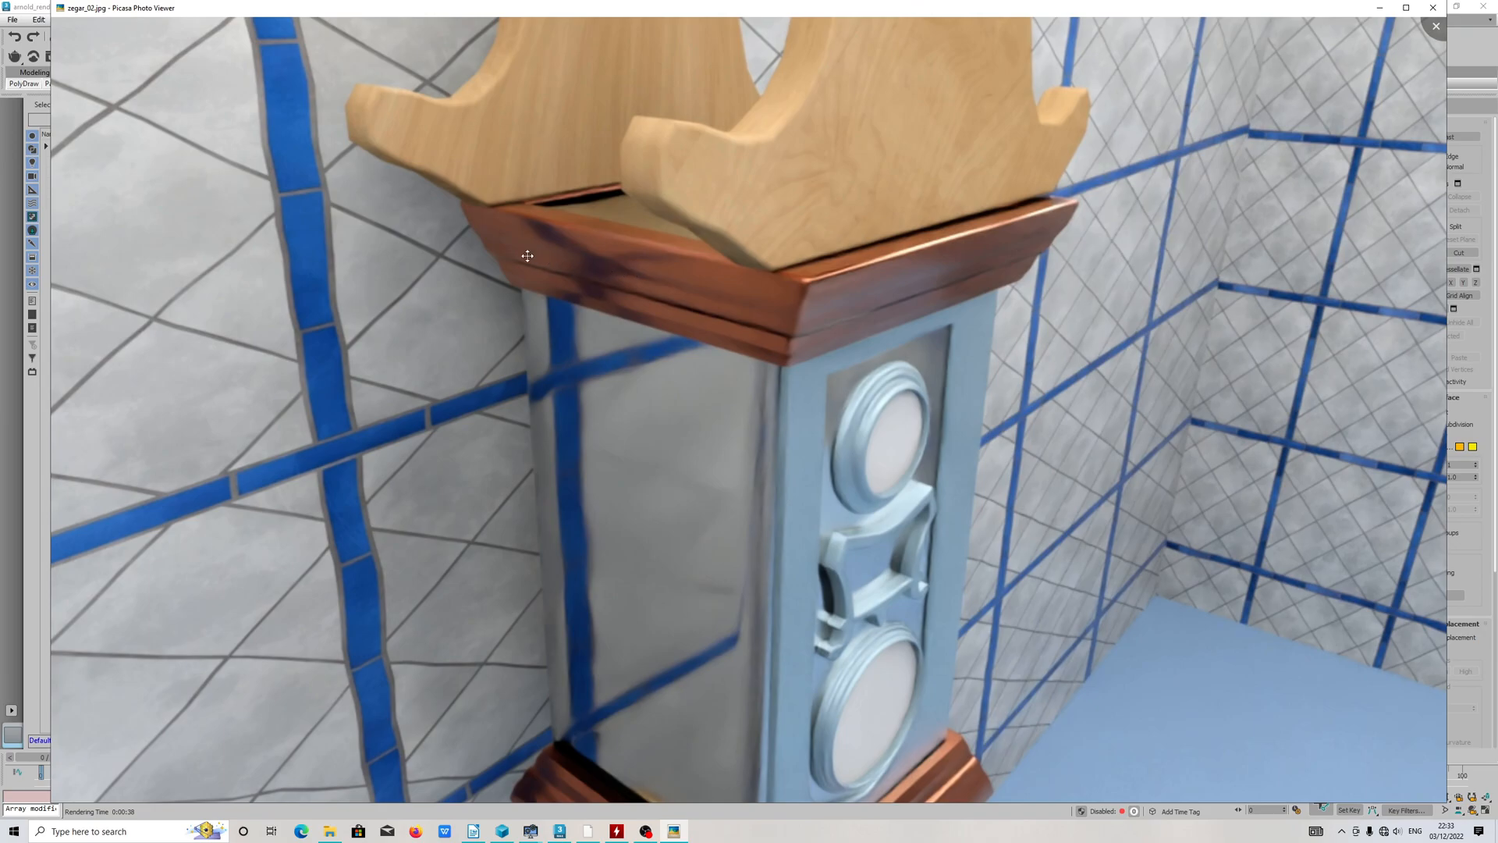
left_click(1433, 8)
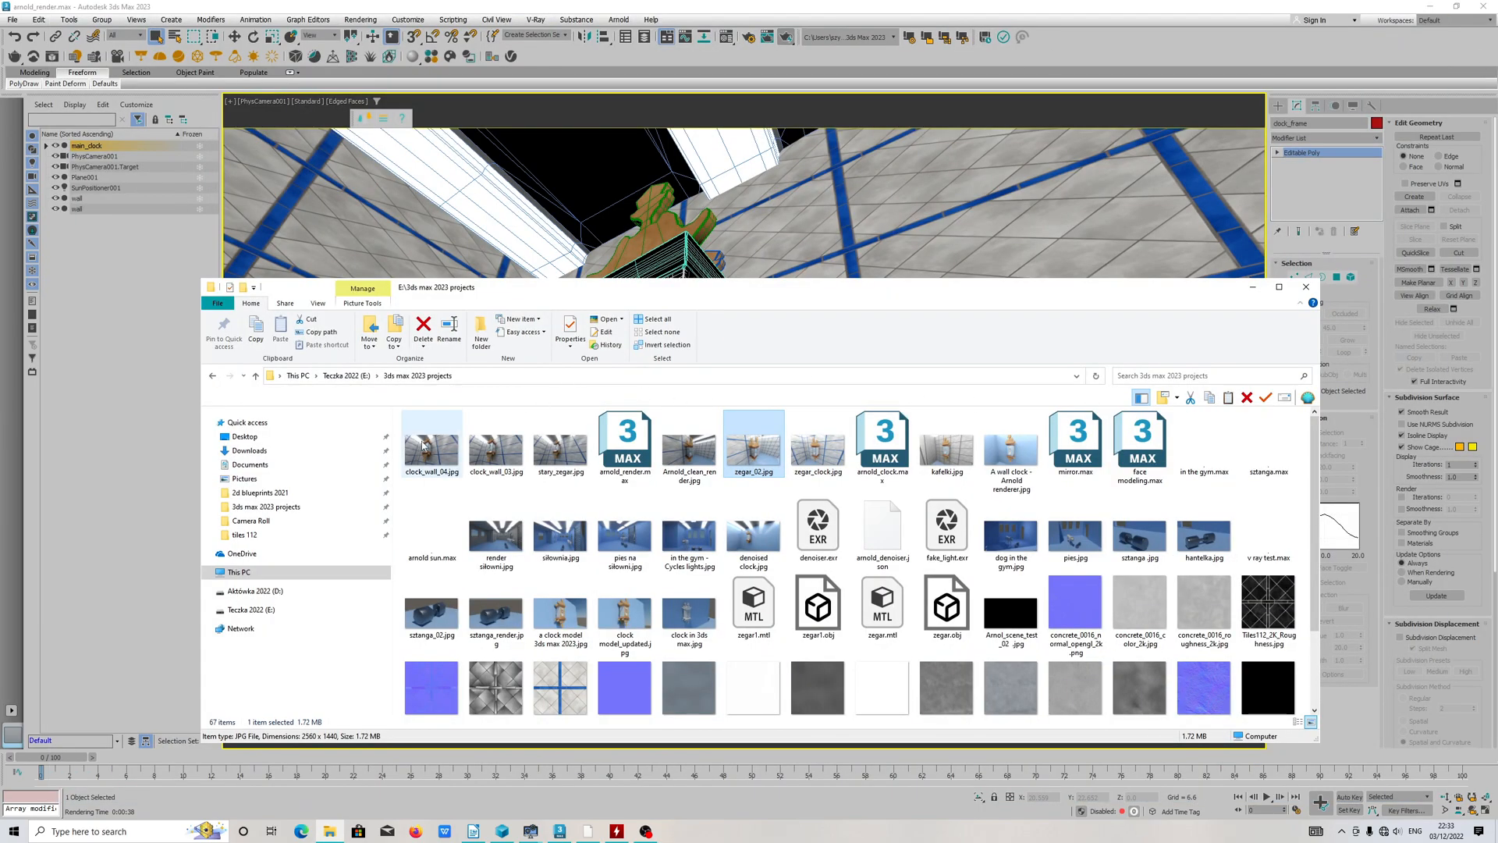
left_click(1252, 286)
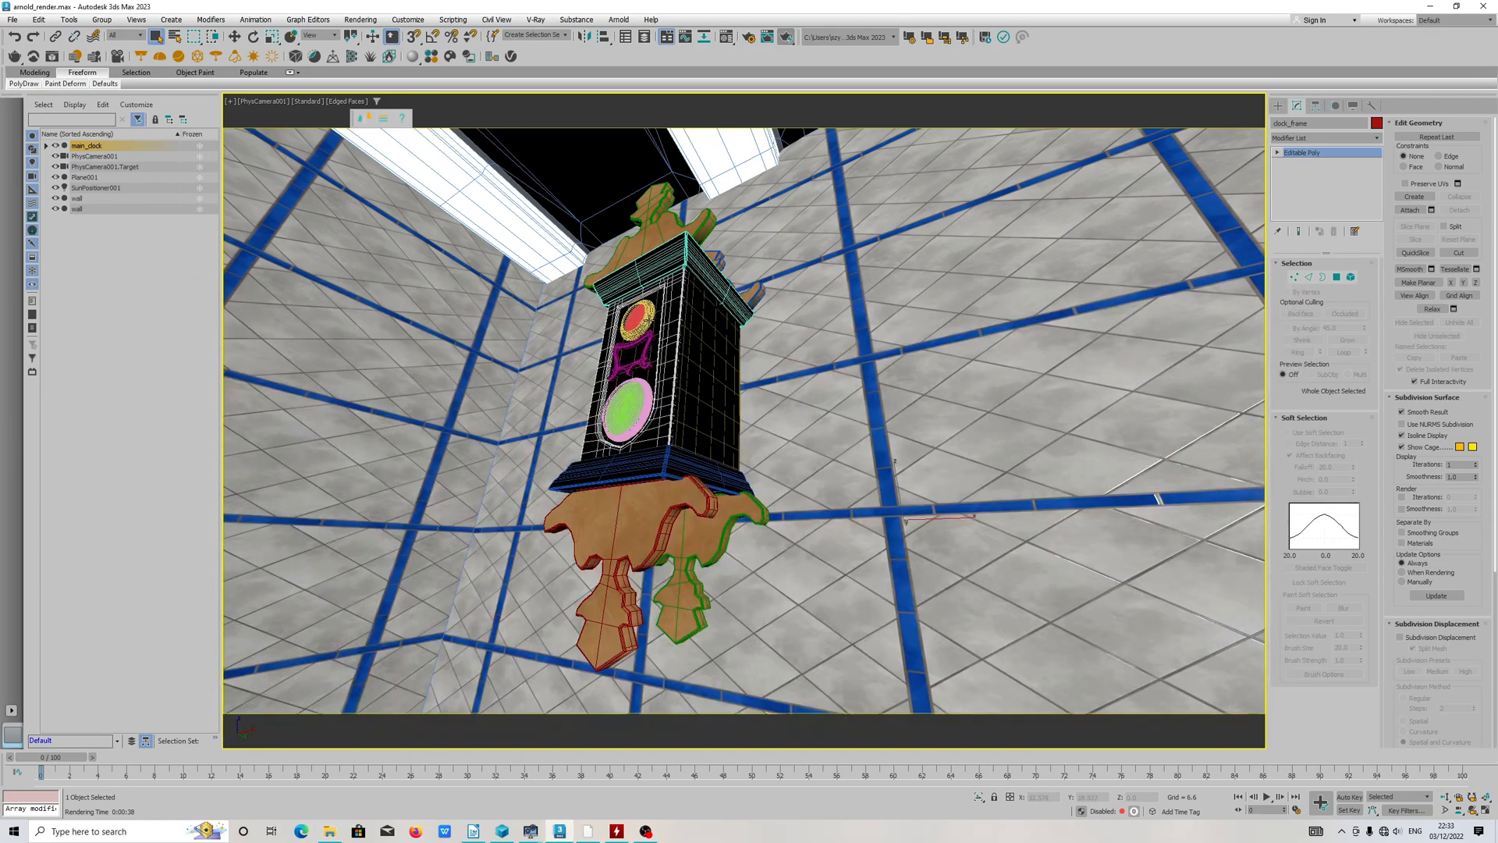
Step: Set the Arnold Camera (AA) samples to 7 in the render setup and review the system, thread and GPU device settings
left_click(745, 41)
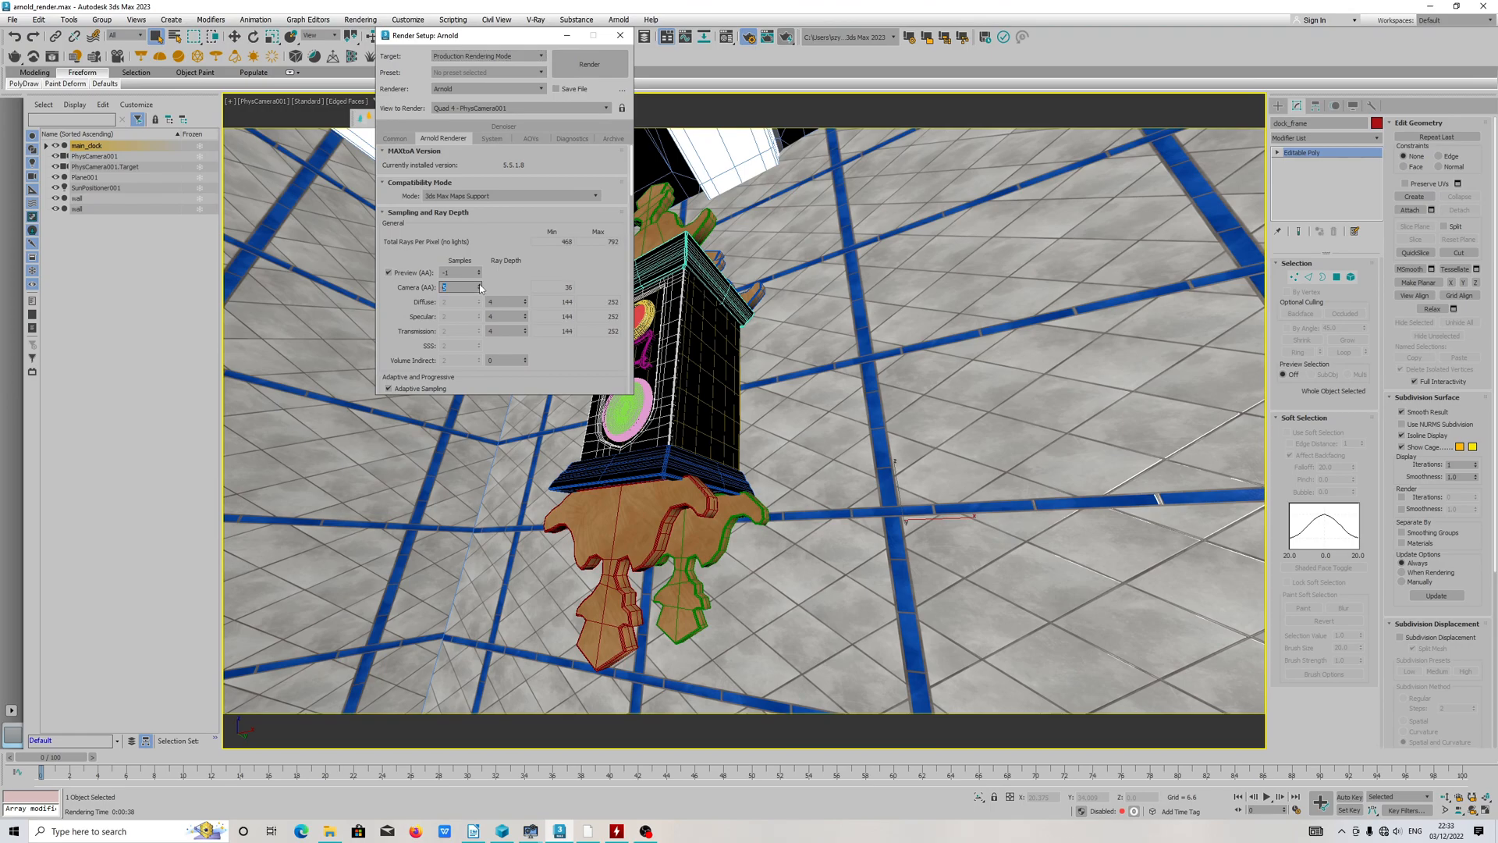
left_click(528, 280)
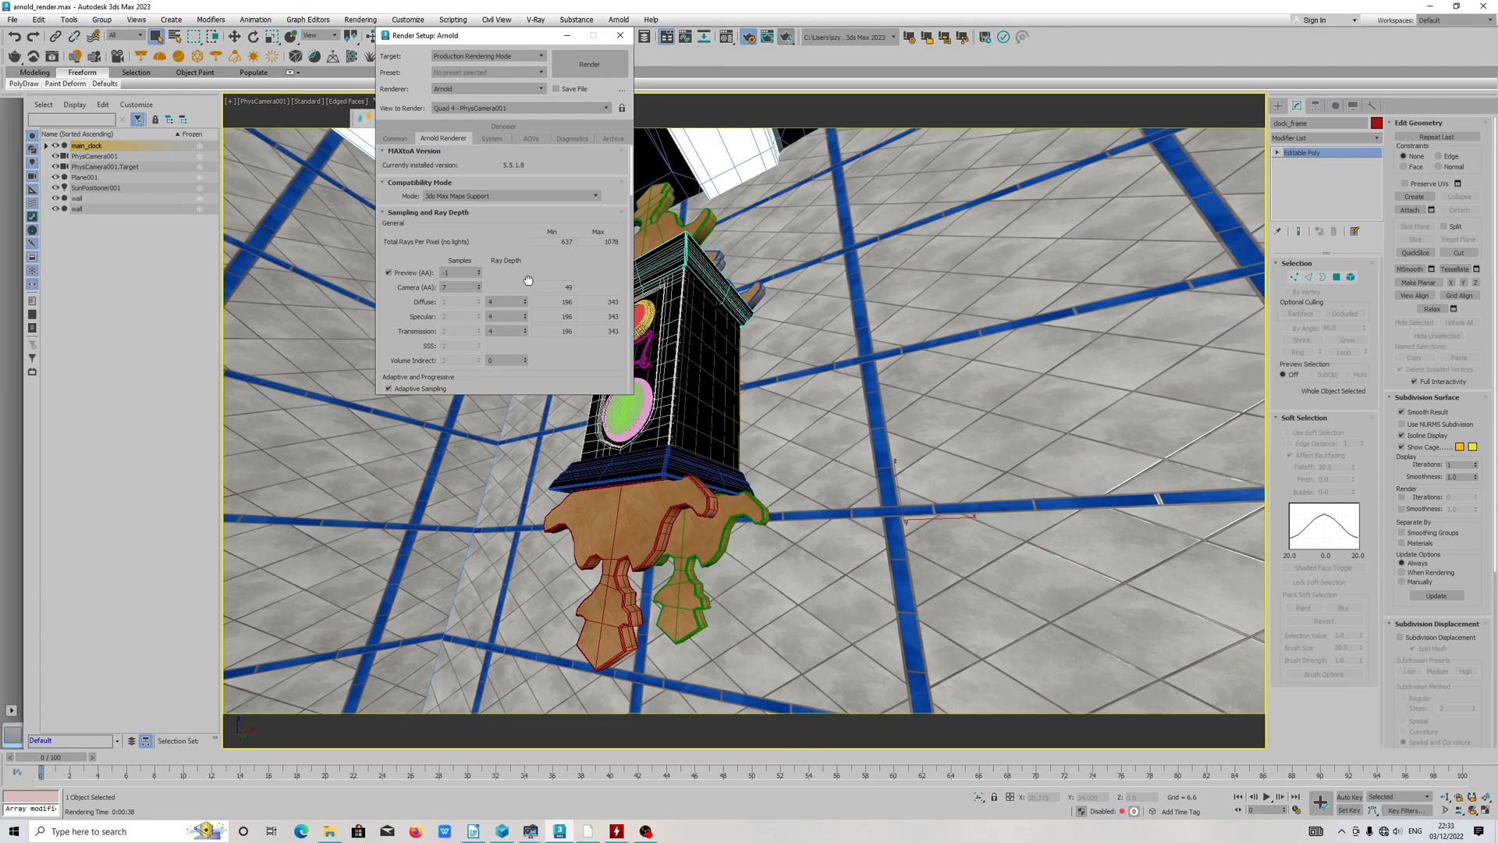
left_click(491, 138)
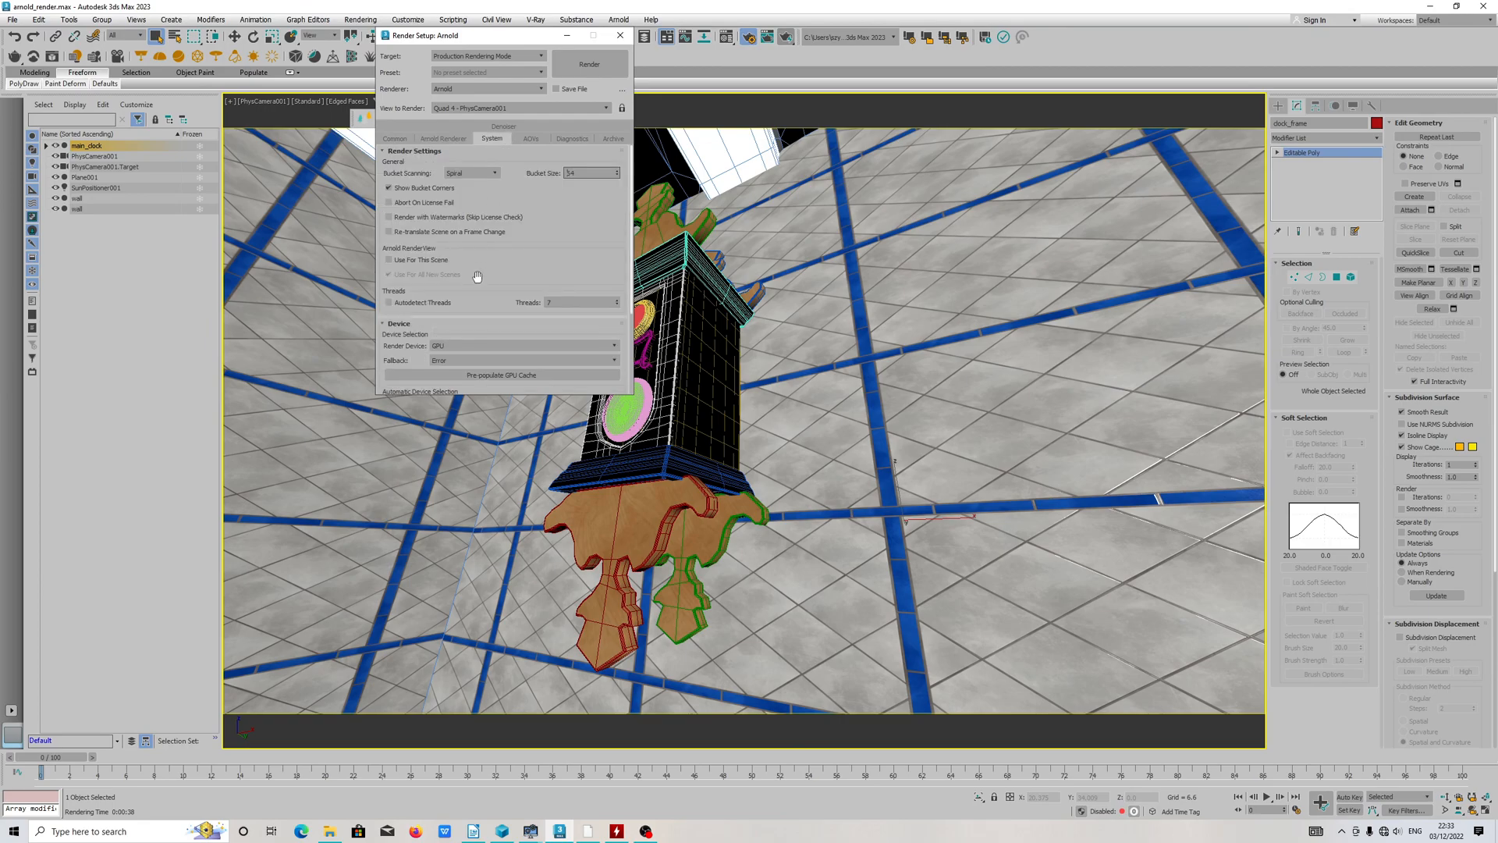
scroll(473, 274, "down", 2)
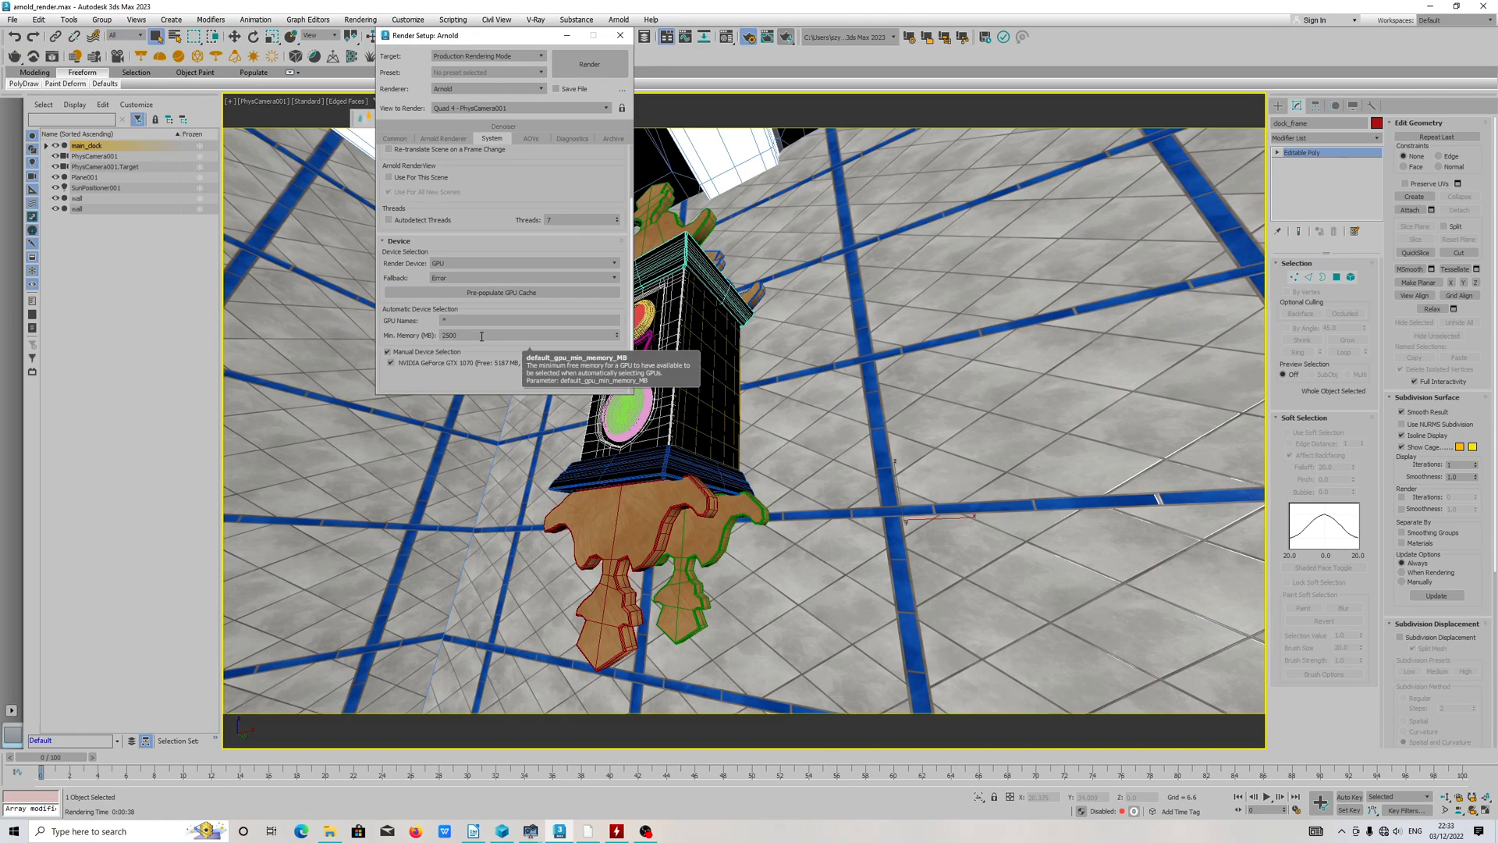
left_click_drag(488, 211, 491, 318)
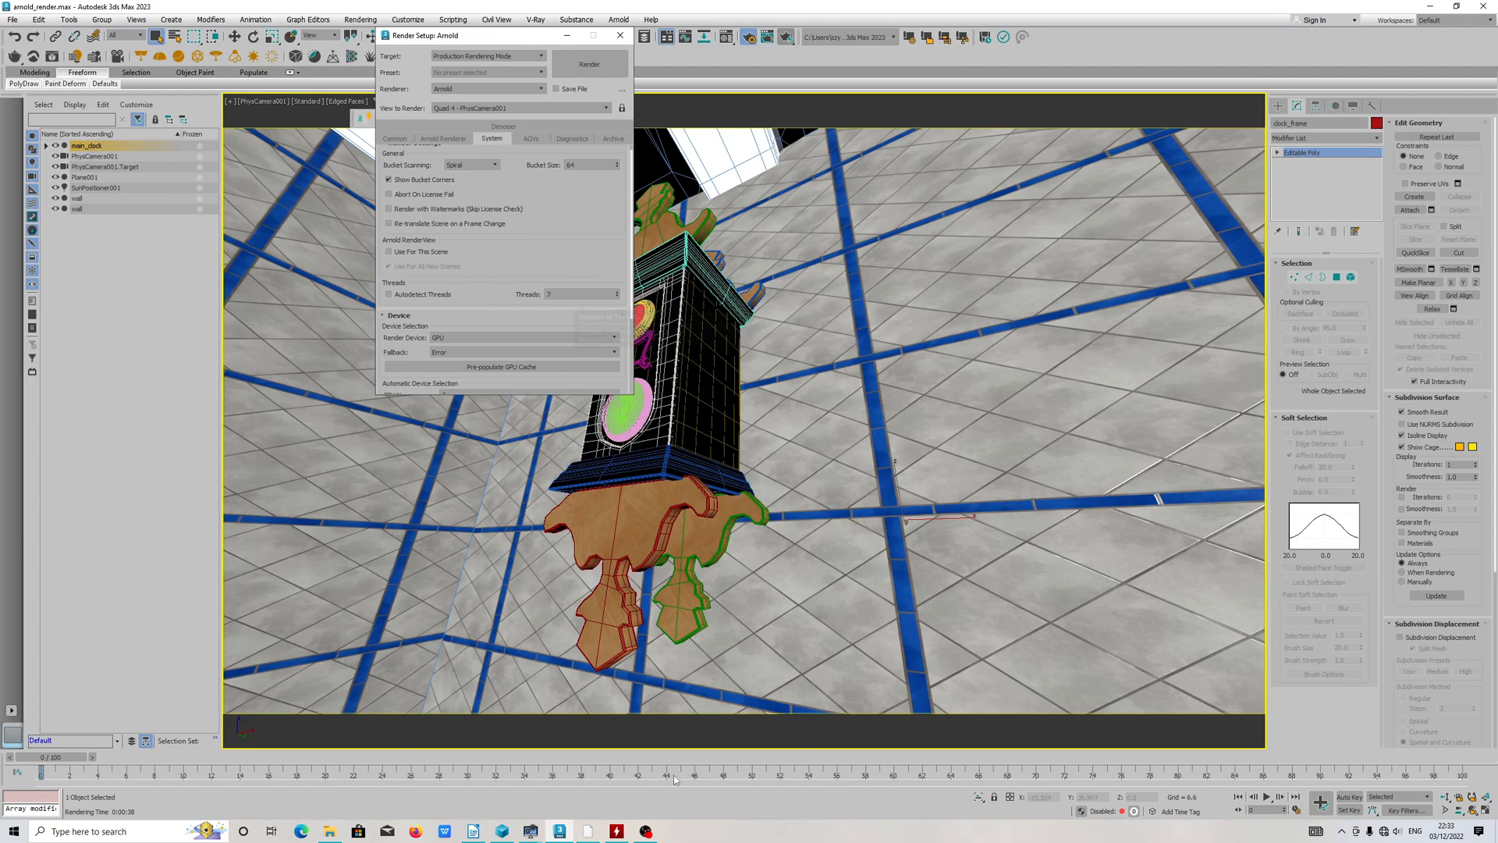
Step: Check the computer's memory, CPU and GPU graphs in System Information, minimise it and return to the Arnold device settings
left_click(617, 832)
left_click(589, 832)
left_click(591, 837)
left_click(531, 832)
left_click(582, 789)
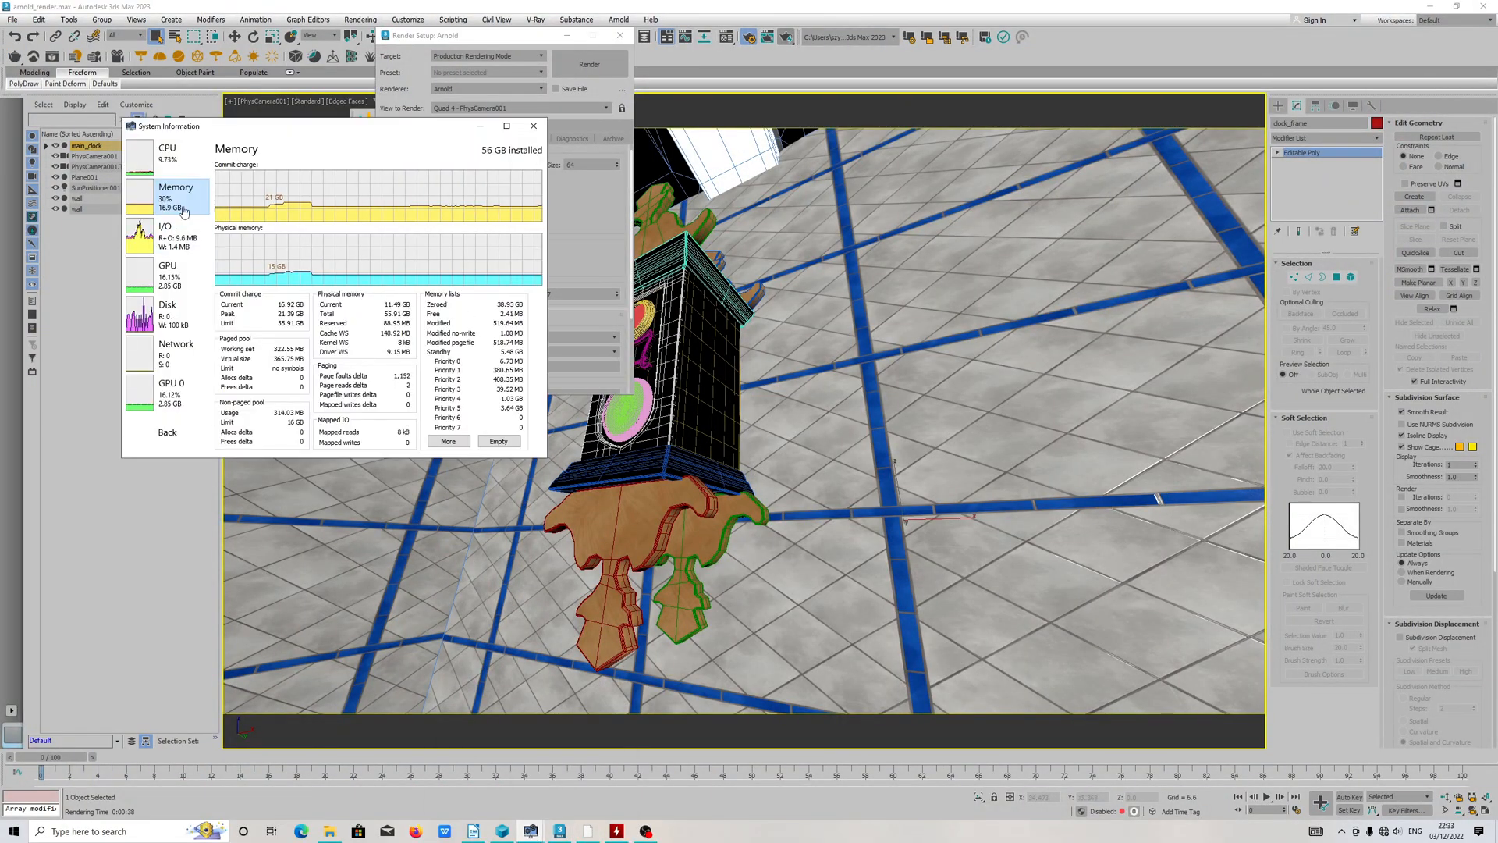
left_click(167, 152)
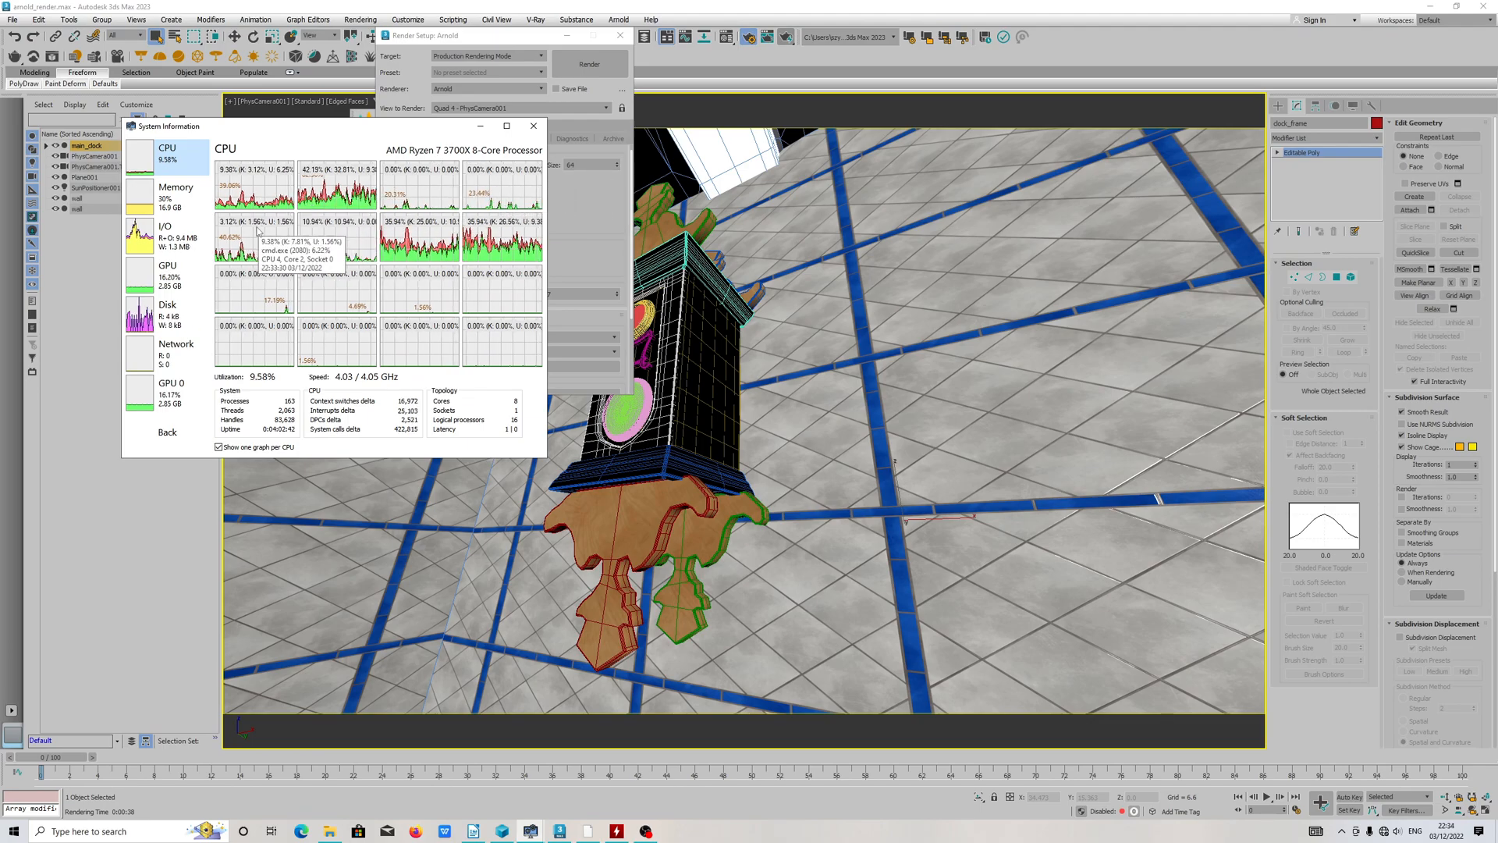
left_click(186, 293)
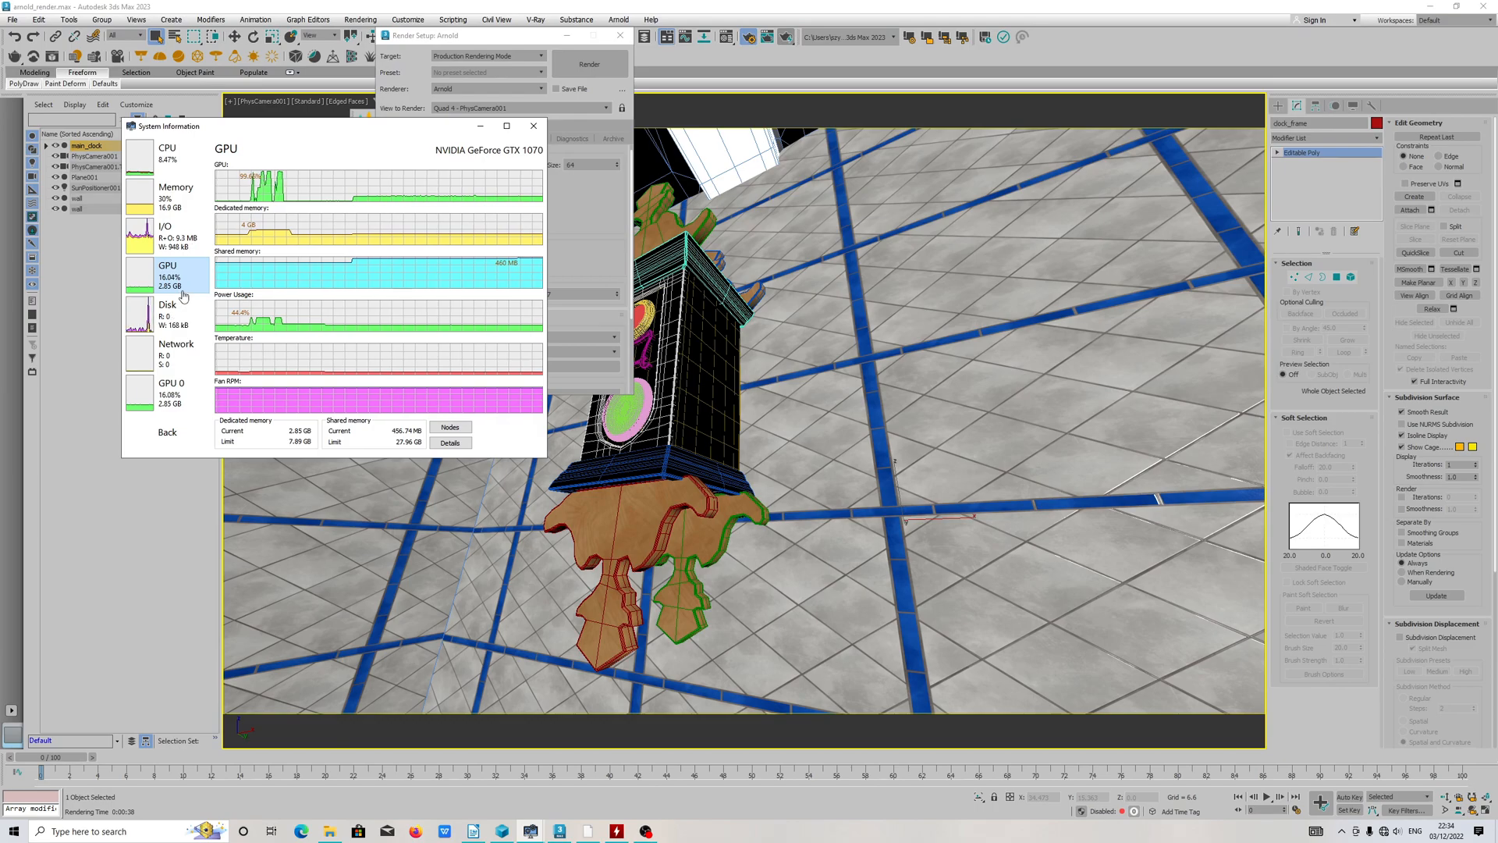
left_click(176, 195)
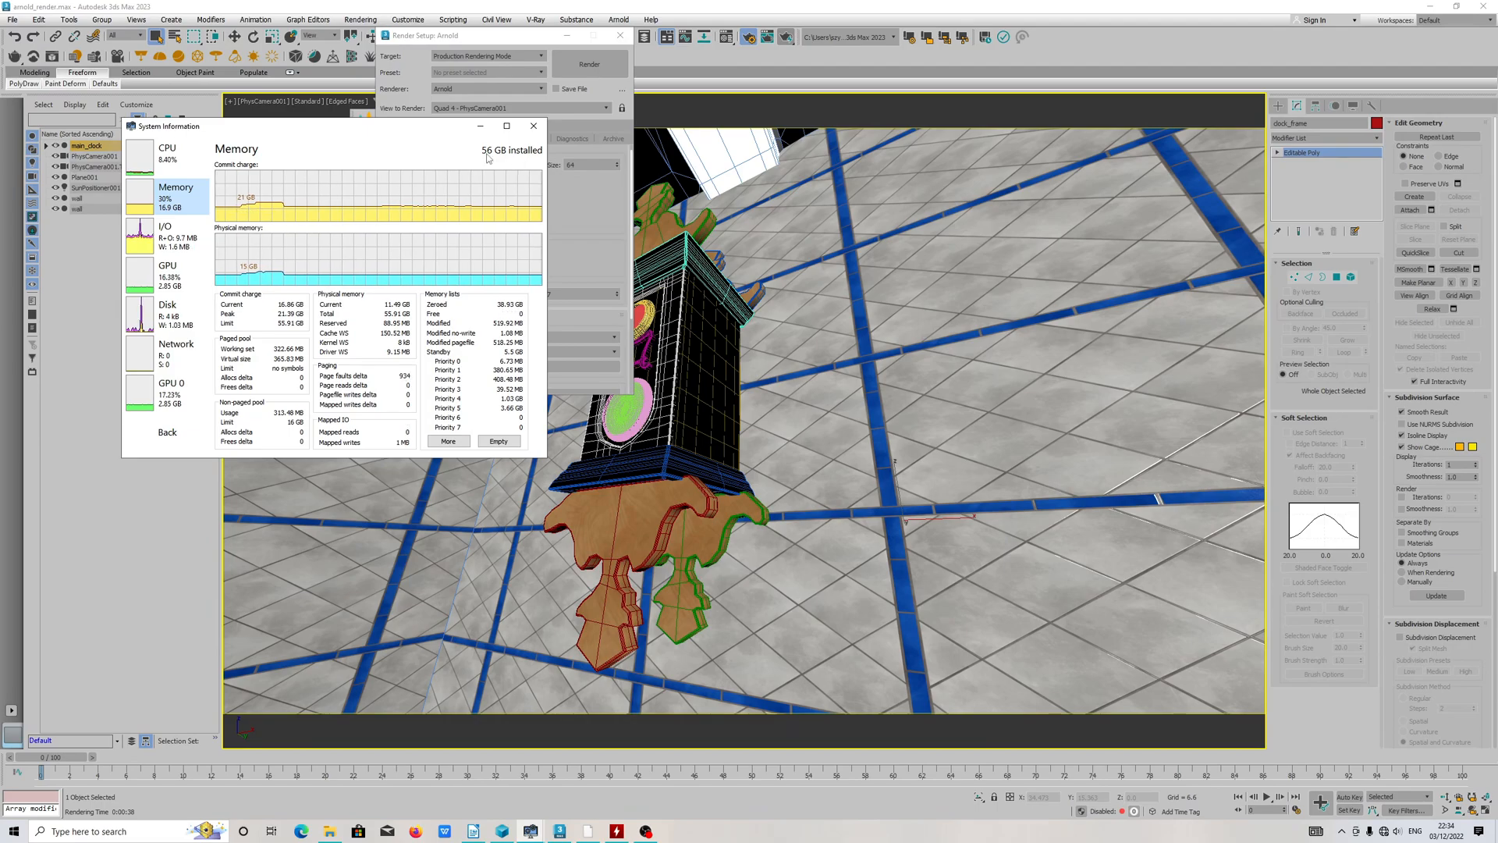
mouse_move(280, 212)
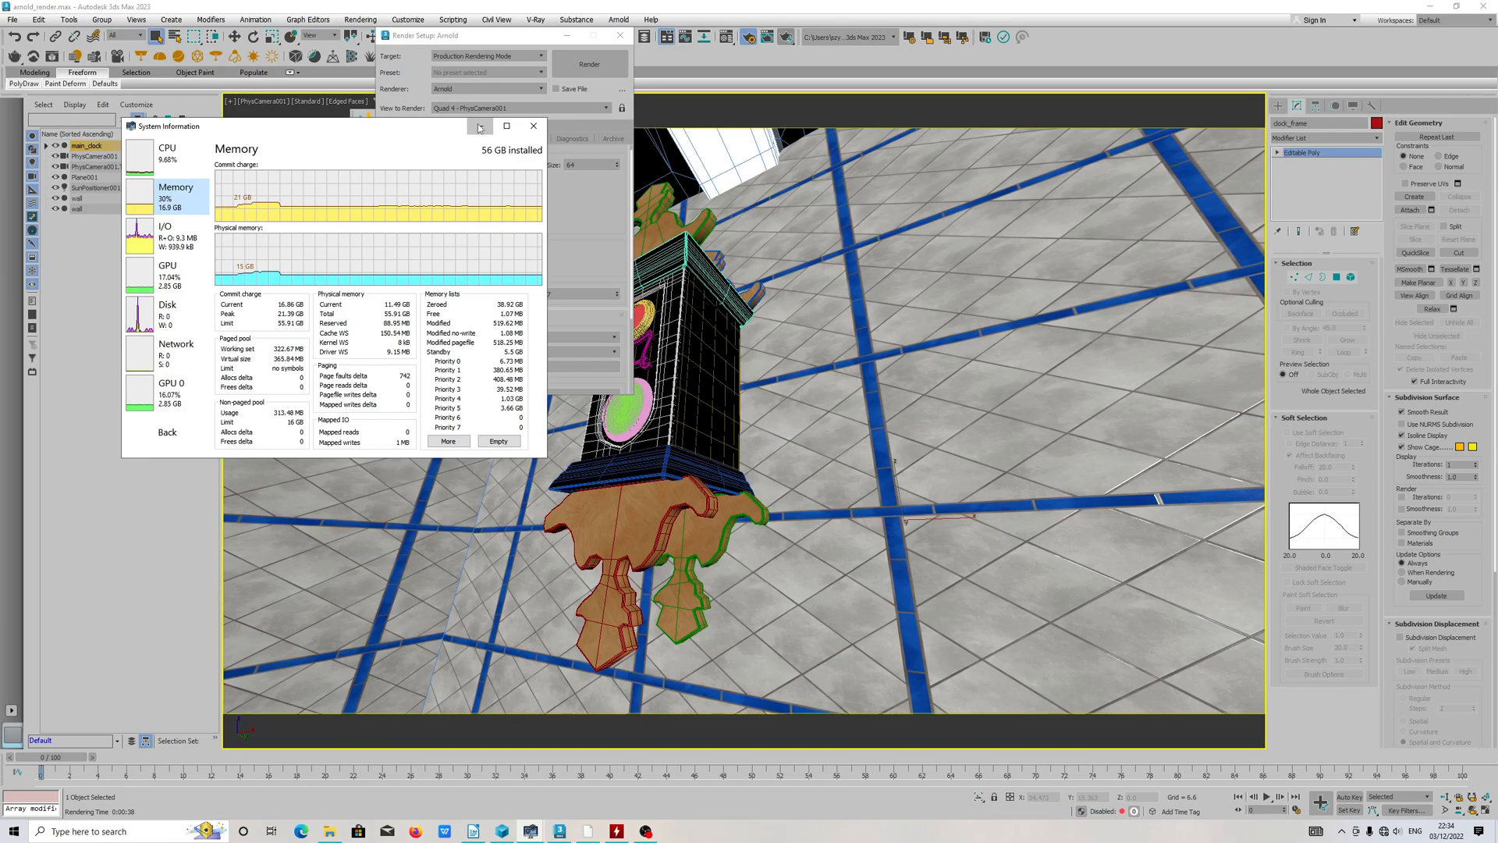
left_click(183, 165)
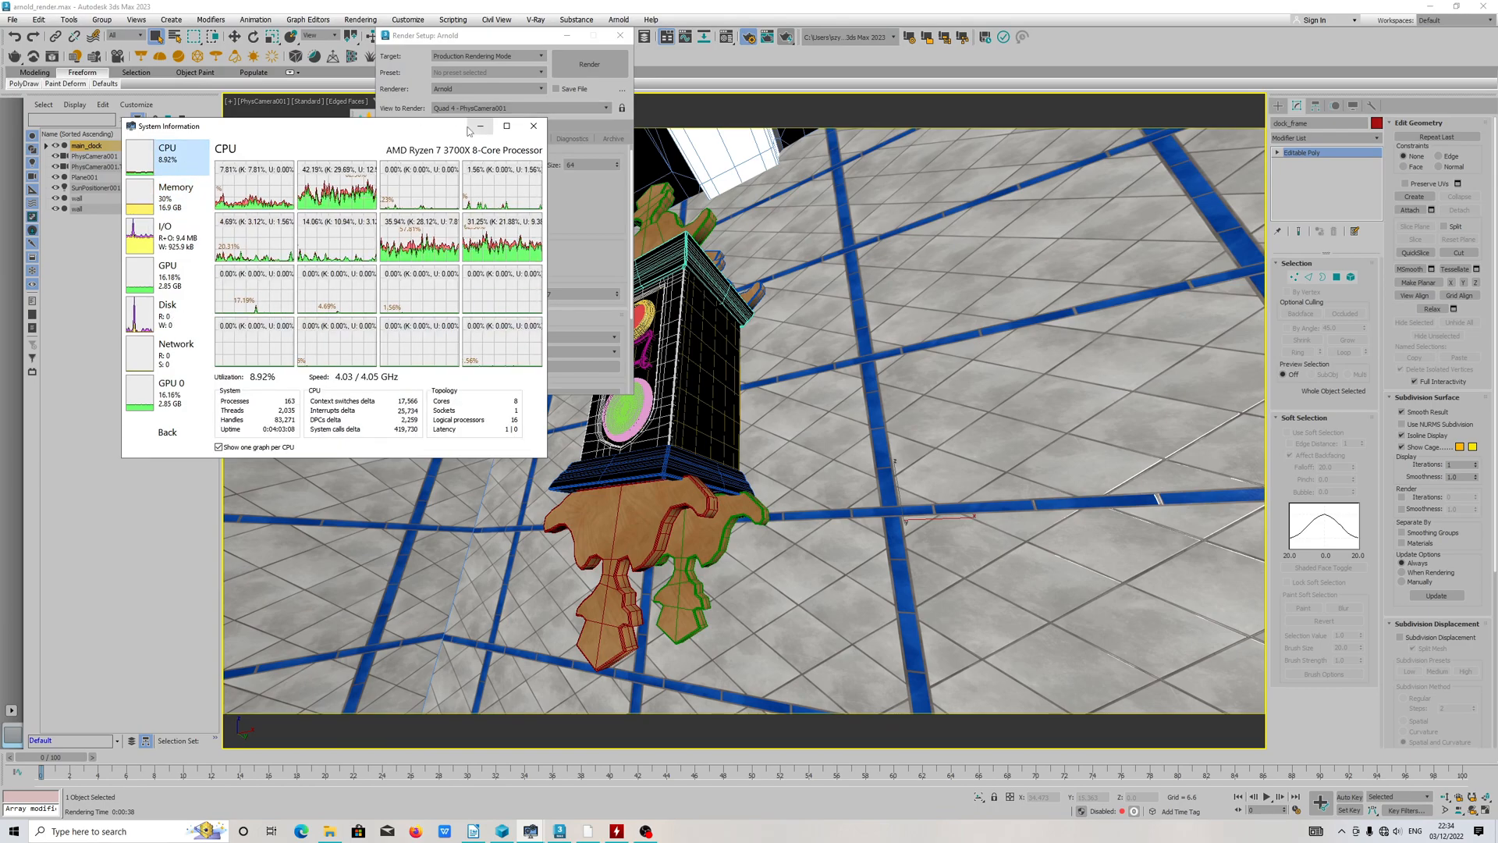
left_click(480, 126)
scroll(560, 233, "down", 5)
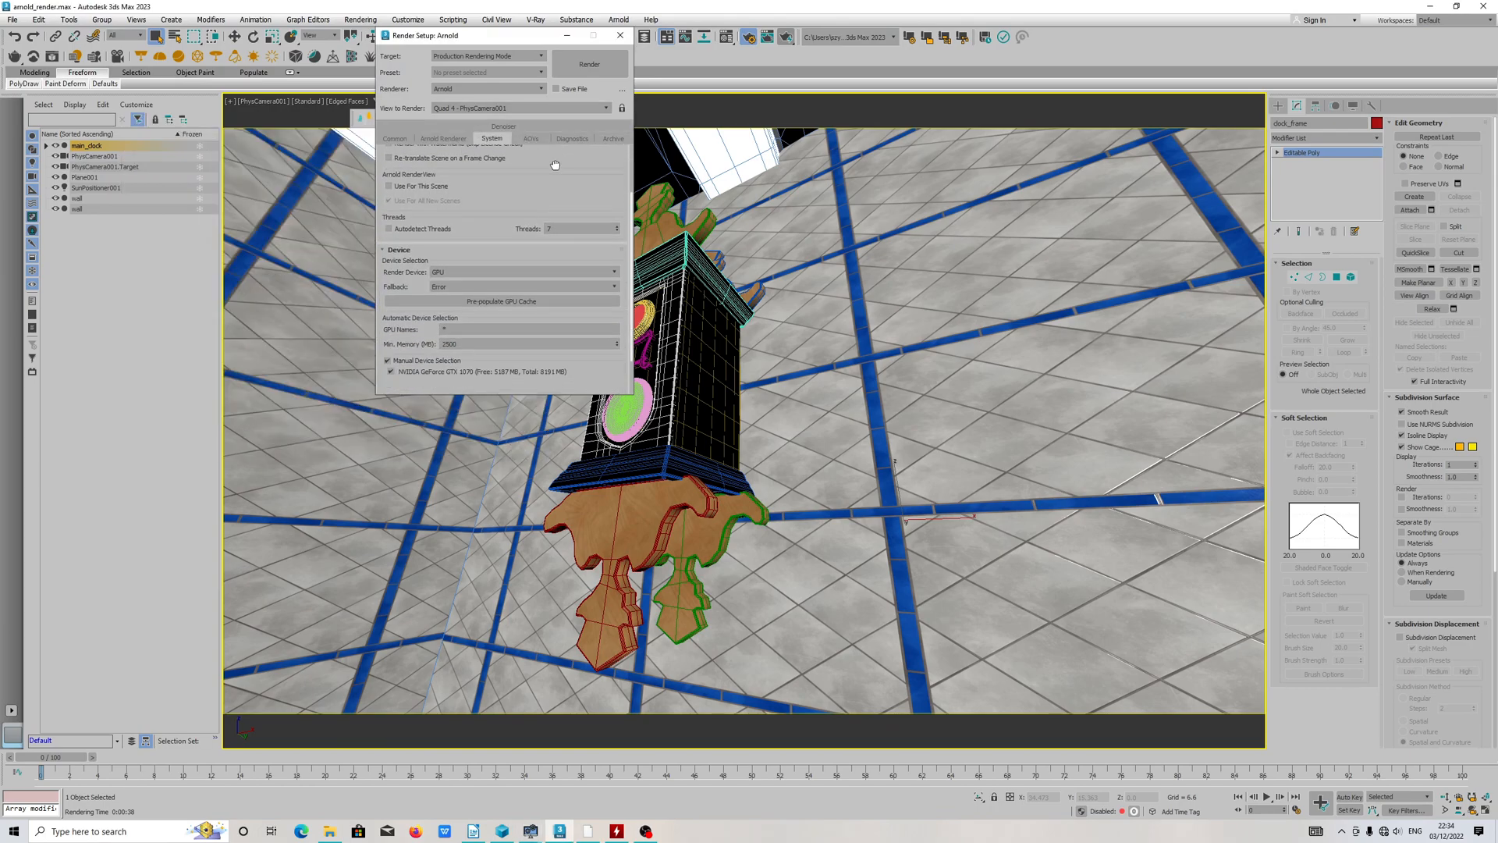
scroll(559, 301, "up", 5)
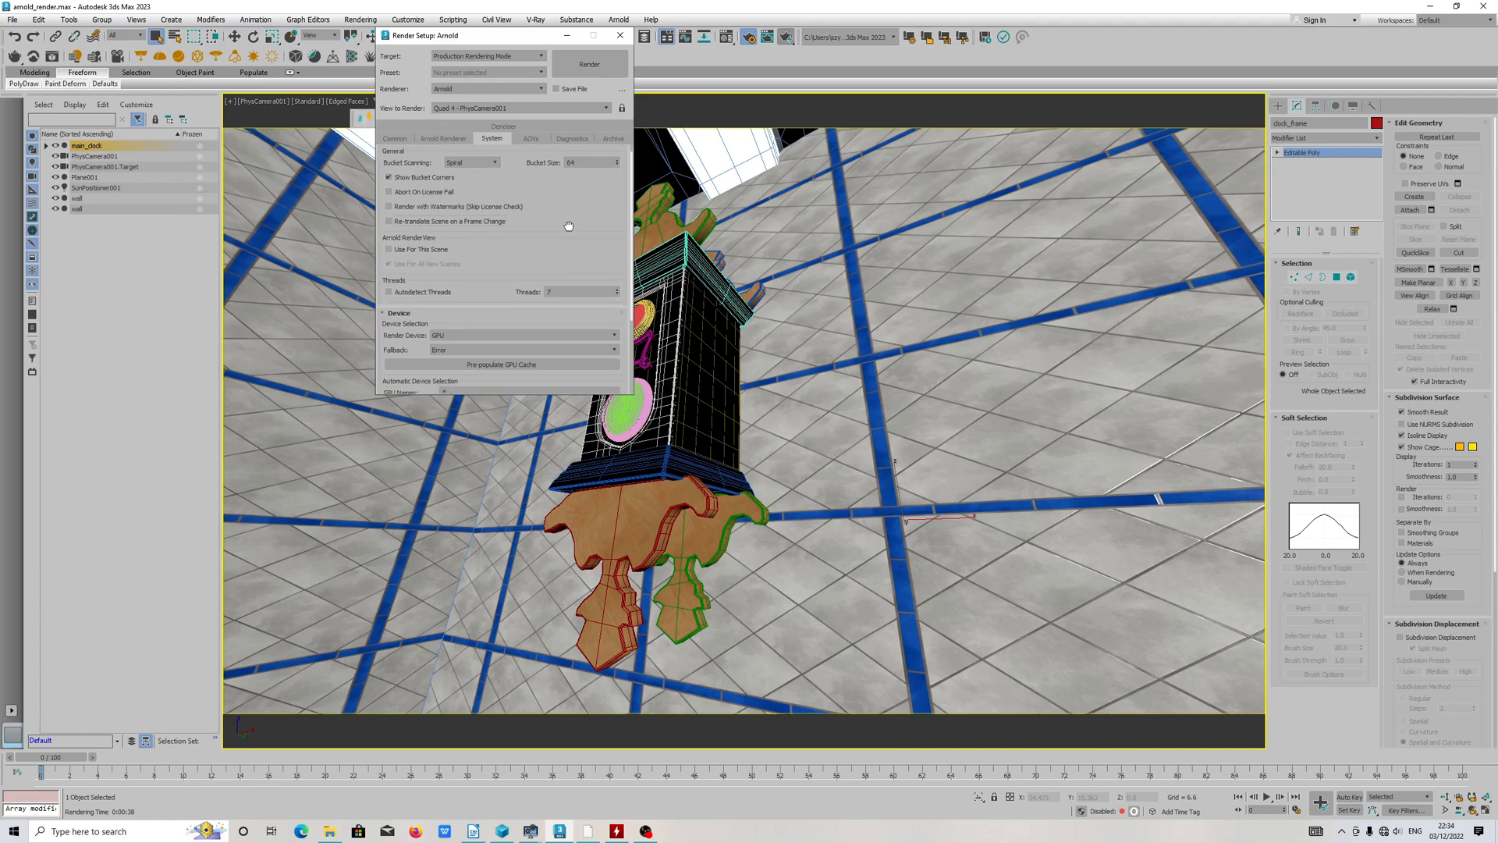
Step: Set the Arnold log verbosity level to Errors and leave Abort on Error disabled in the error handling settings
left_click(574, 139)
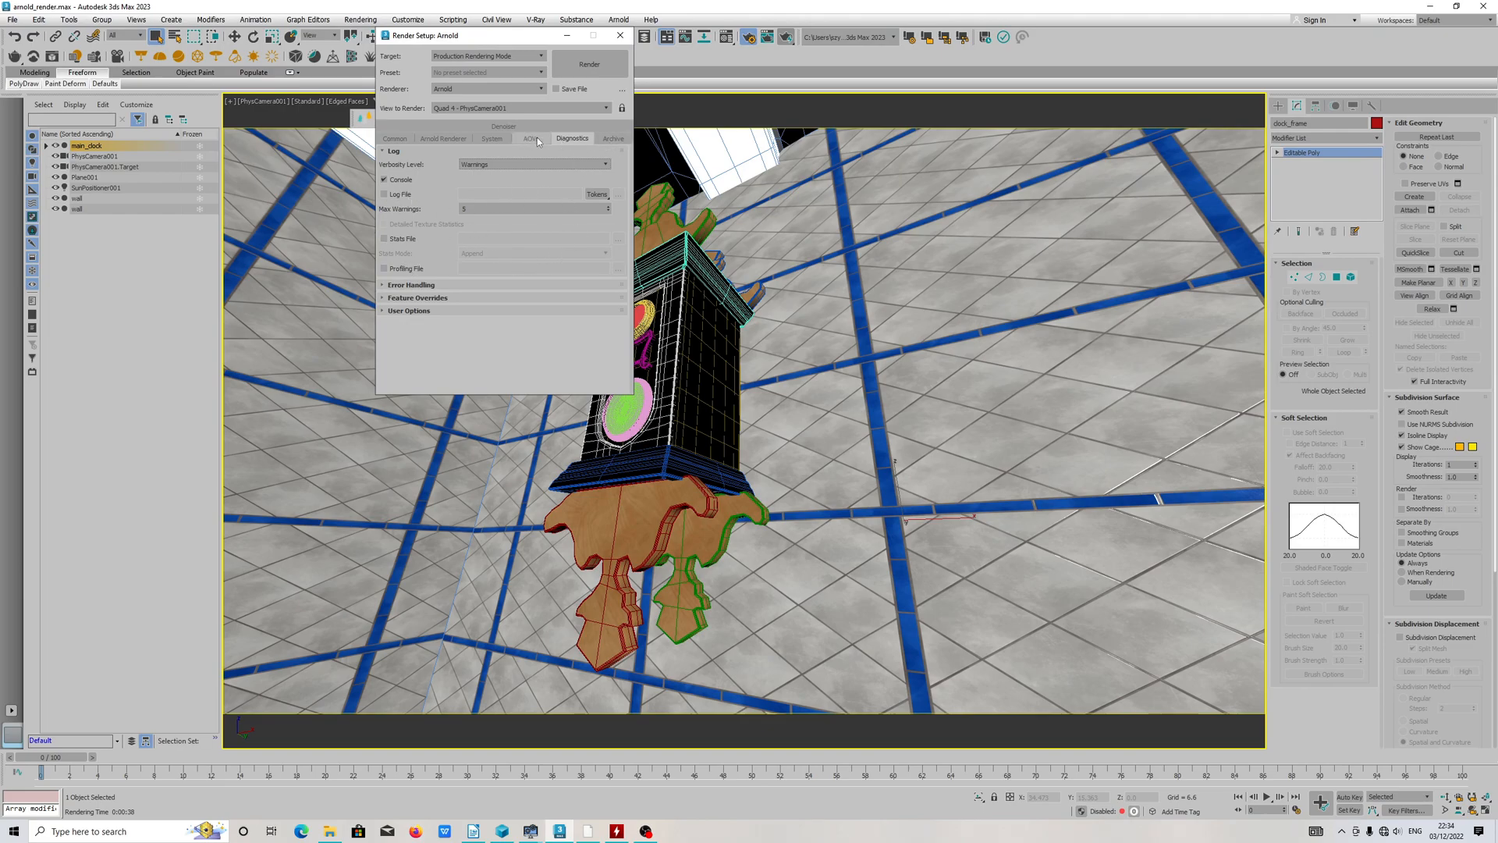
left_click(503, 165)
left_click(489, 175)
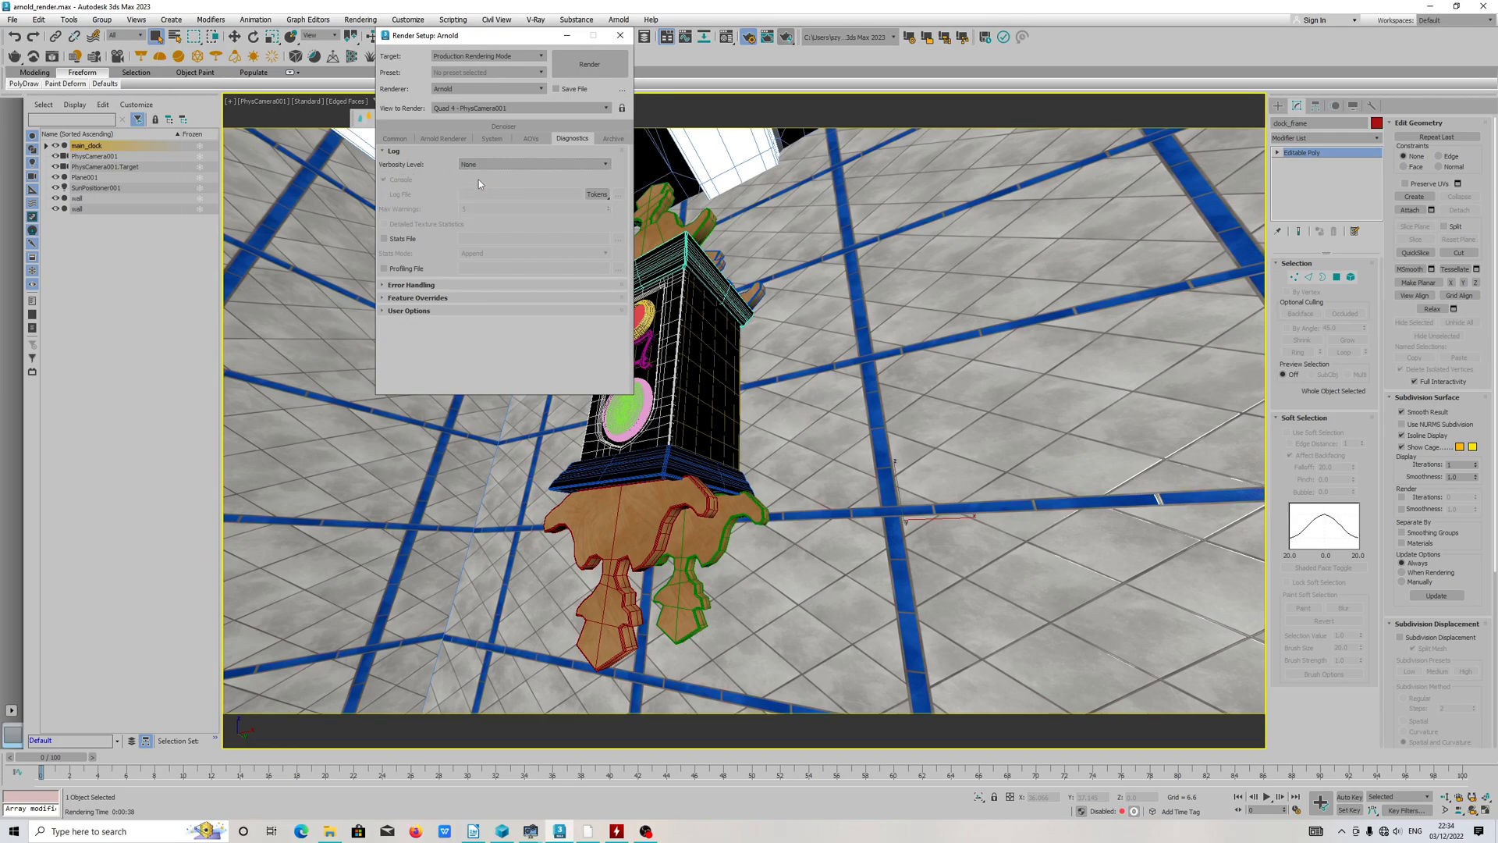
left_click(477, 165)
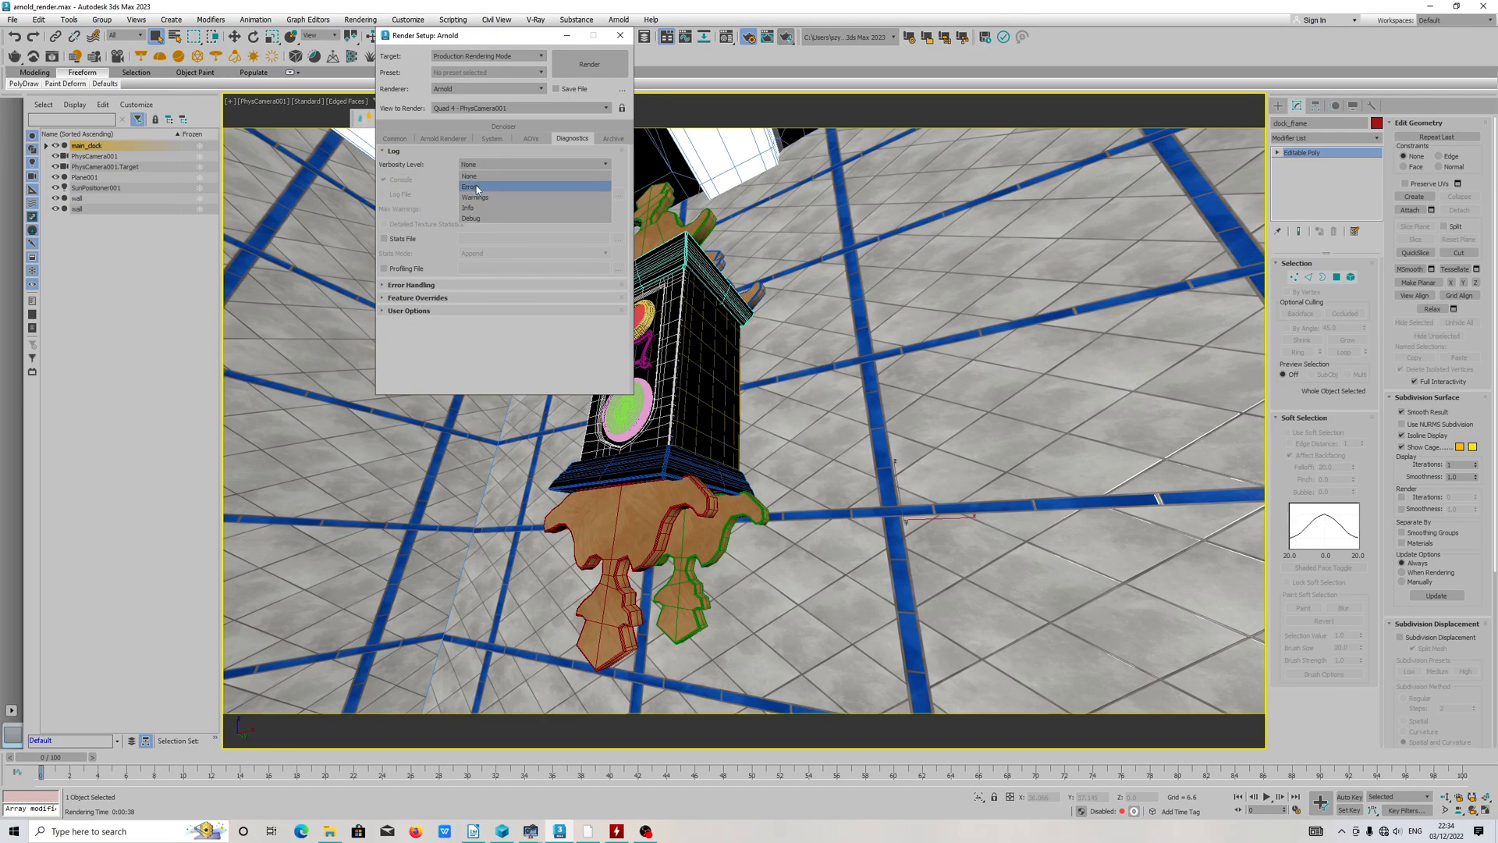
left_click(474, 176)
left_click(496, 165)
left_click(480, 185)
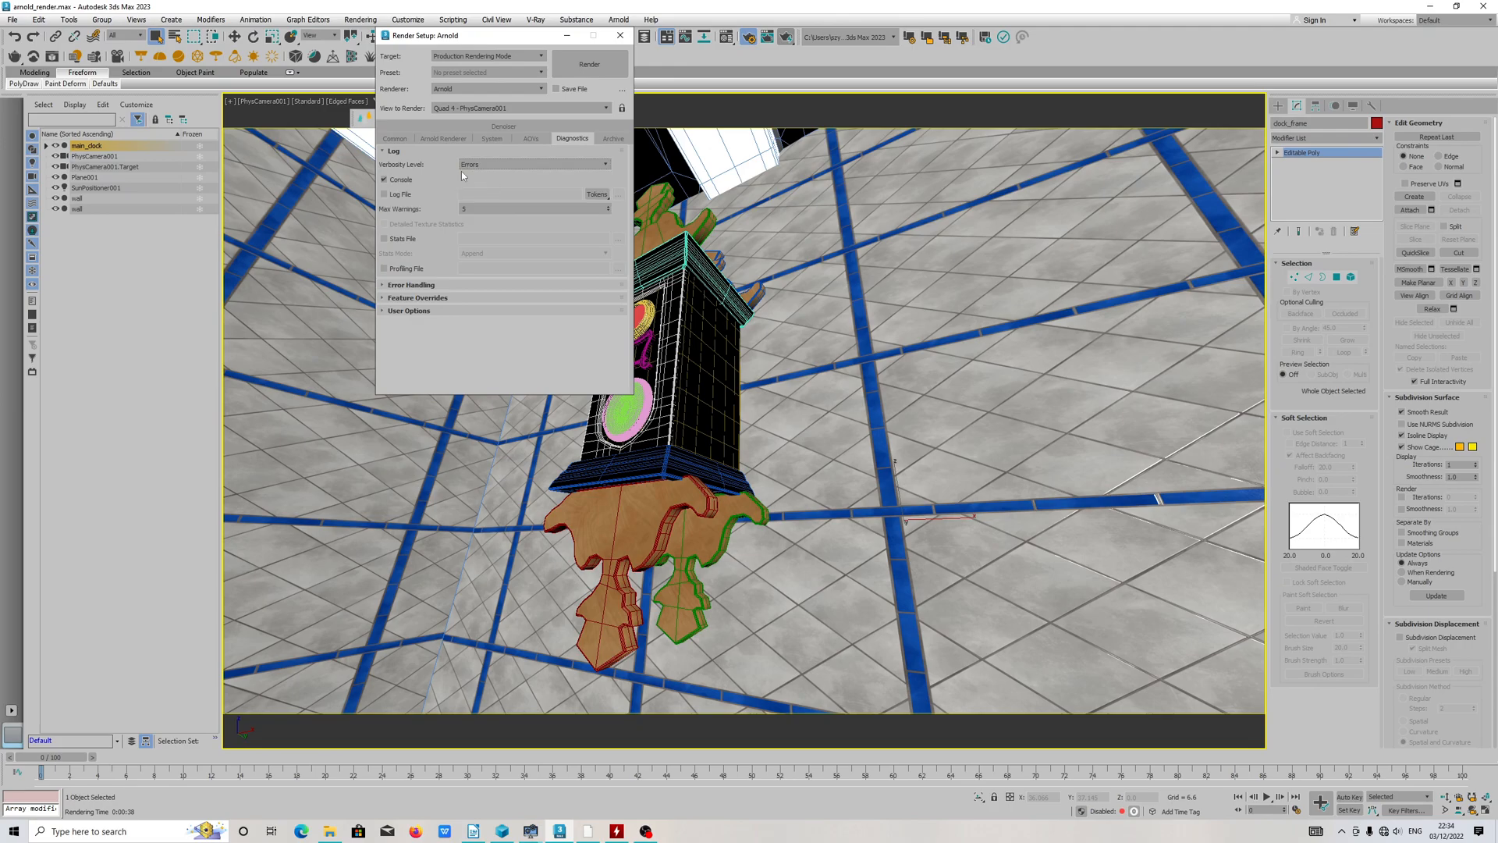
left_click(419, 285)
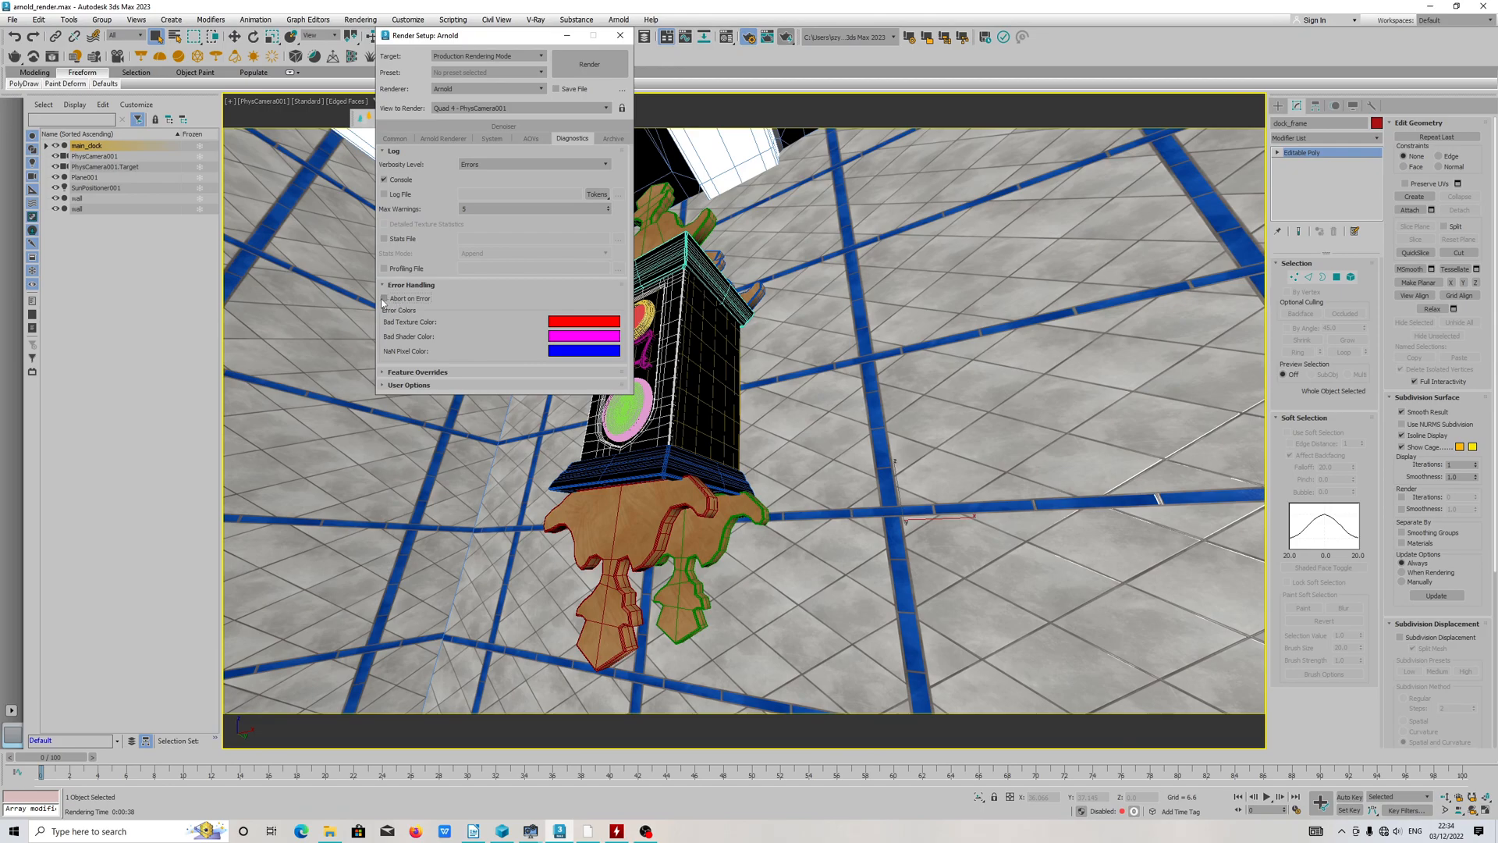
left_click(383, 300)
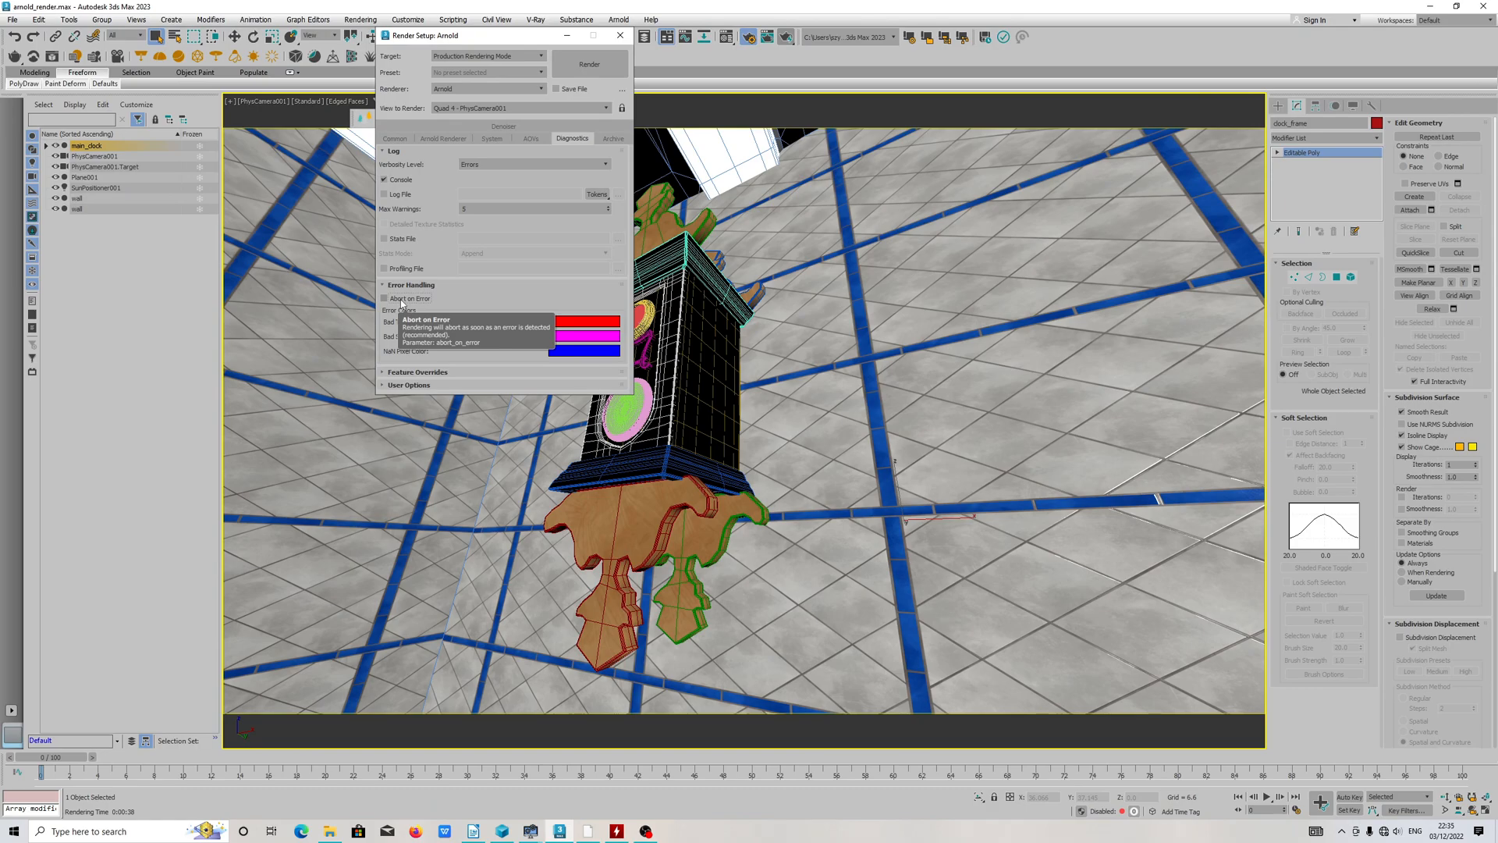
Step: Find the imagers list in the Arnold renderer settings, select Denoiser Oidn 02 and examine the available imager types
left_click(531, 139)
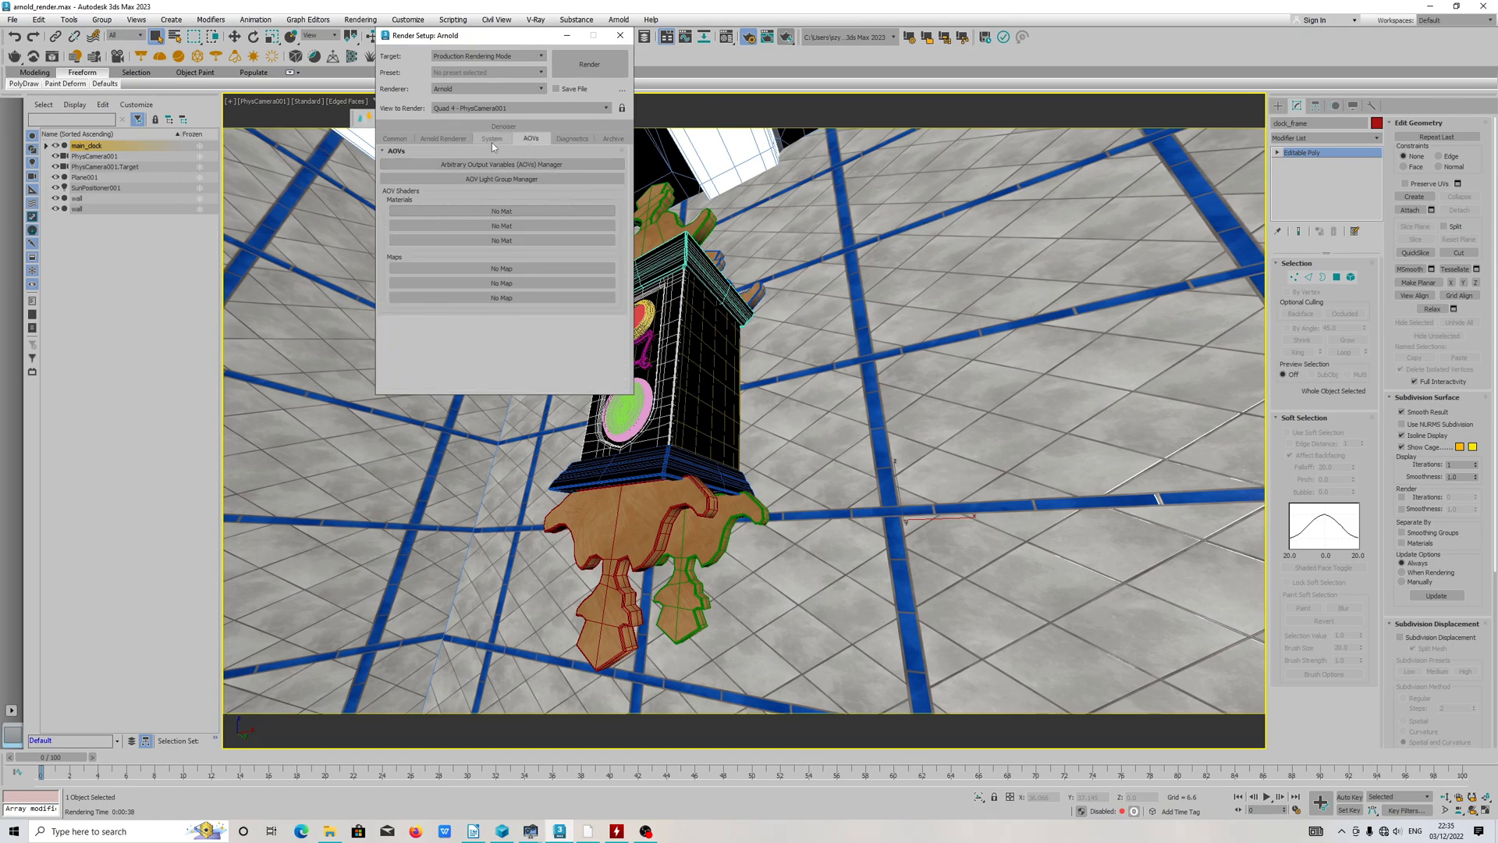
left_click(491, 139)
left_click(441, 140)
scroll(477, 335, "down", 10)
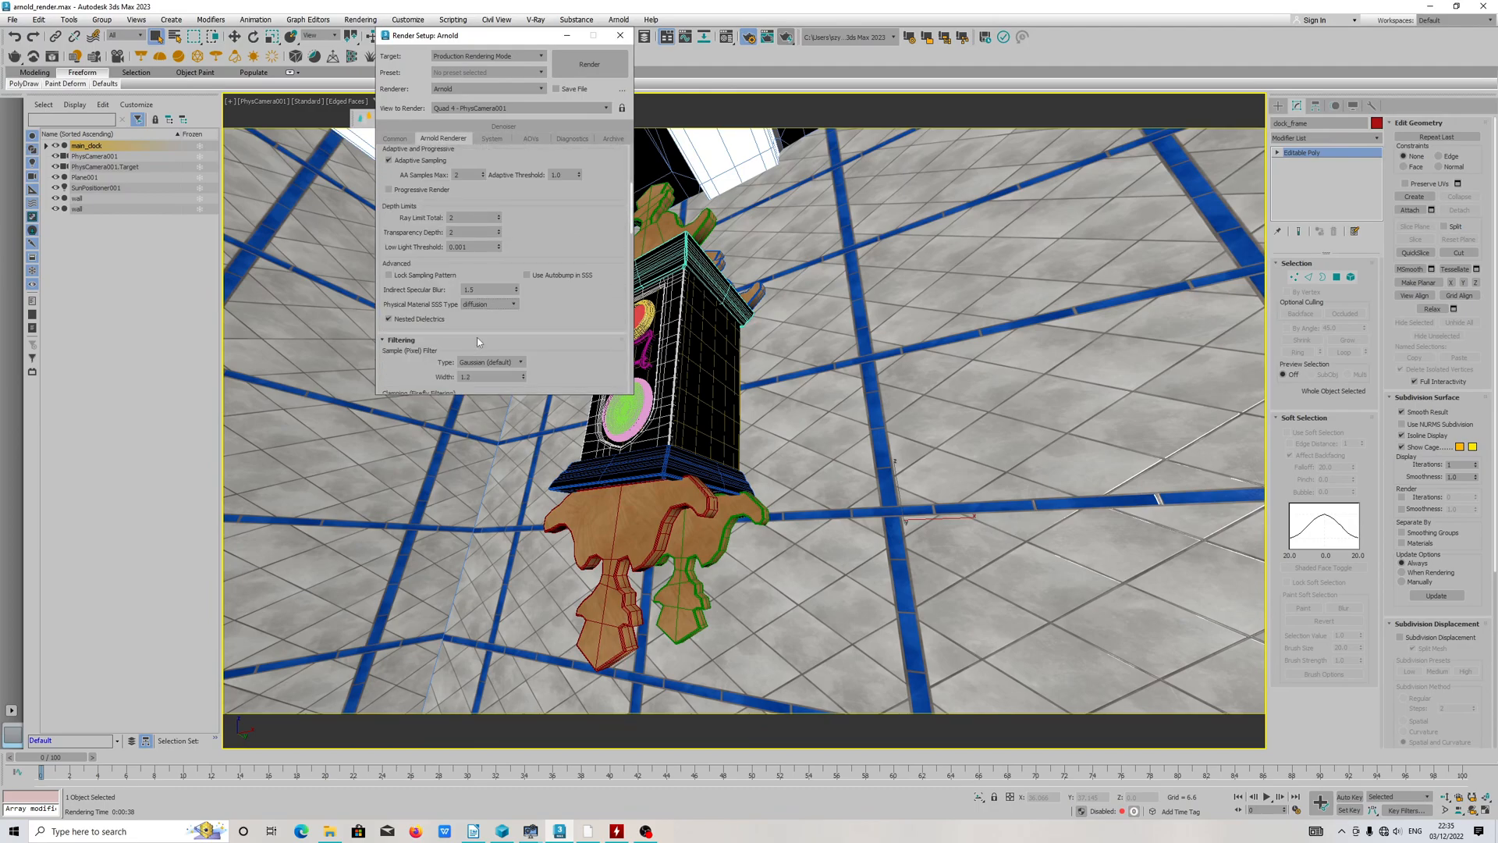
scroll(485, 334, "down", 5)
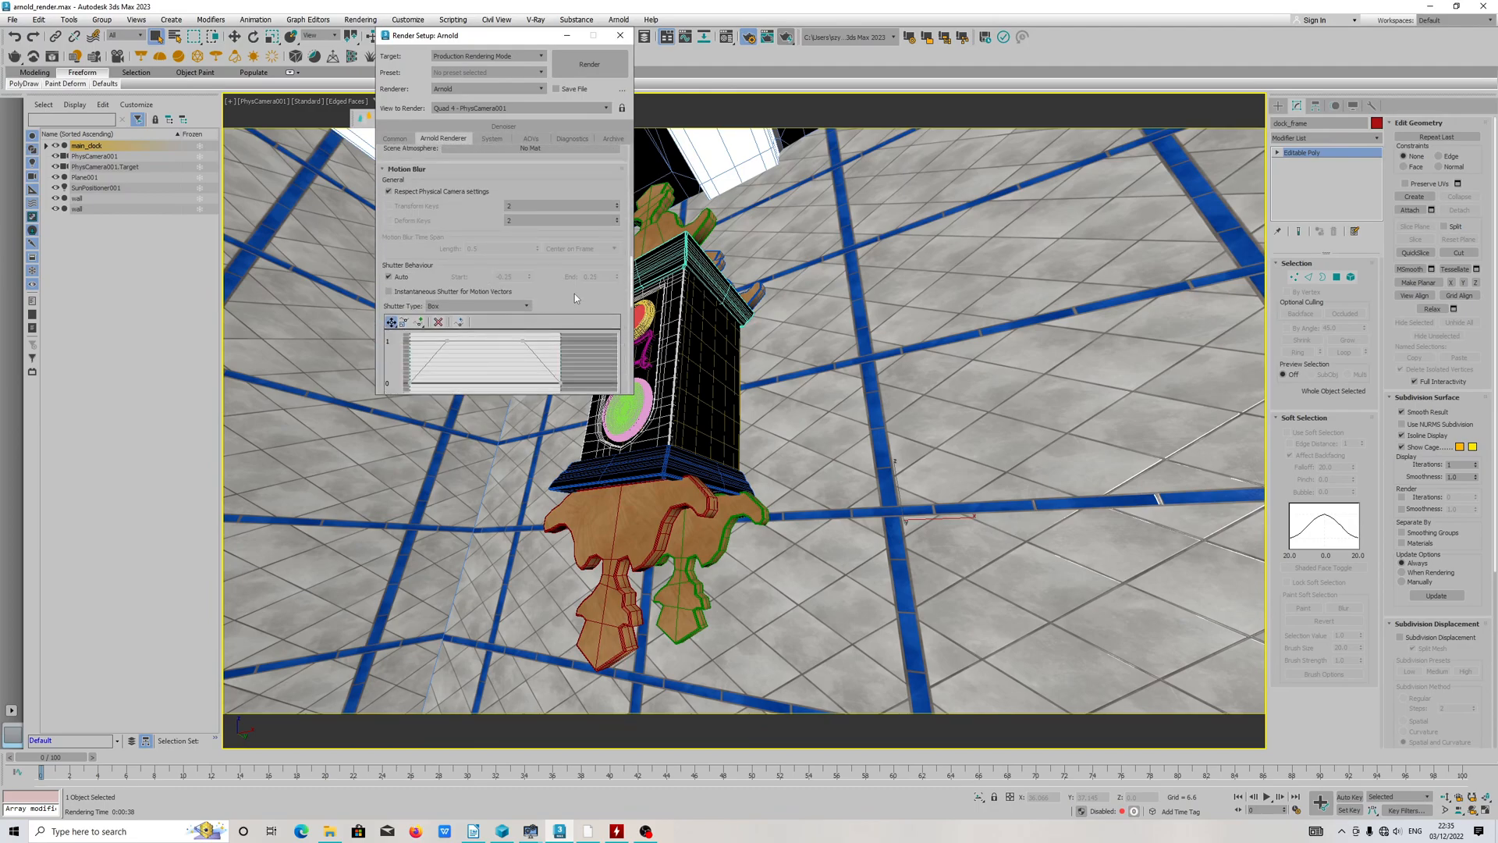
left_click_drag(632, 296, 632, 386)
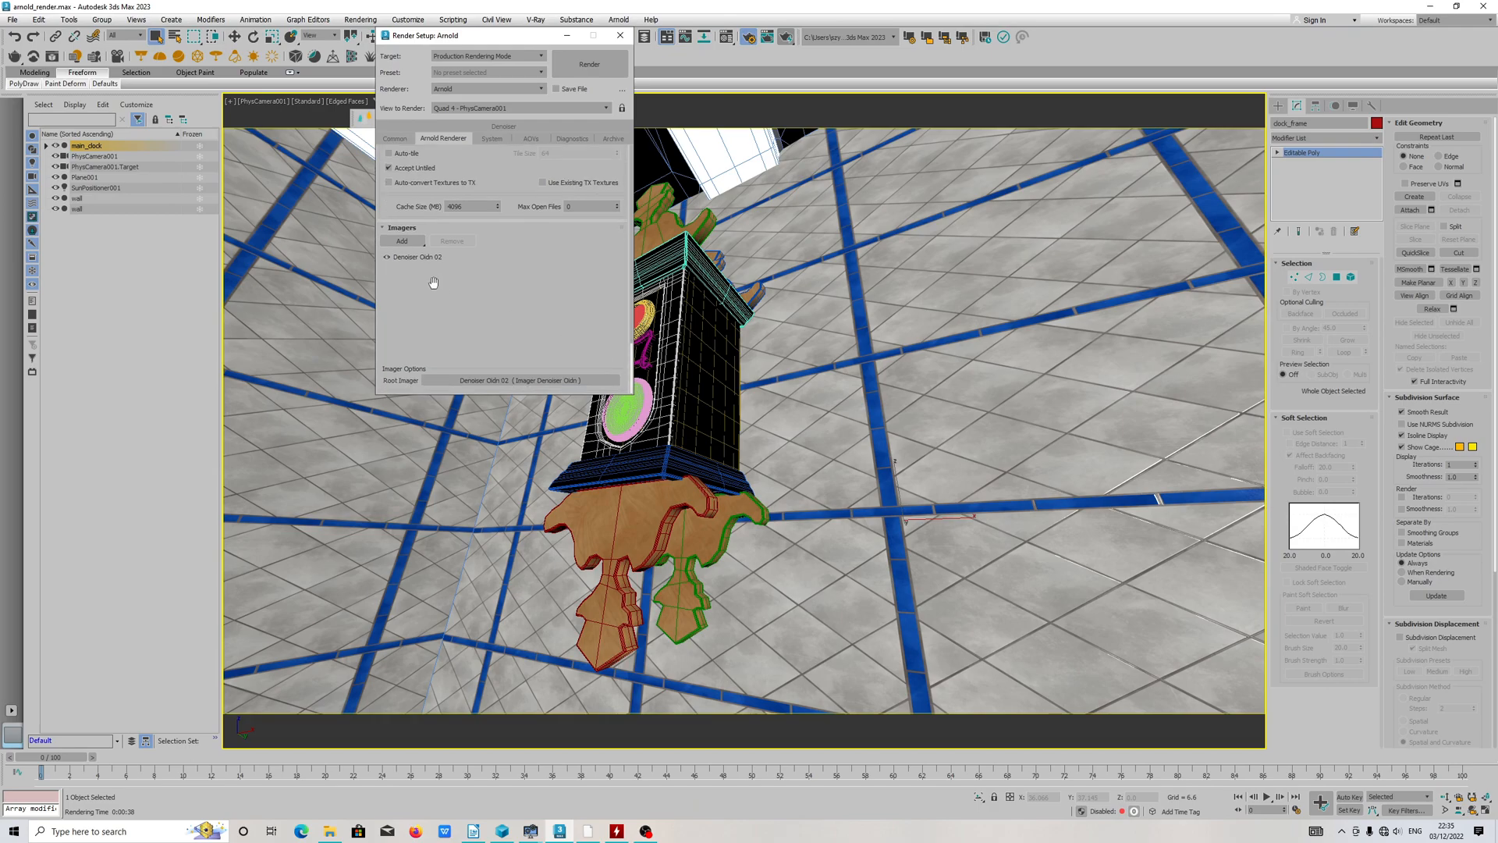
left_click(414, 257)
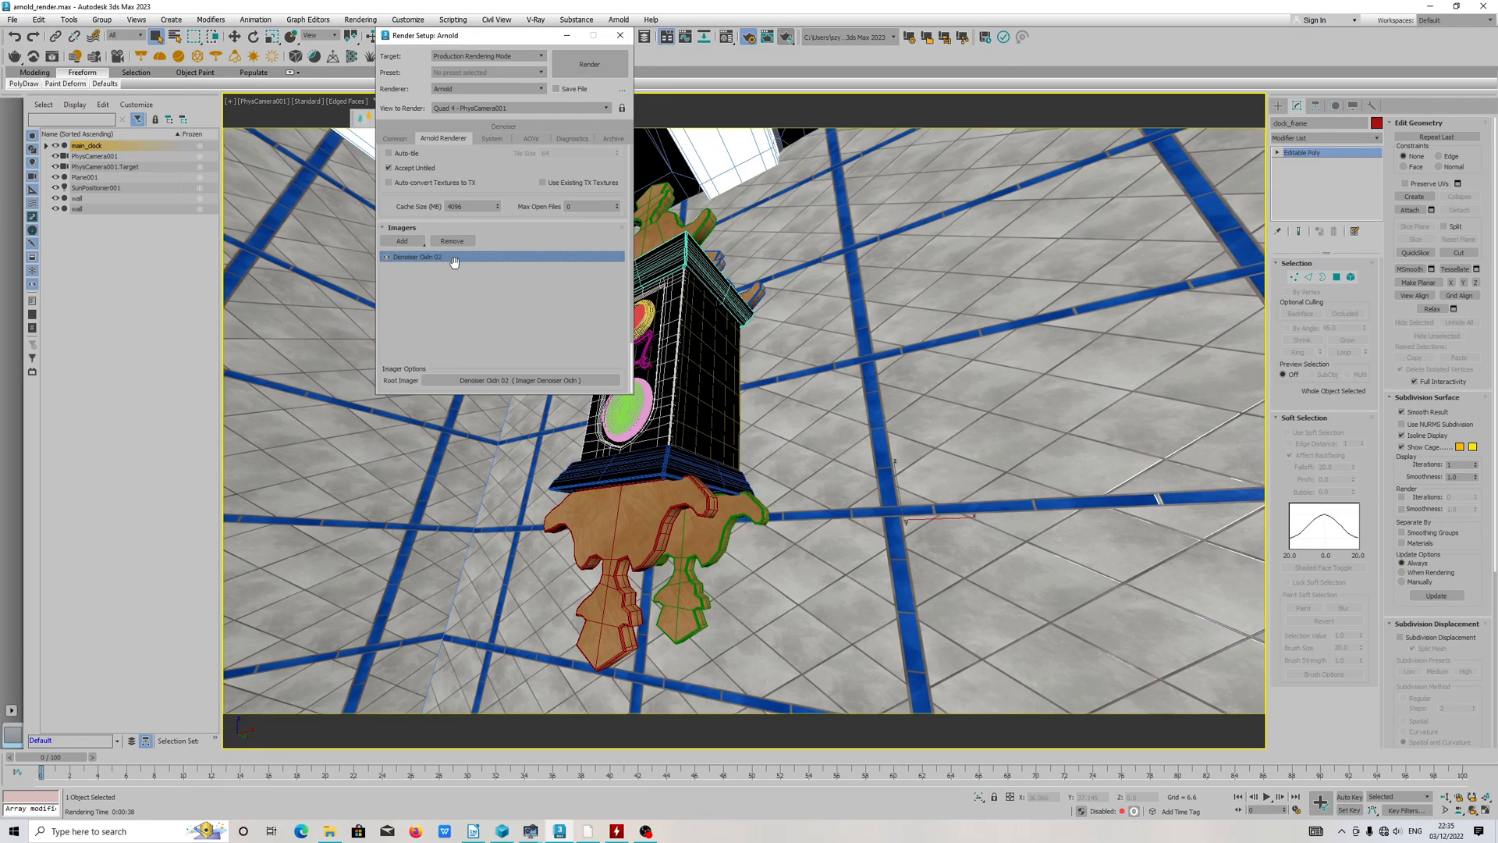
left_click(421, 244)
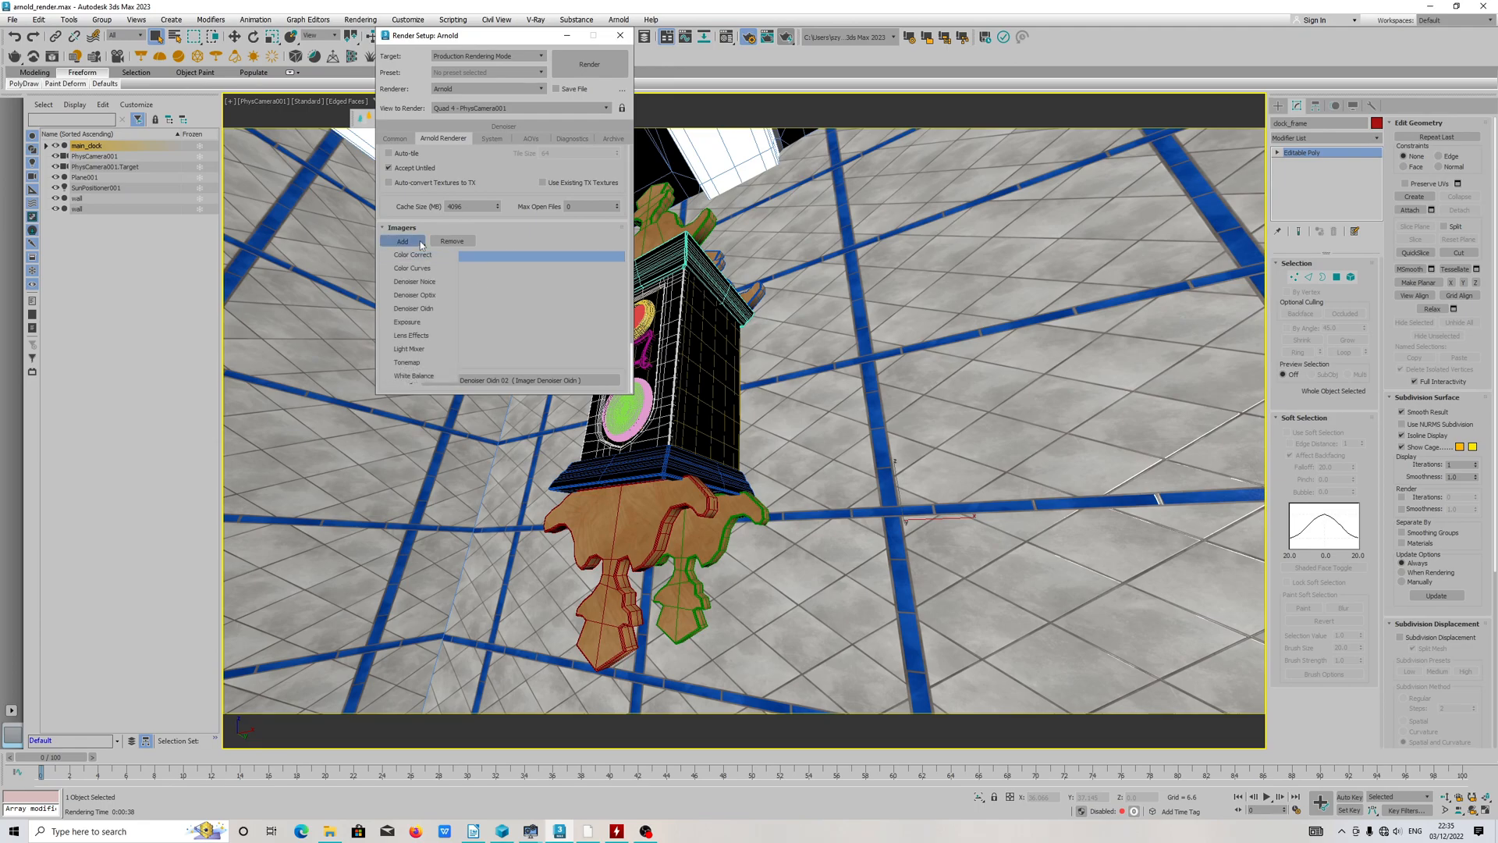
left_click(439, 309)
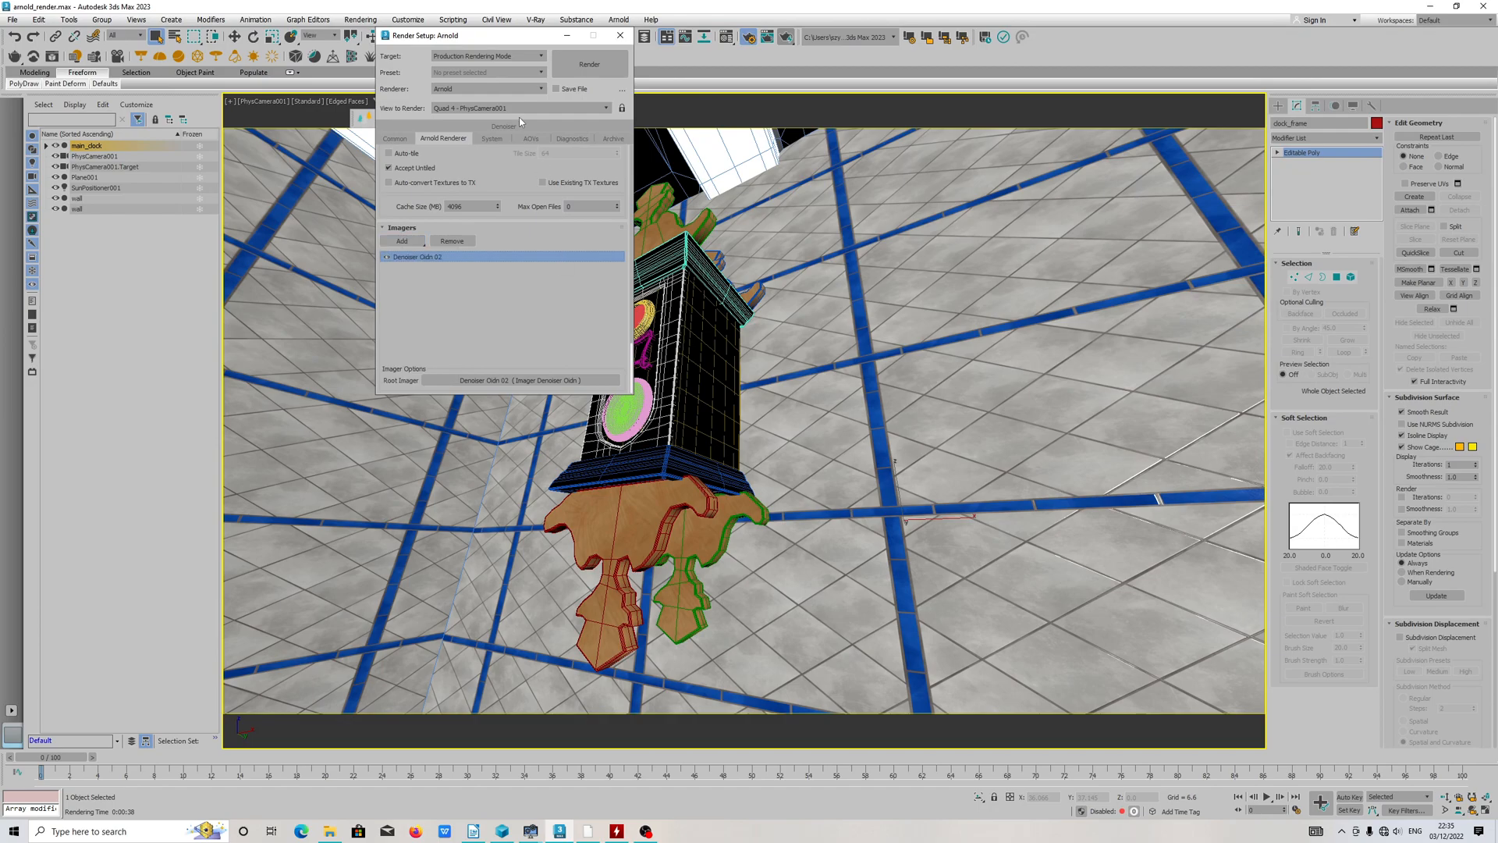
Step: Move the render setup window aside, open Arnold RenderView to examine its exposure control and render options, and close it
left_click_drag(502, 39, 355, 129)
left_click(619, 19)
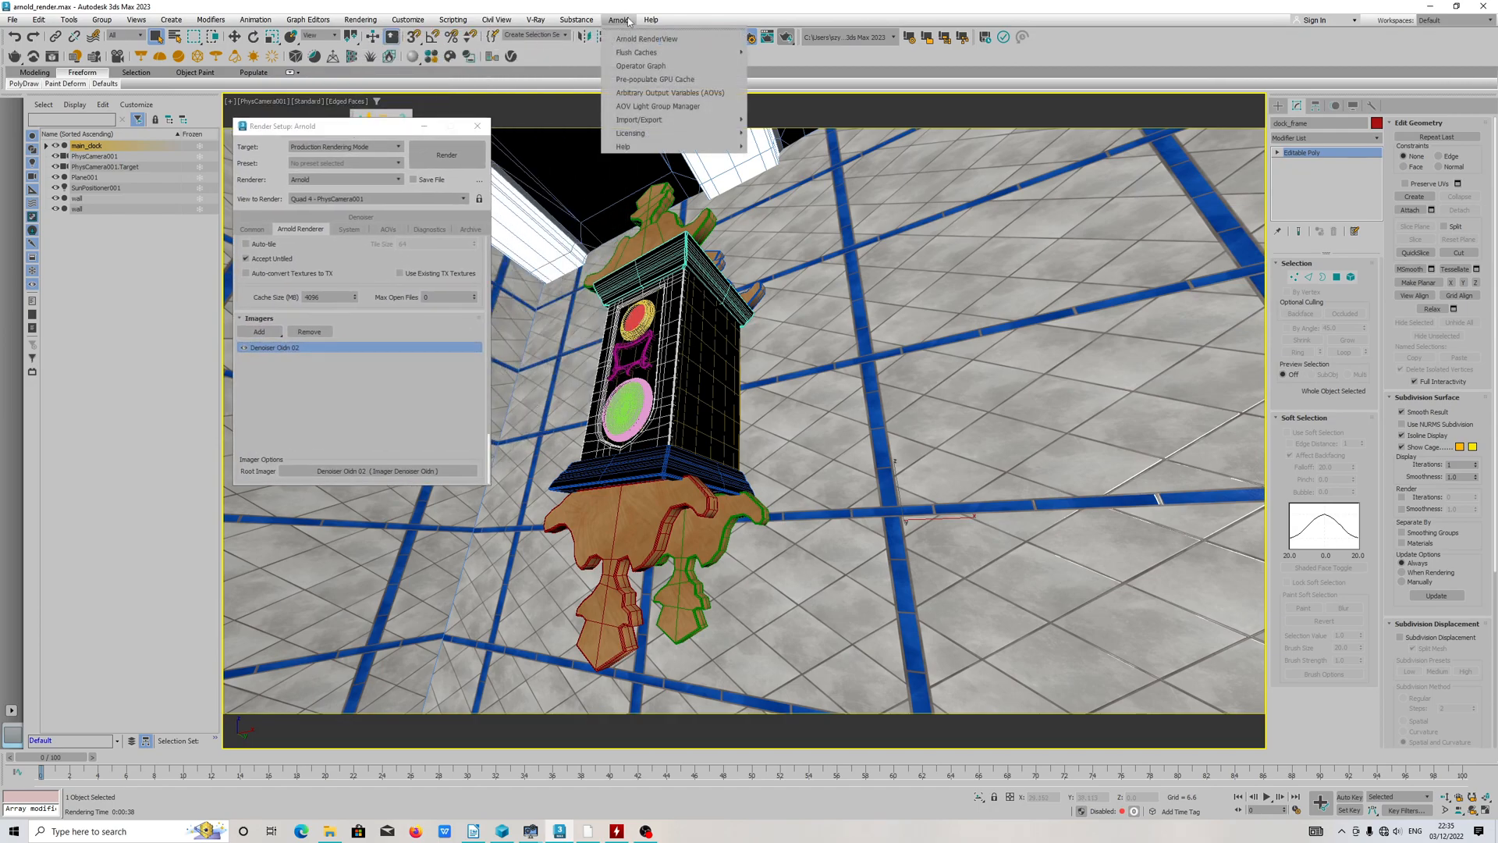
left_click(630, 43)
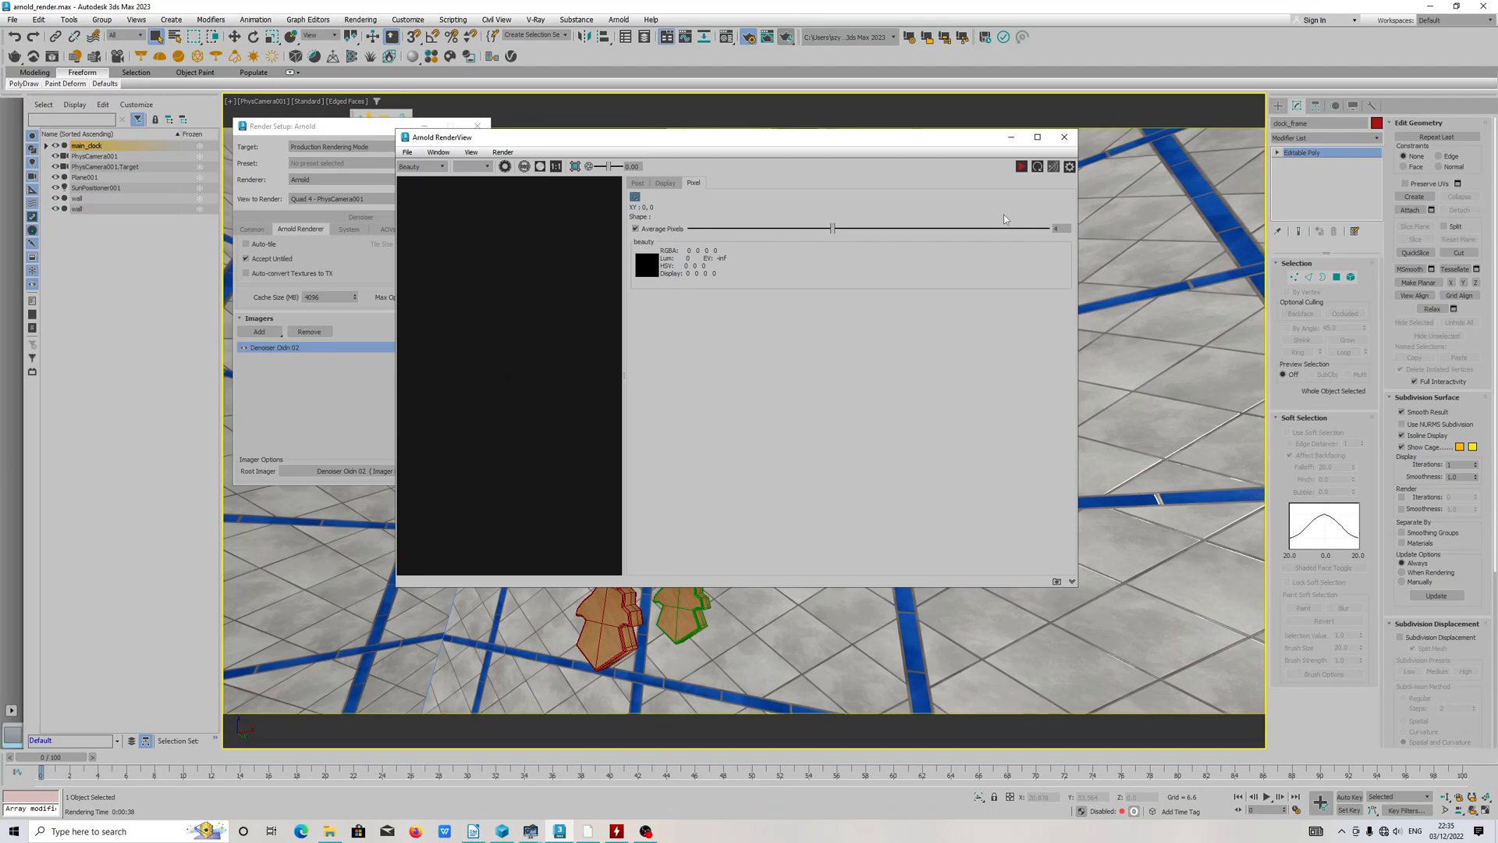
left_click_drag(609, 167, 610, 168)
left_click_drag(608, 168, 613, 166)
left_click(507, 154)
left_click(548, 155)
left_click(1064, 137)
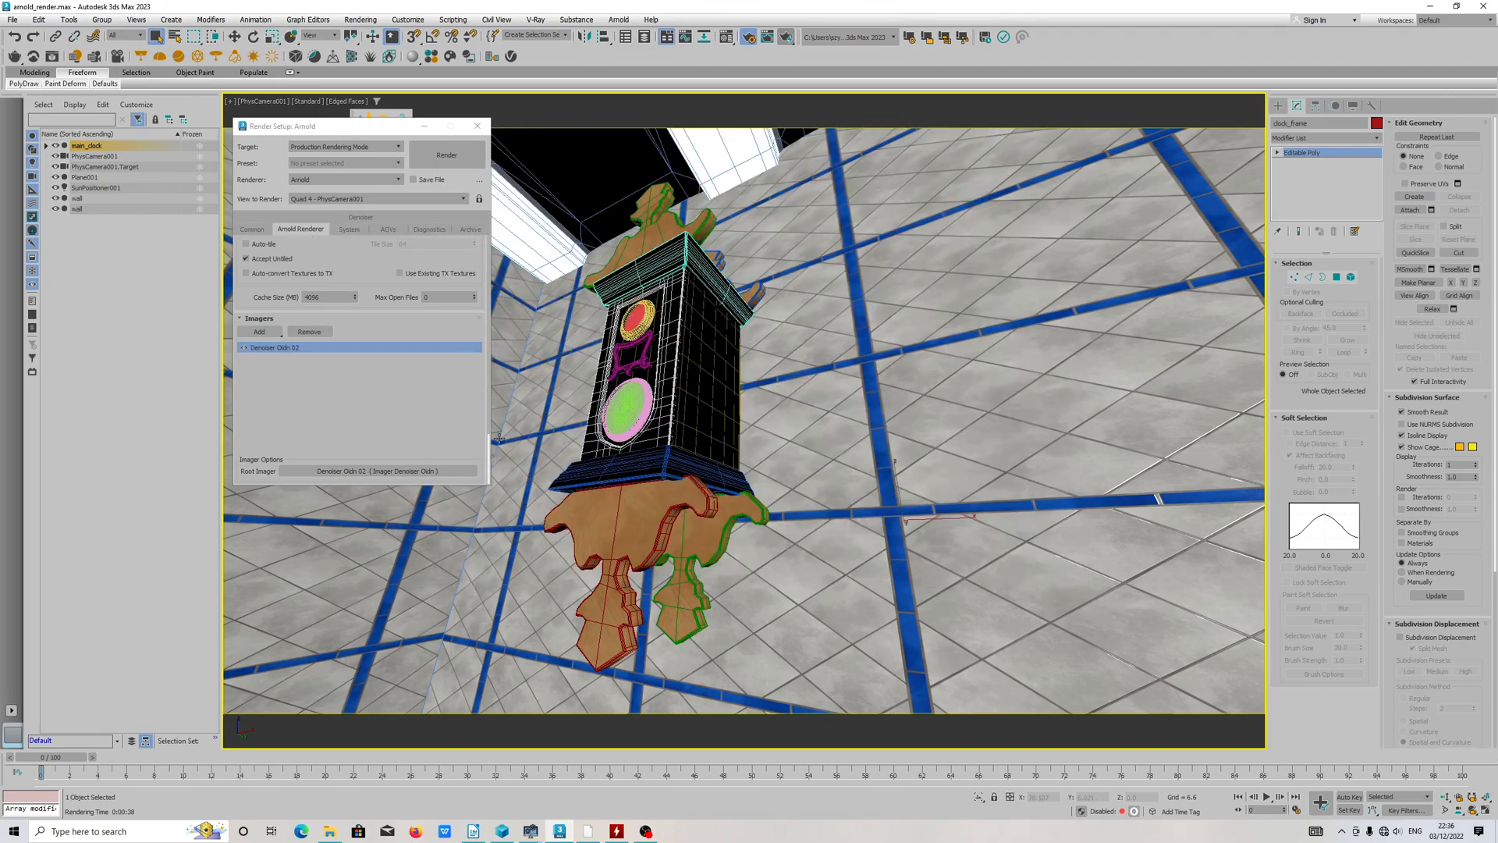
Step: Return to the Arnold sampling settings and examine the ray depth values, adaptive sampling and AA Samples Max
scroll(476, 252, "up", 5)
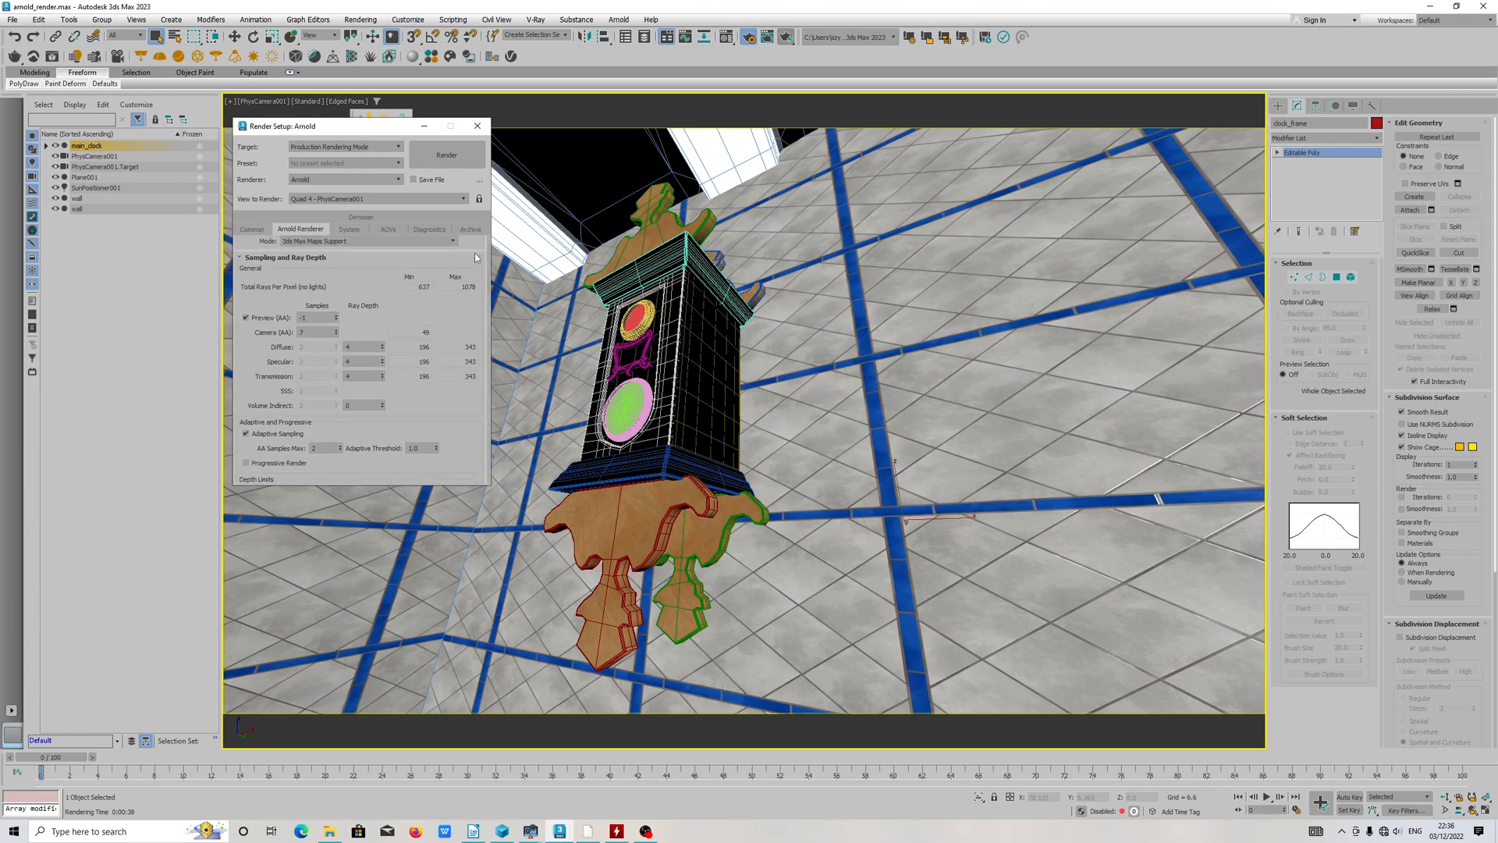
scroll(476, 251, "up", 1)
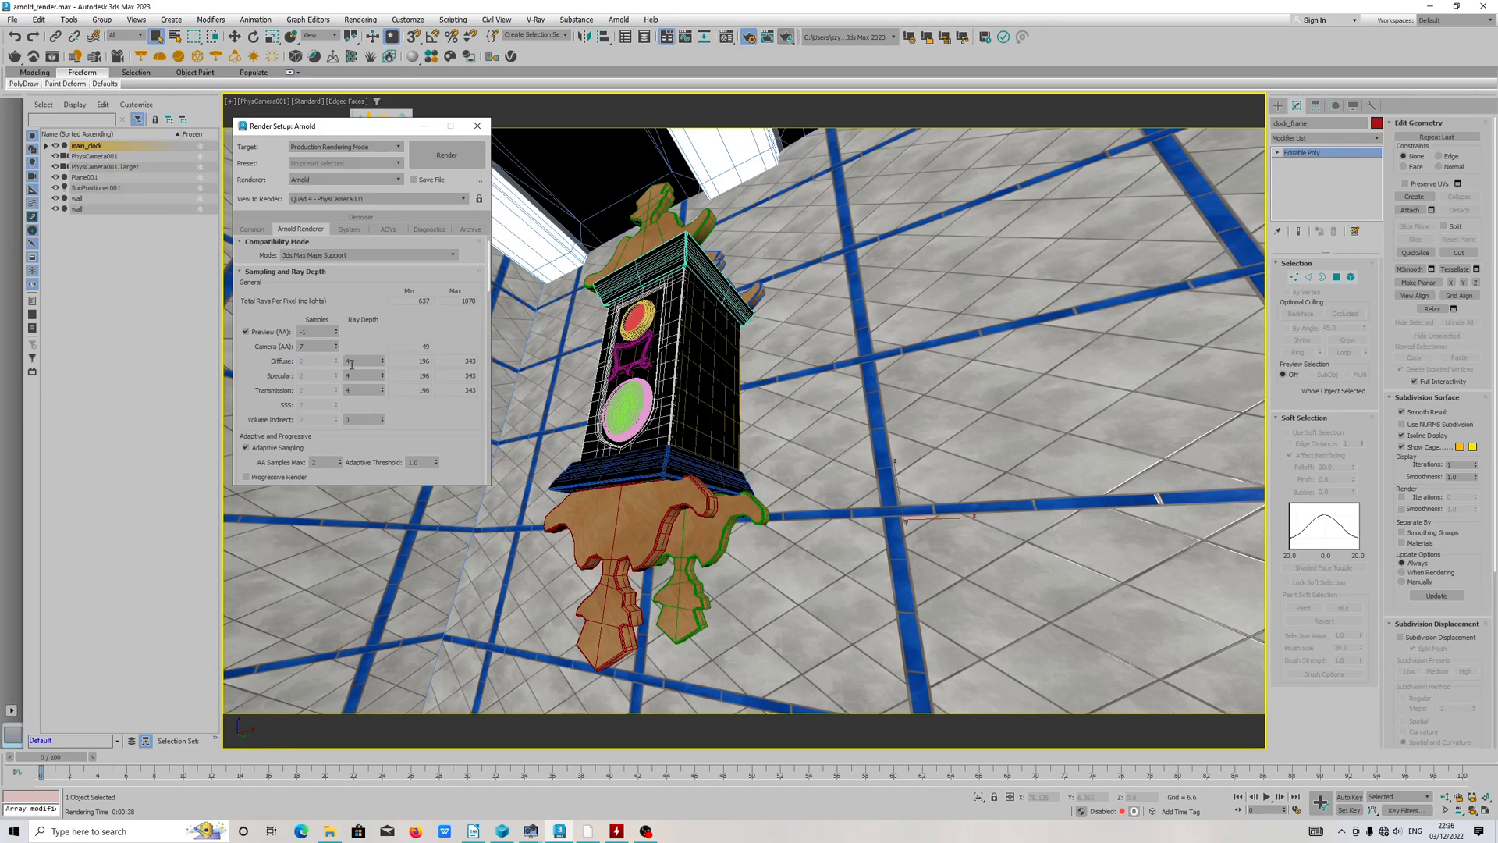
left_click(359, 361)
key("Tab")
left_click_drag(456, 419, 429, 331)
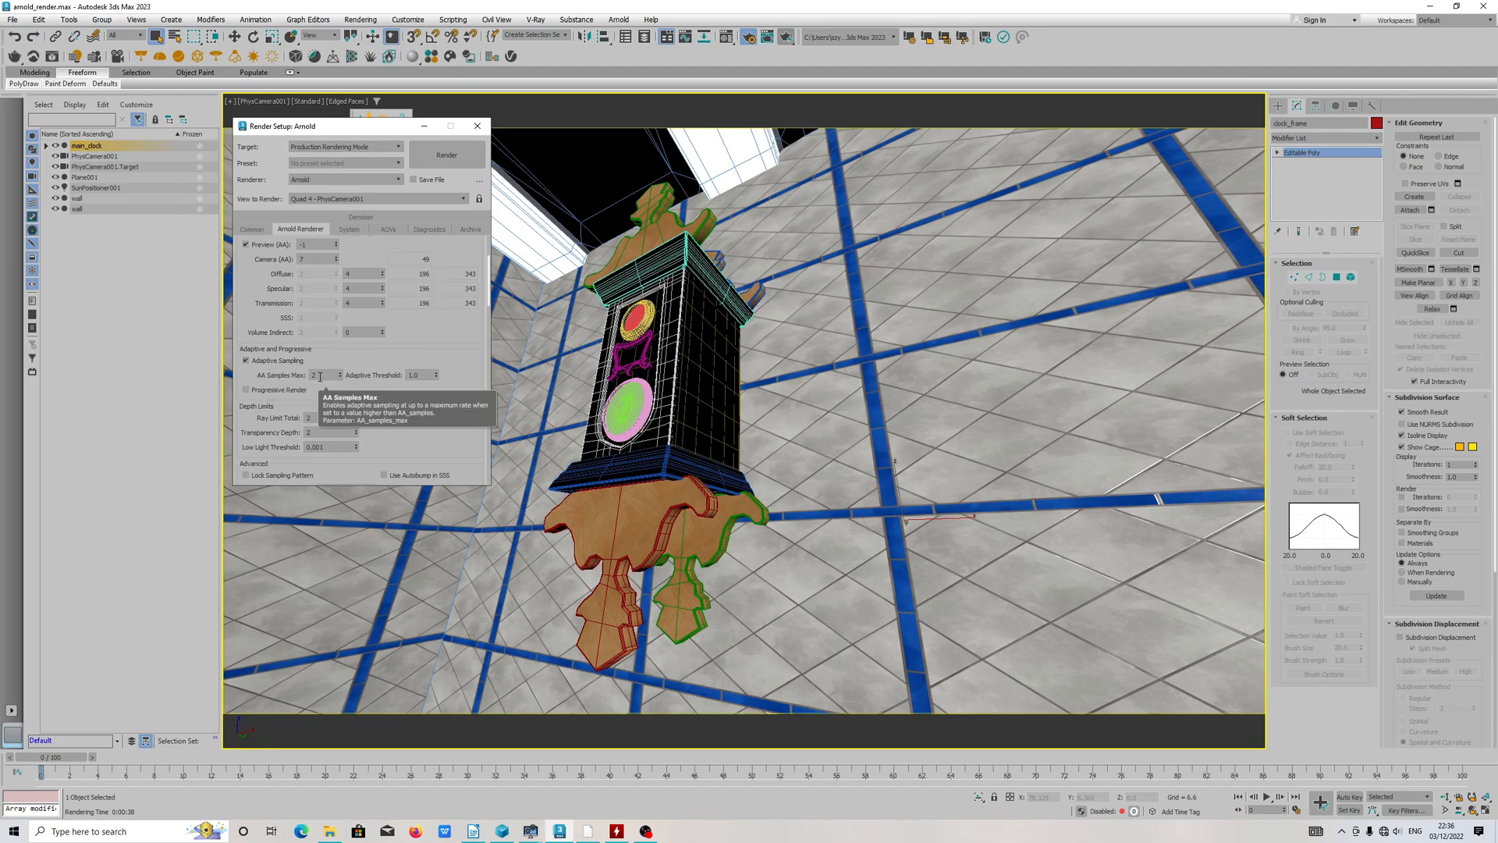
scroll(327, 367, "down", 1)
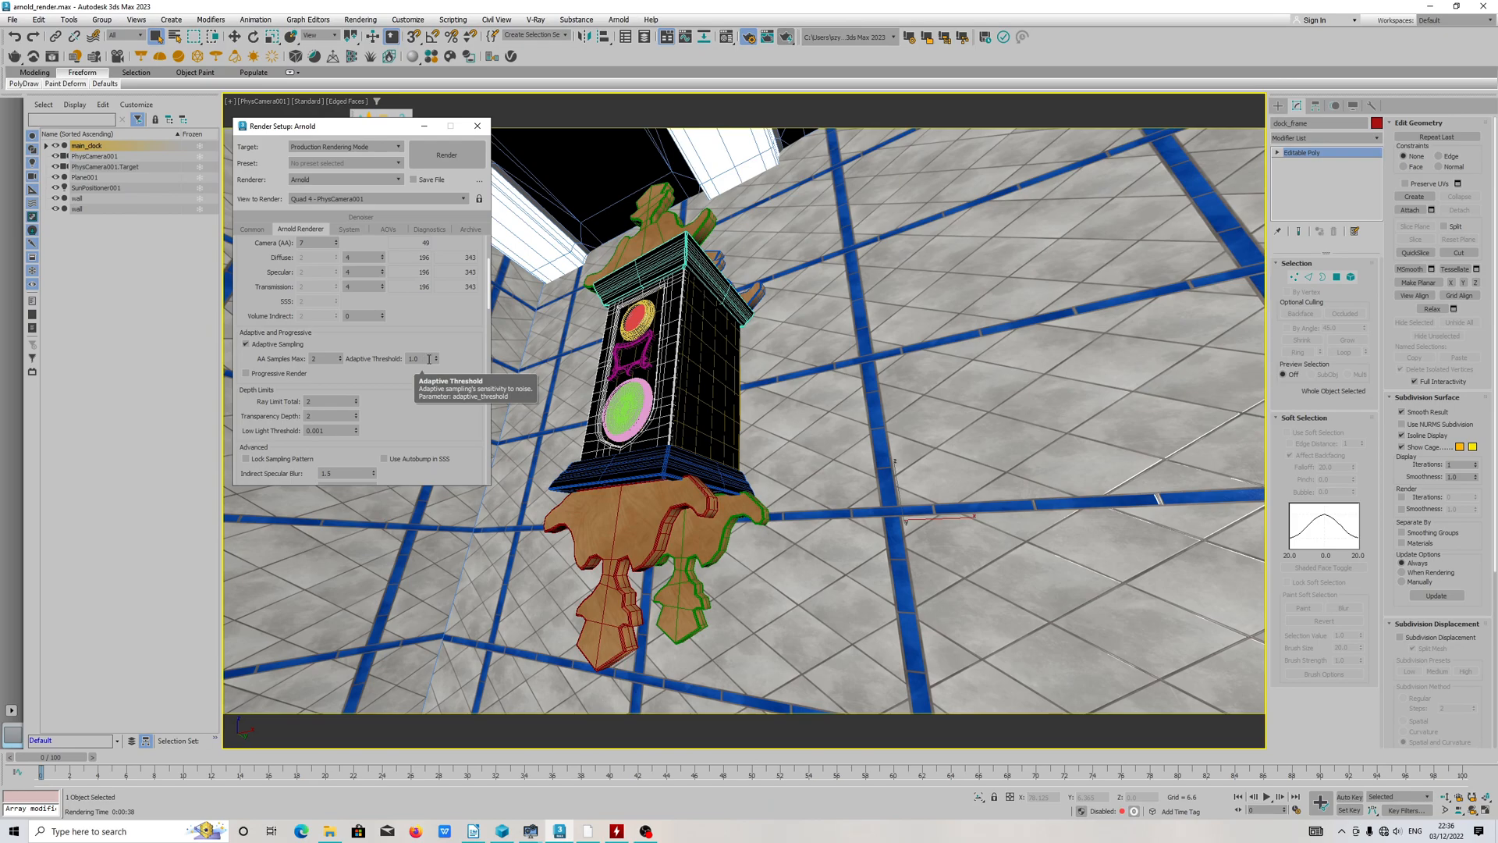
Step: Review the Arnold depth limits, filtering, environment, motion blur and geometry subdivision settings, and return to the start of the renderer settings
left_click_drag(395, 389, 392, 303)
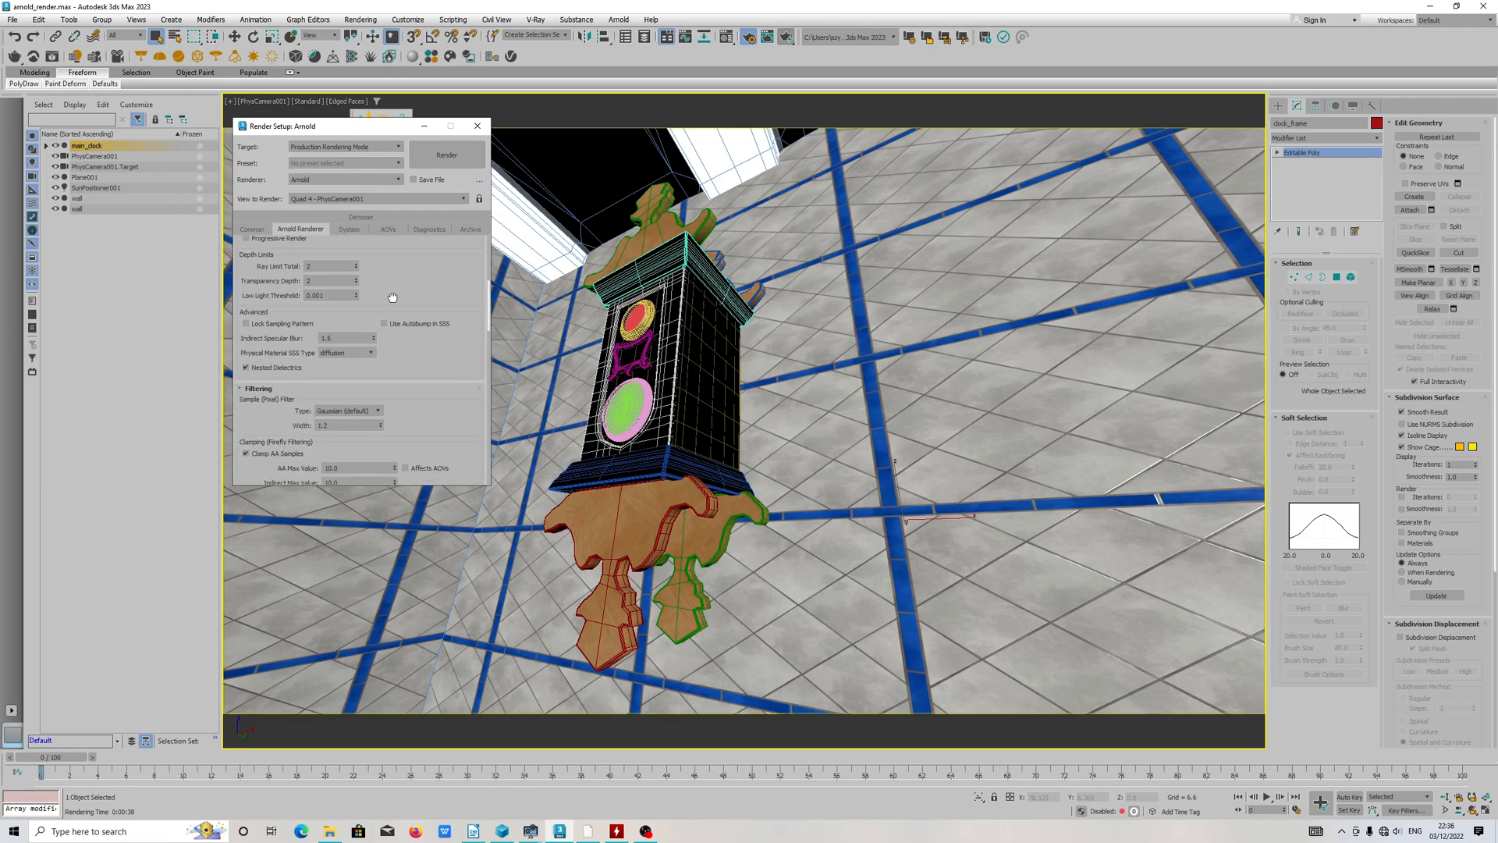
scroll(265, 355, "down", 3)
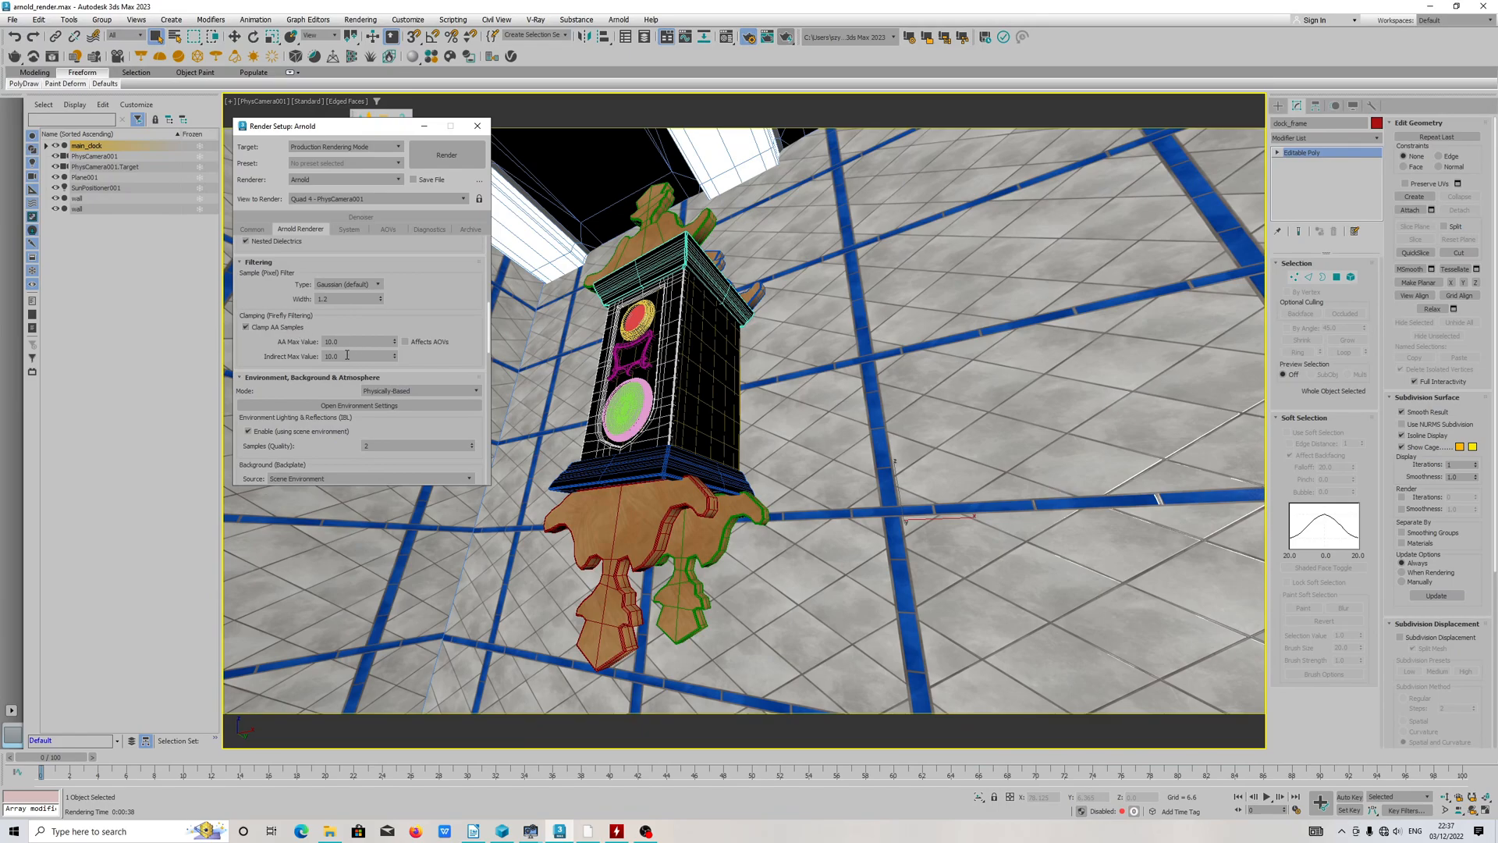
left_click_drag(418, 421, 358, 310)
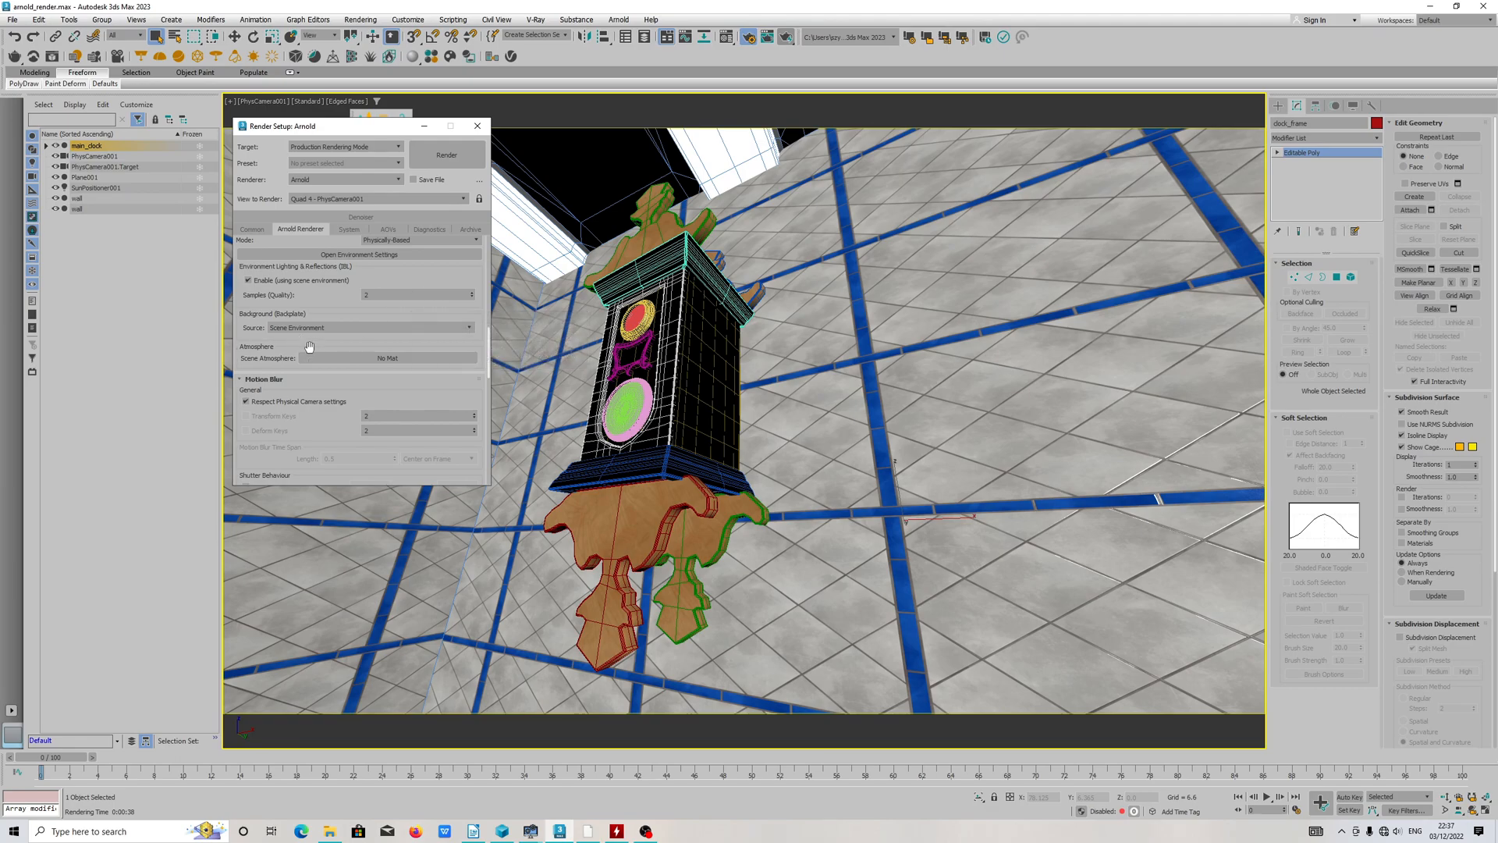
left_click_drag(338, 444, 334, 422)
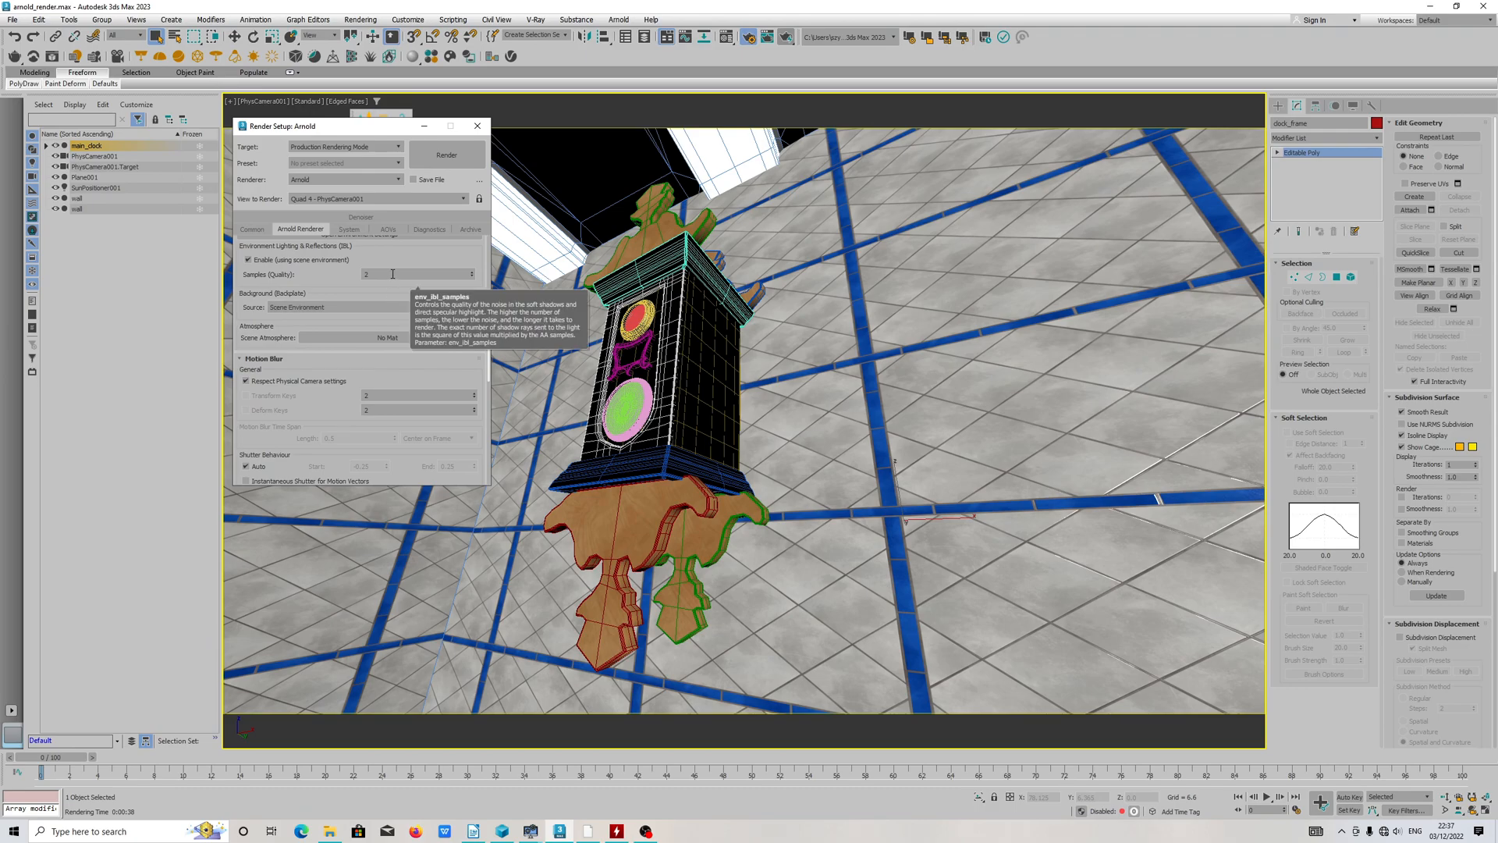
scroll(394, 304, "down", 5)
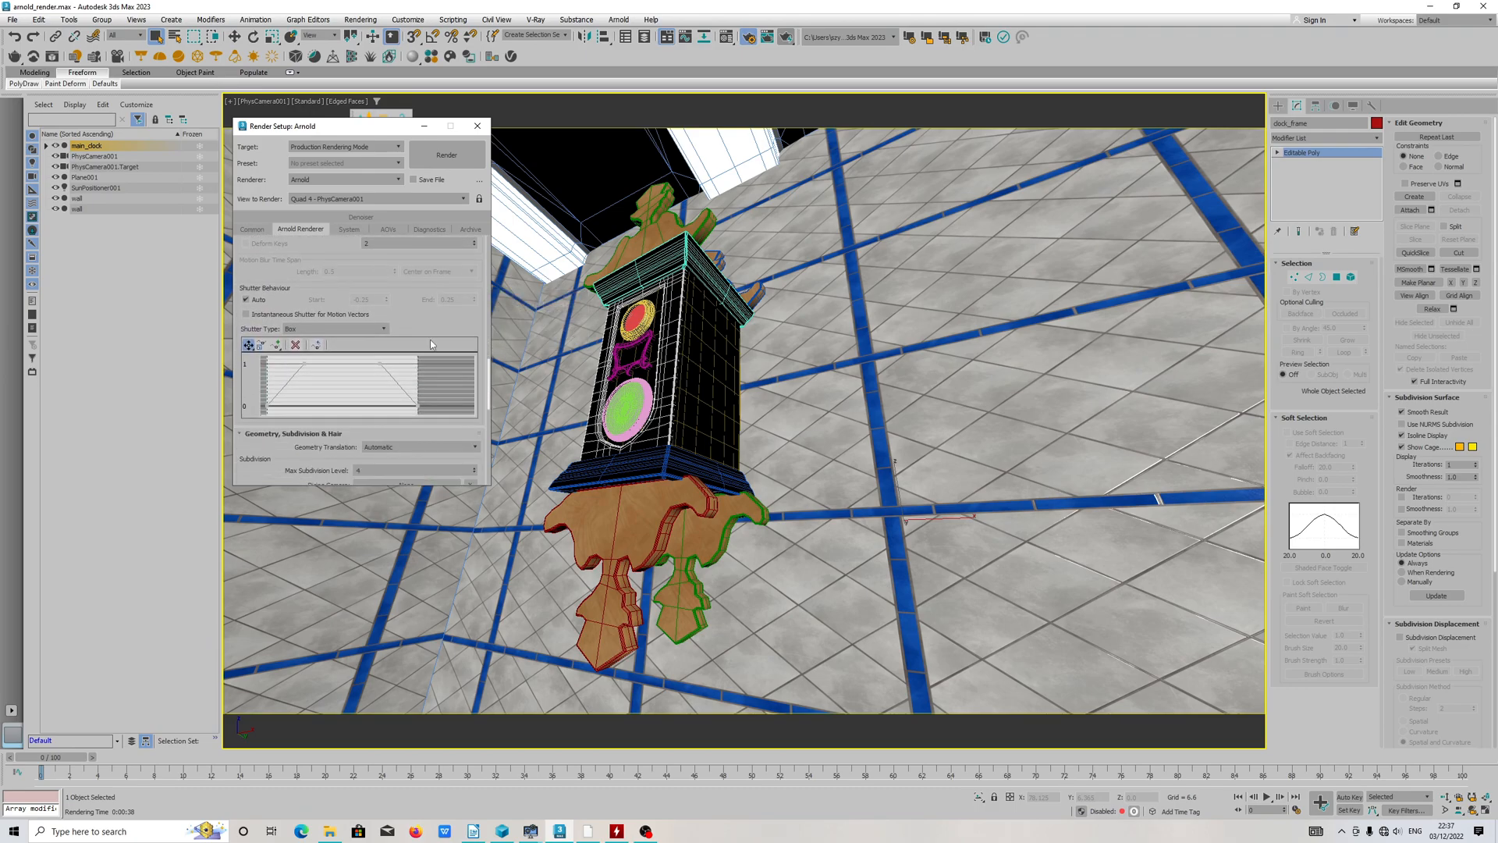
scroll(466, 410, "down", 3)
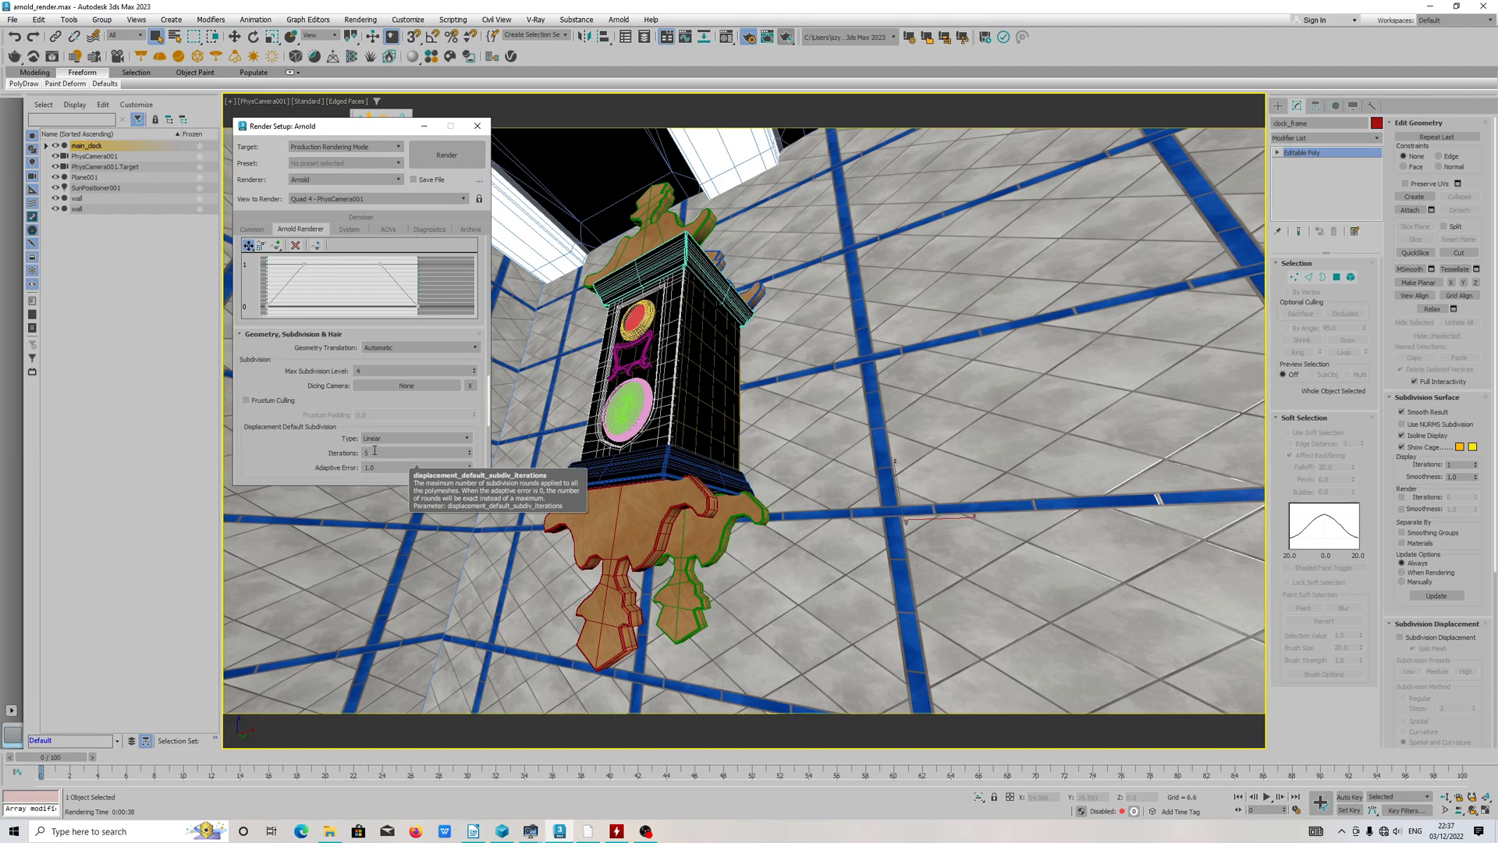
scroll(398, 413, "down", 3)
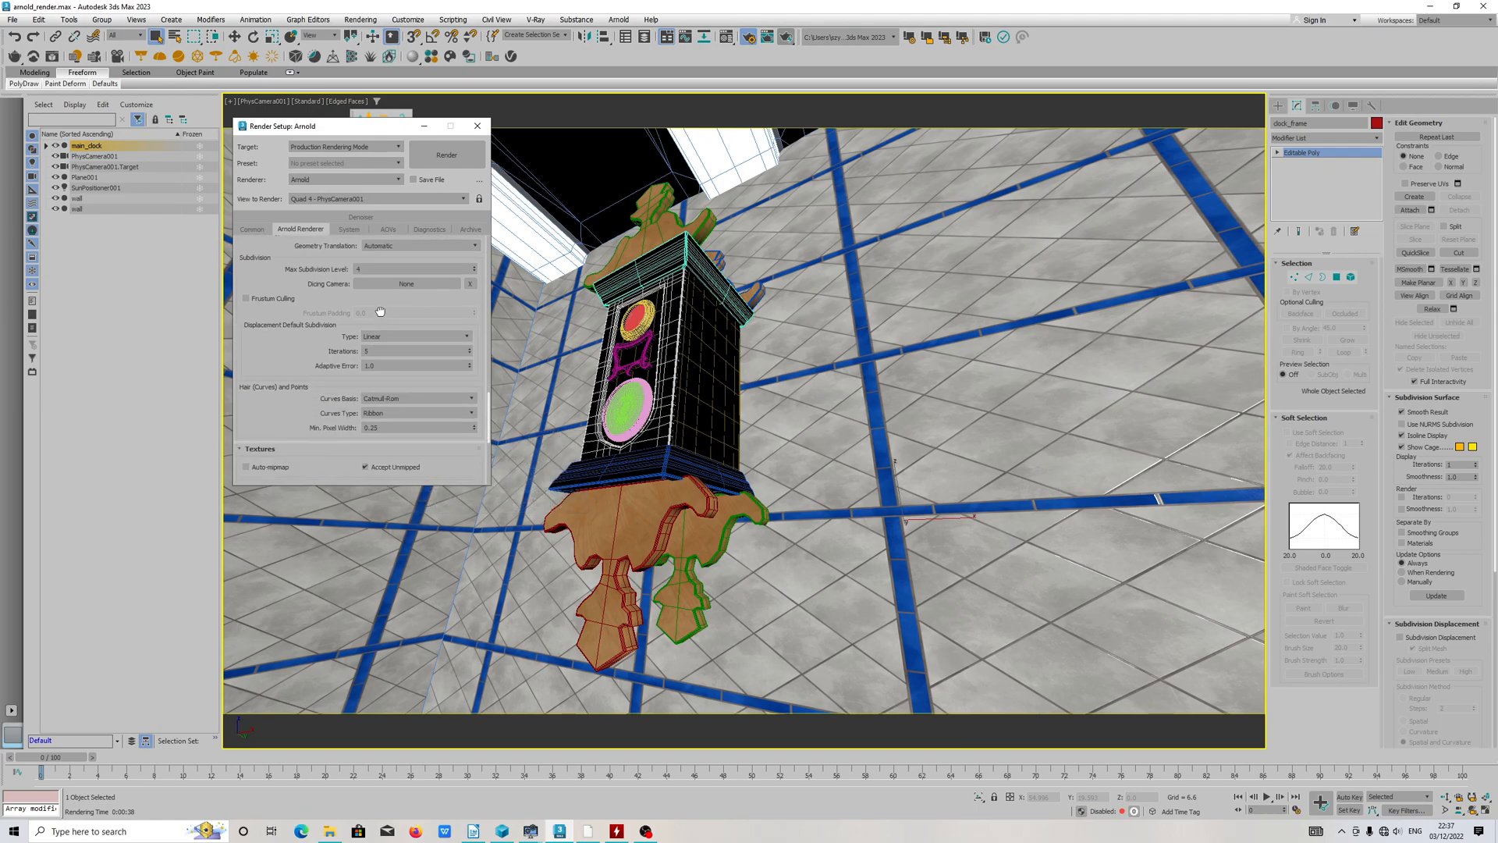
left_click_drag(301, 398, 499, 710)
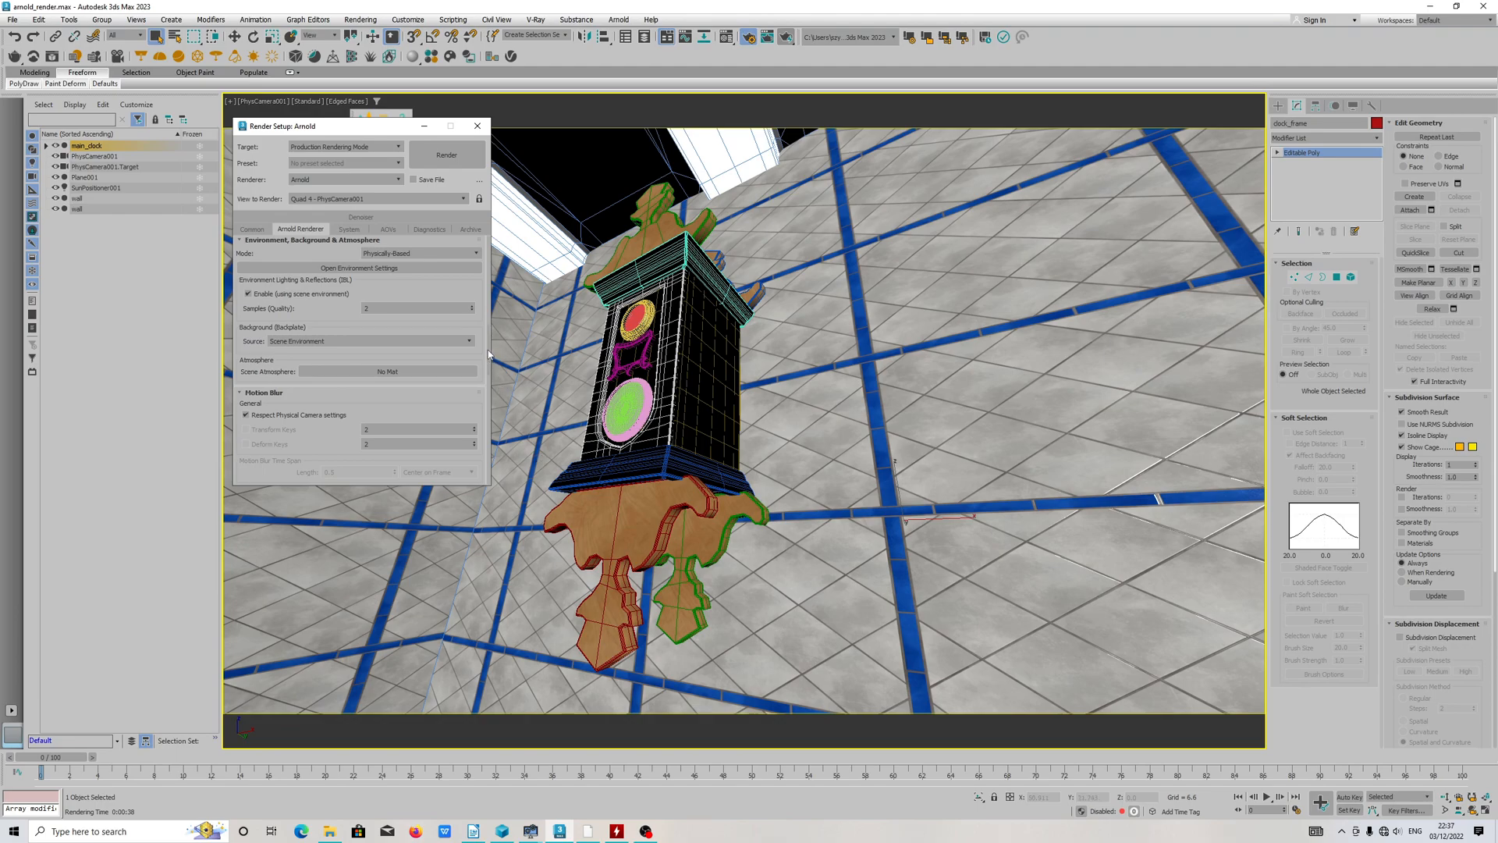
left_click_drag(488, 350, 478, 242)
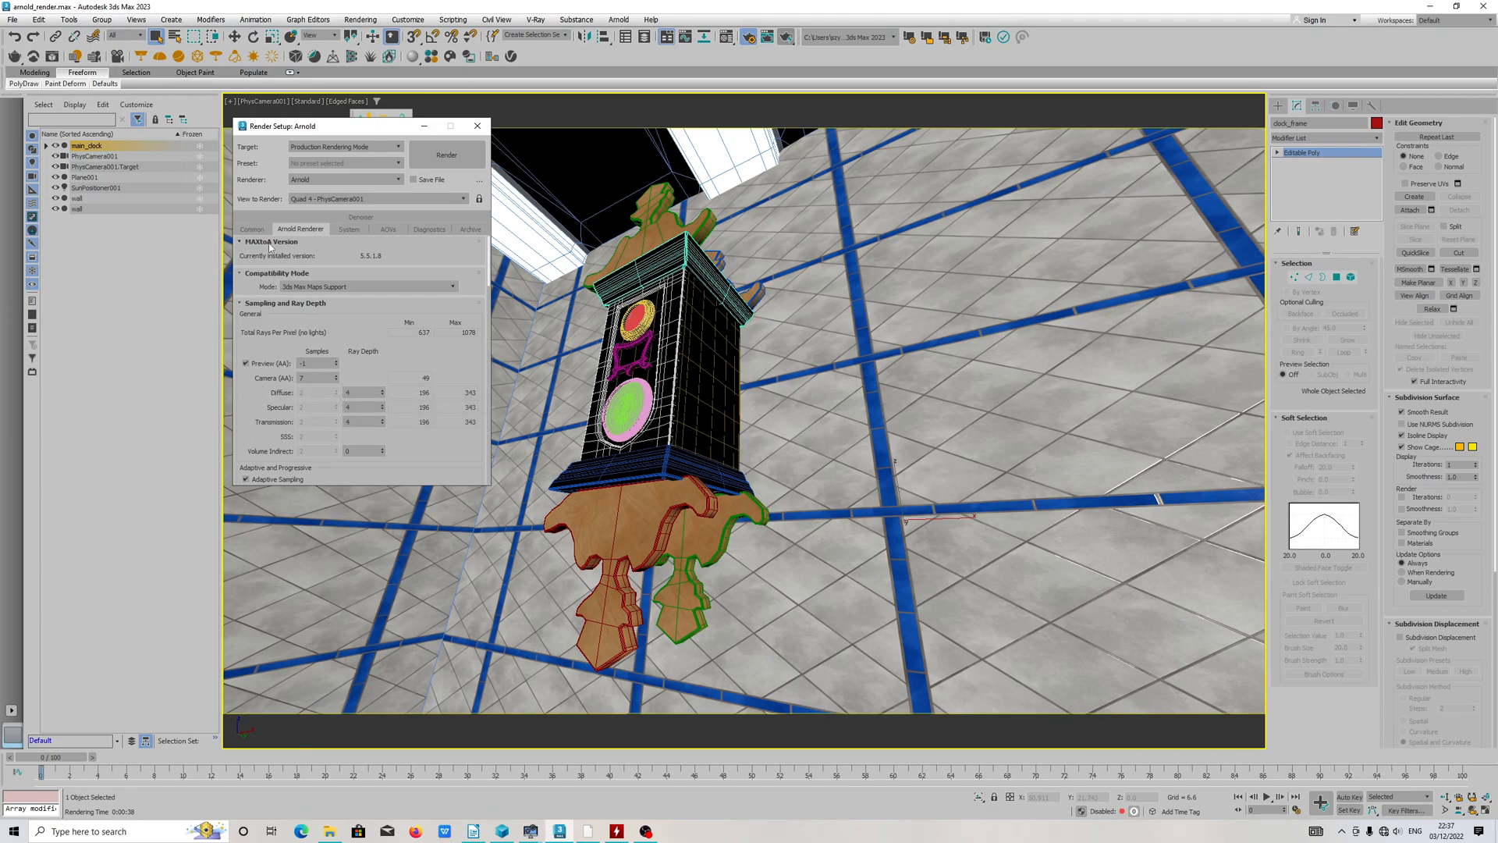
Step: Look over the AOV settings and the render device choices in the Arnold system settings
left_click(388, 229)
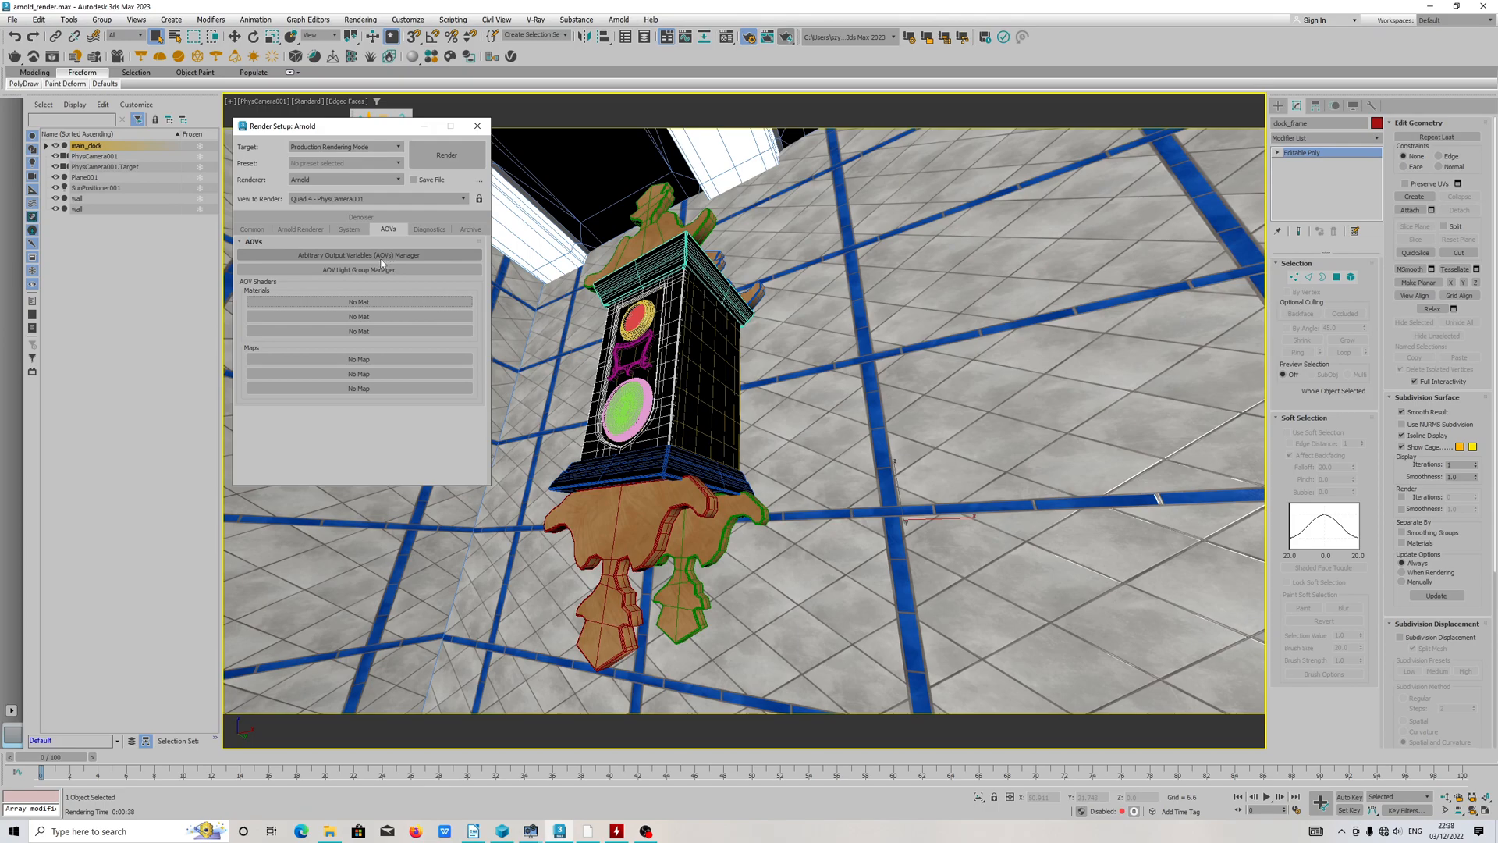
left_click(350, 230)
scroll(322, 351, "down", 4)
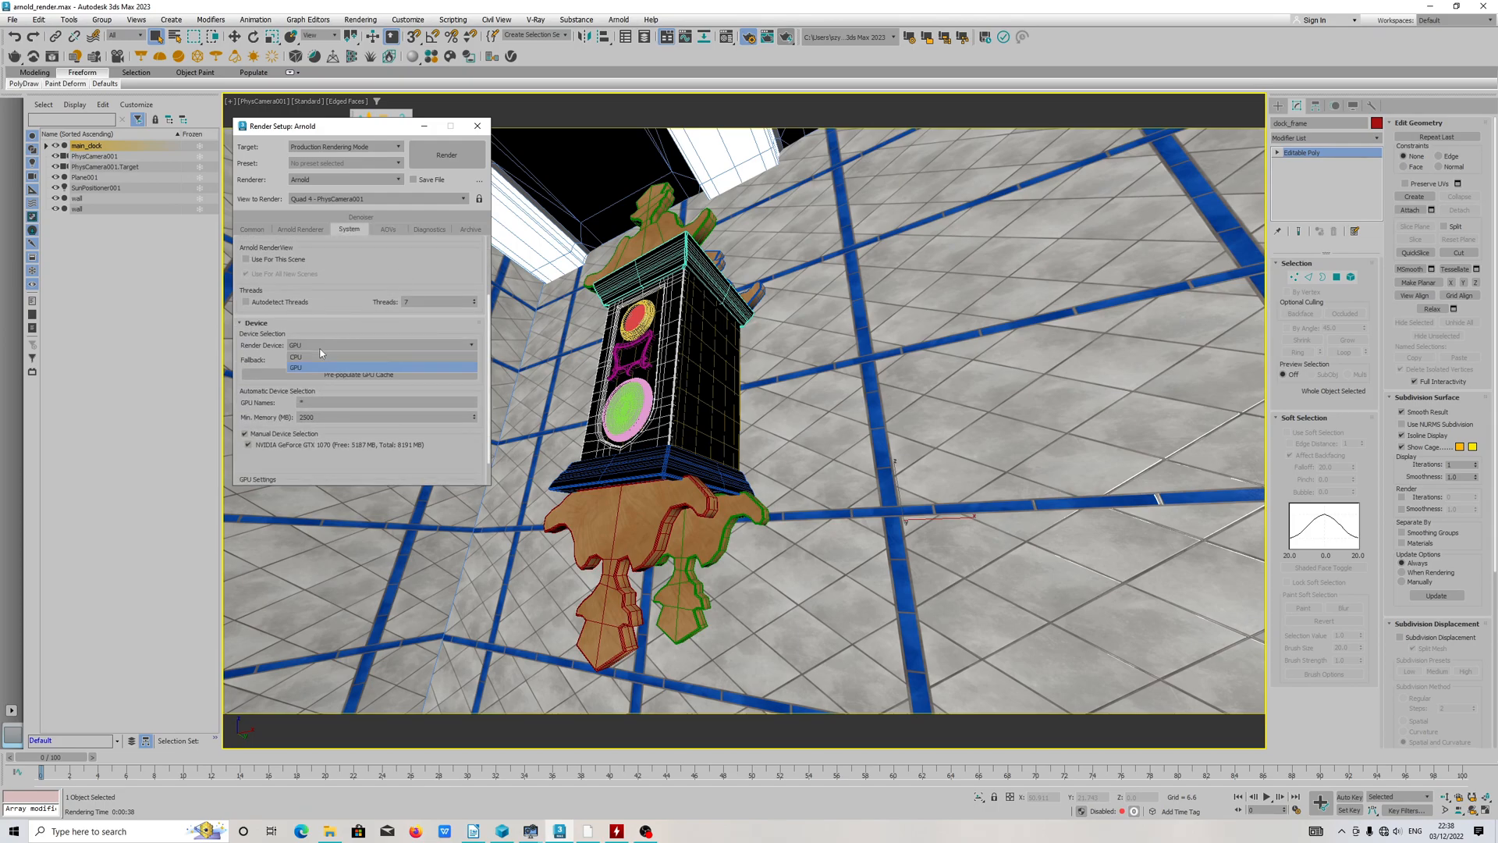
Step: Review the common render parameters, from output size and options through render output to the renderer assignment
left_click(252, 229)
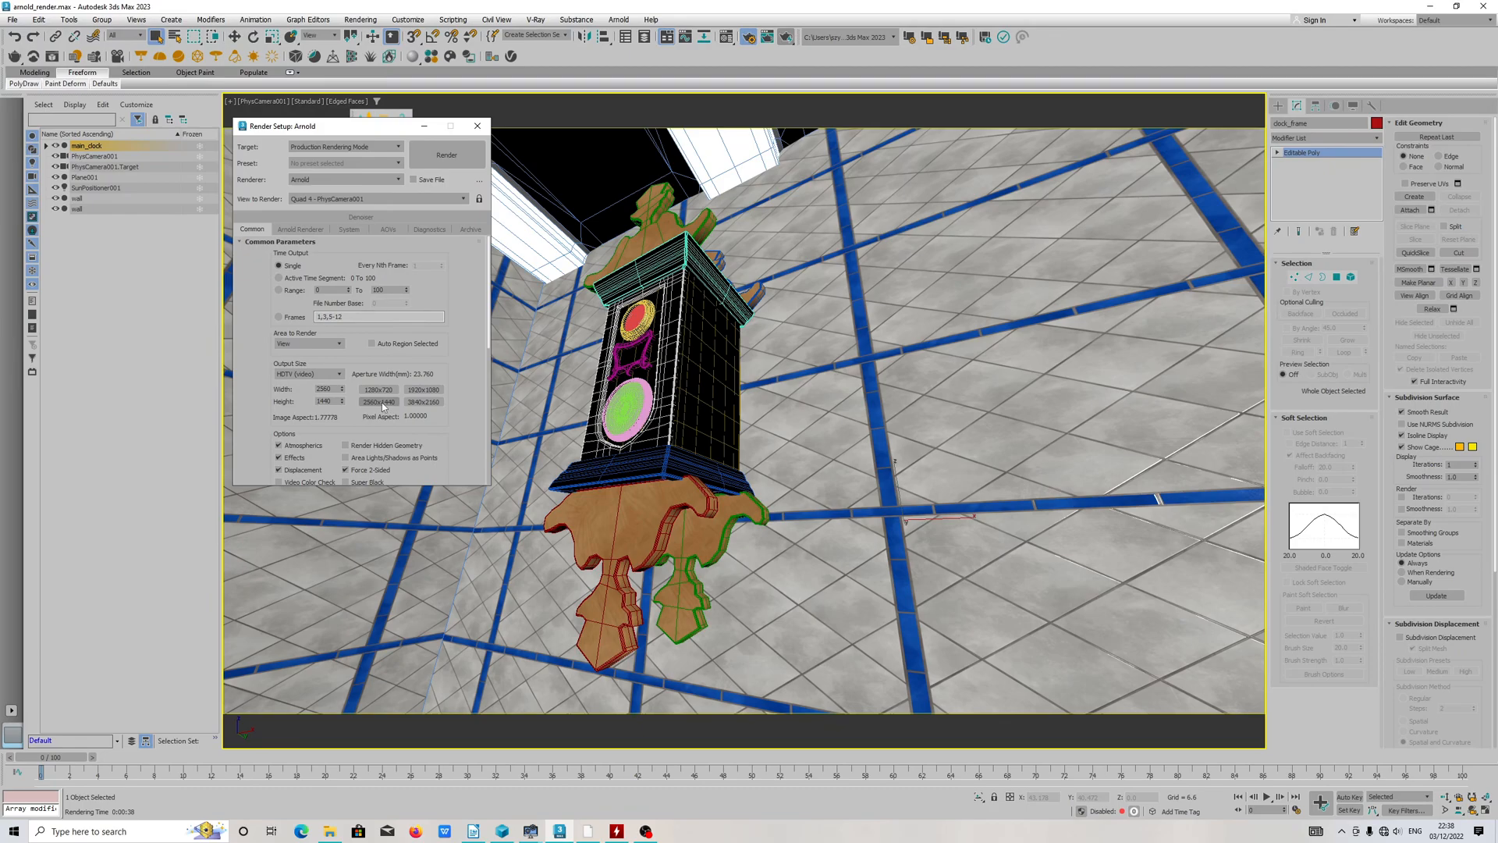
scroll(448, 365, "down", 2)
left_click_drag(448, 364, 449, 413)
left_click_drag(443, 367, 444, 258)
scroll(302, 478, "down", 5)
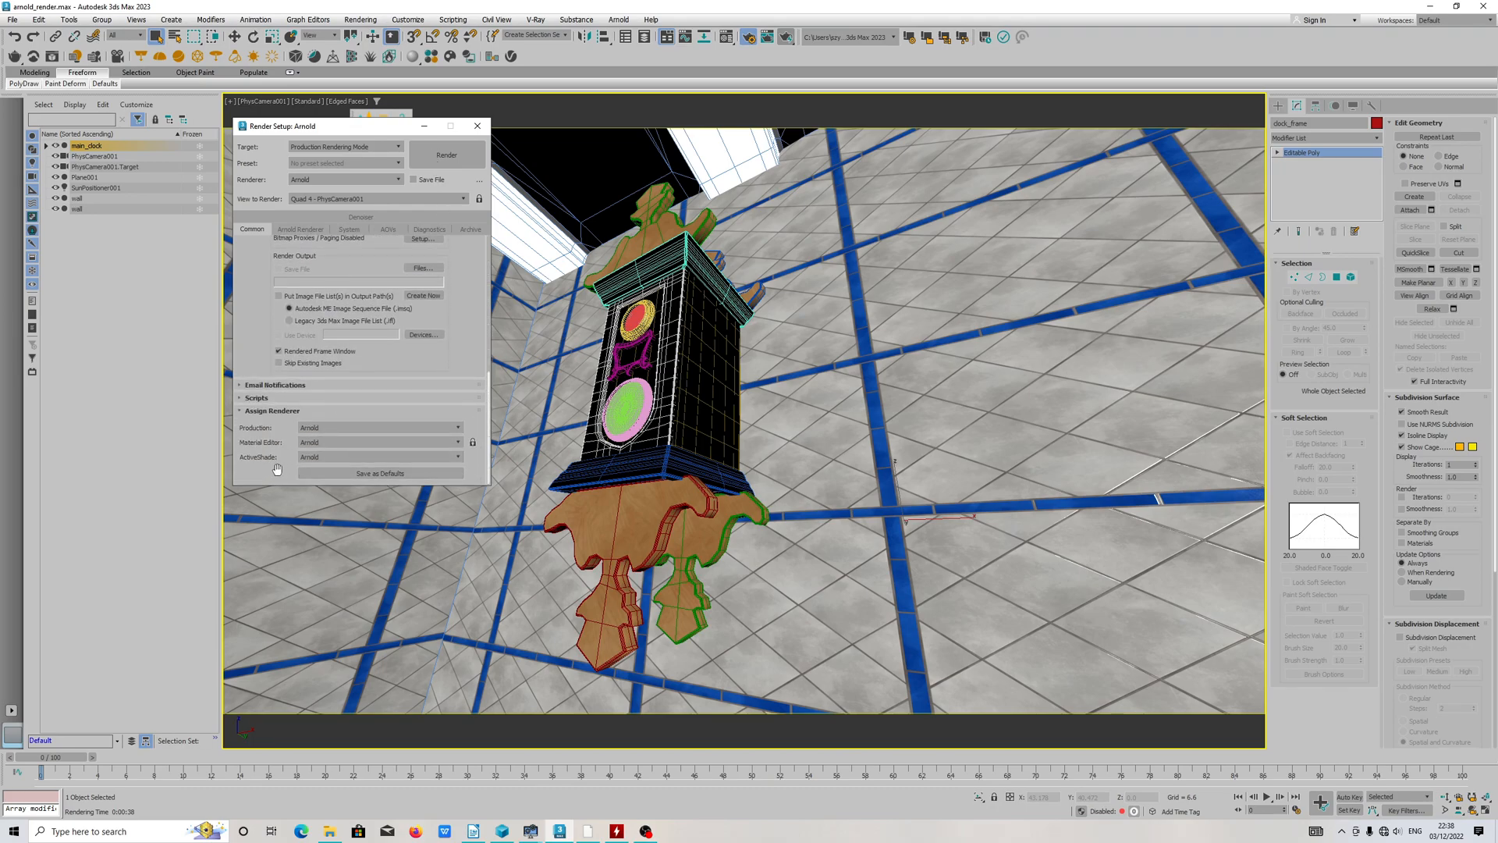
Step: Collapse and reopen the Assign Renderer settings and save the Arnold assignments as defaults
left_click(239, 412)
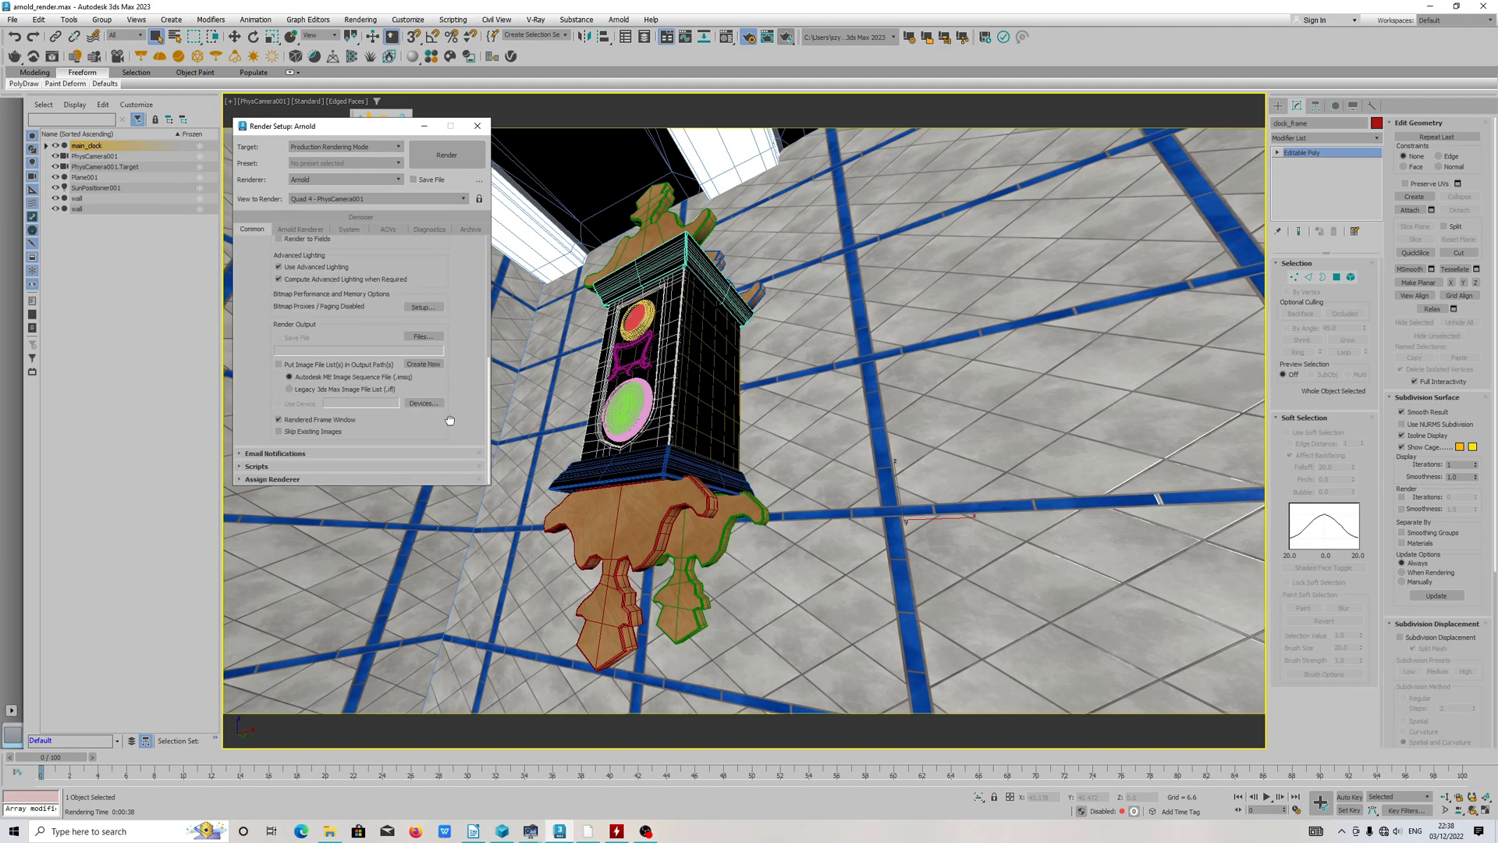
left_click(259, 480)
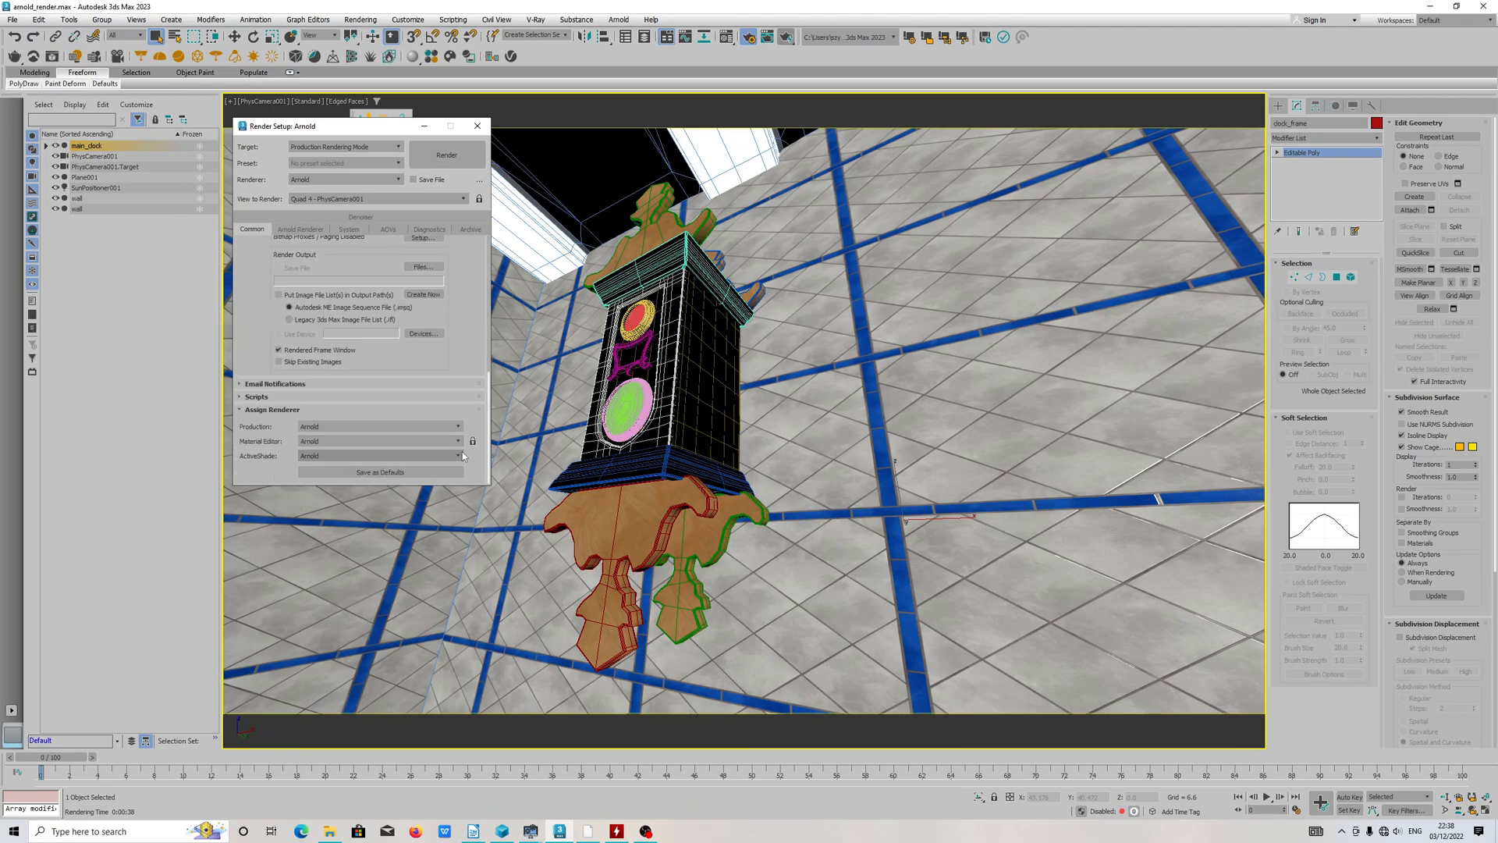
left_click(415, 476)
left_click(384, 327)
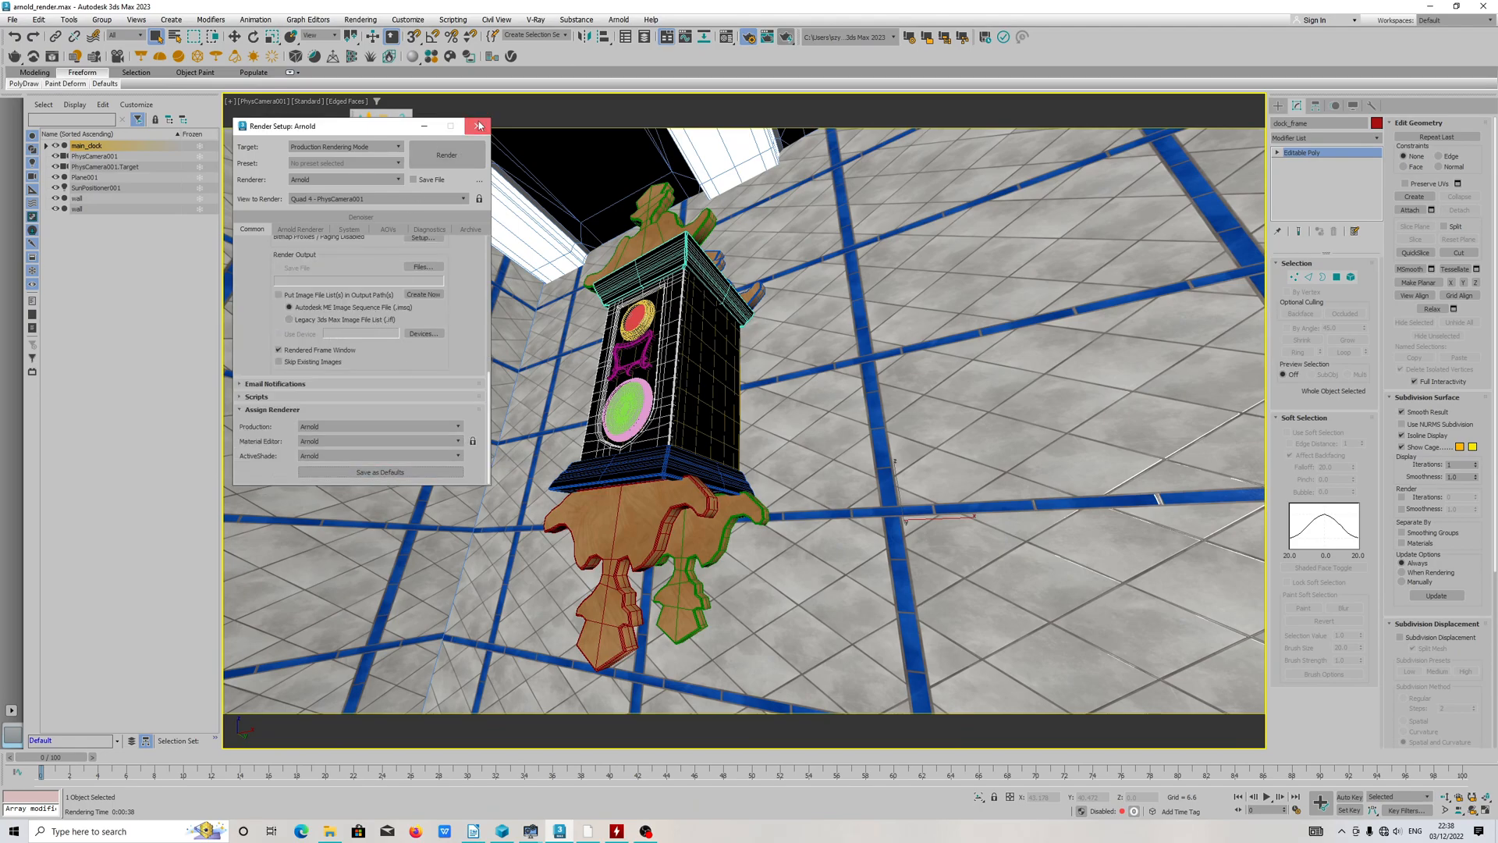
Step: Keep the Arnold compatibility mode on 3ds Max Maps Support and close the render setup
left_click(326, 230)
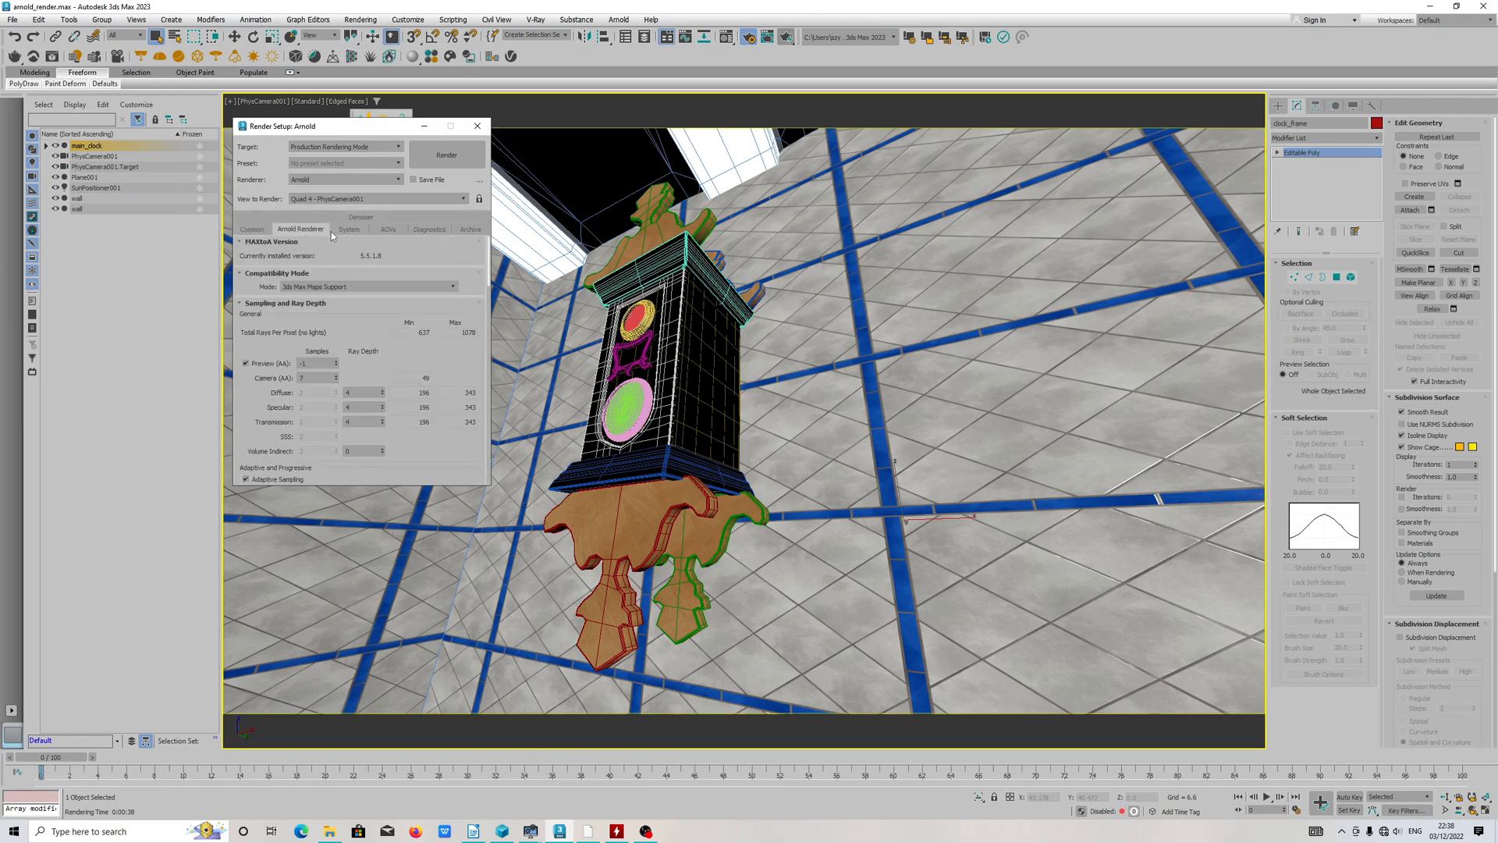
left_click(319, 287)
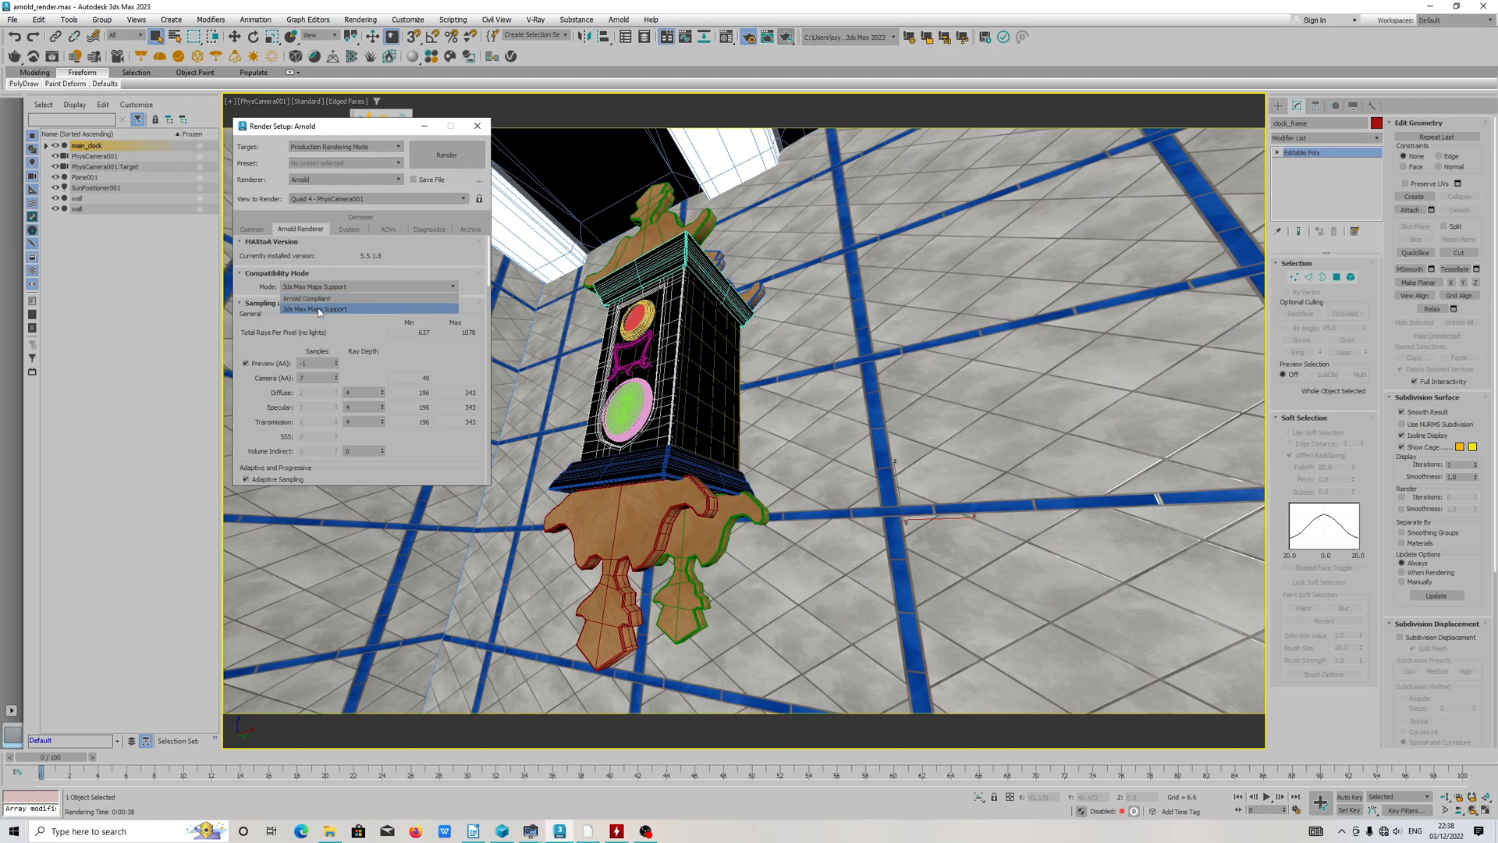
left_click(318, 309)
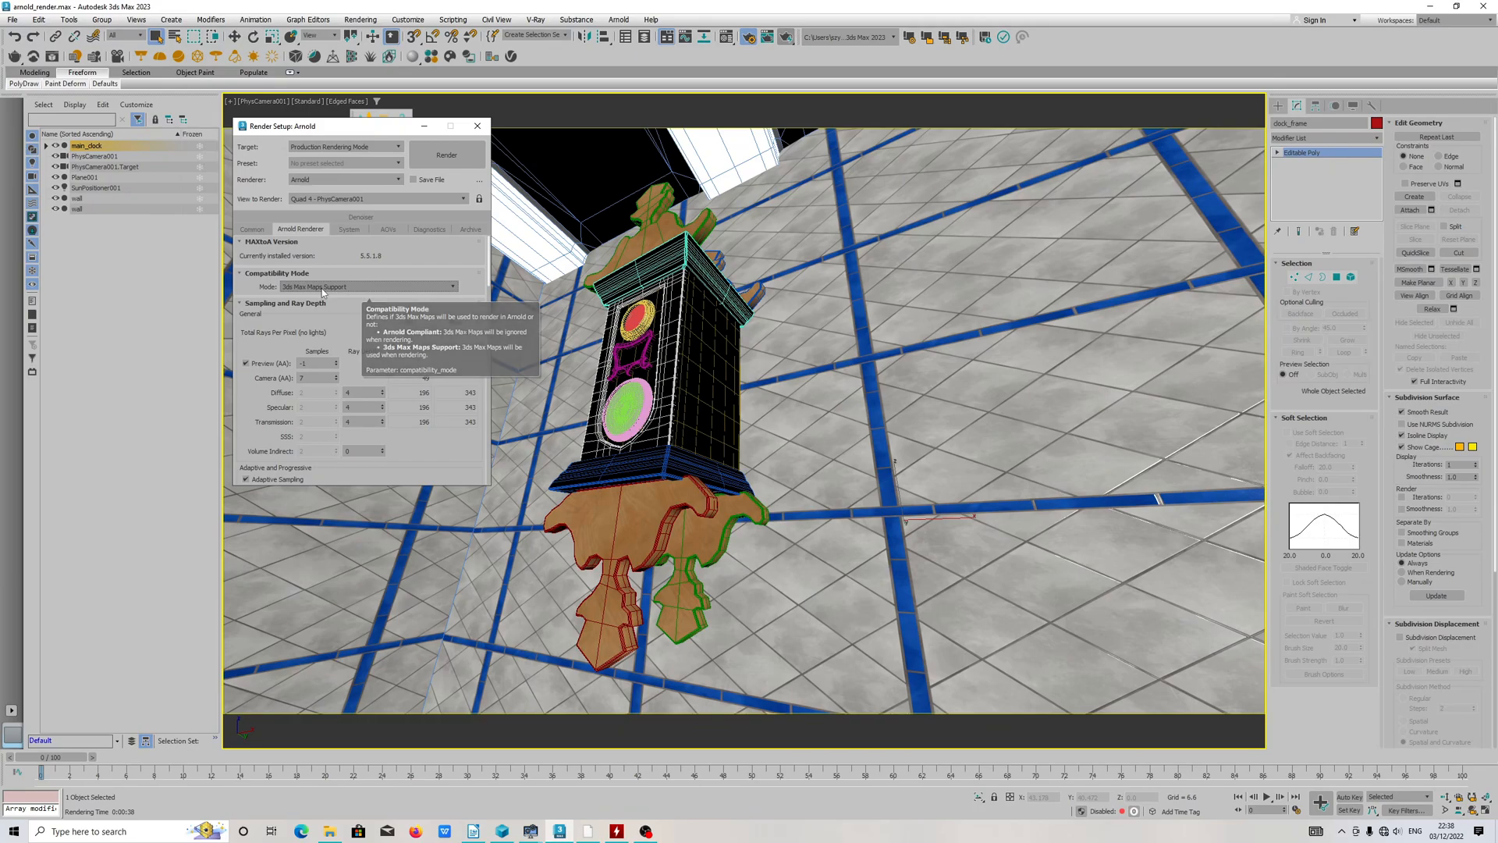
left_click(477, 127)
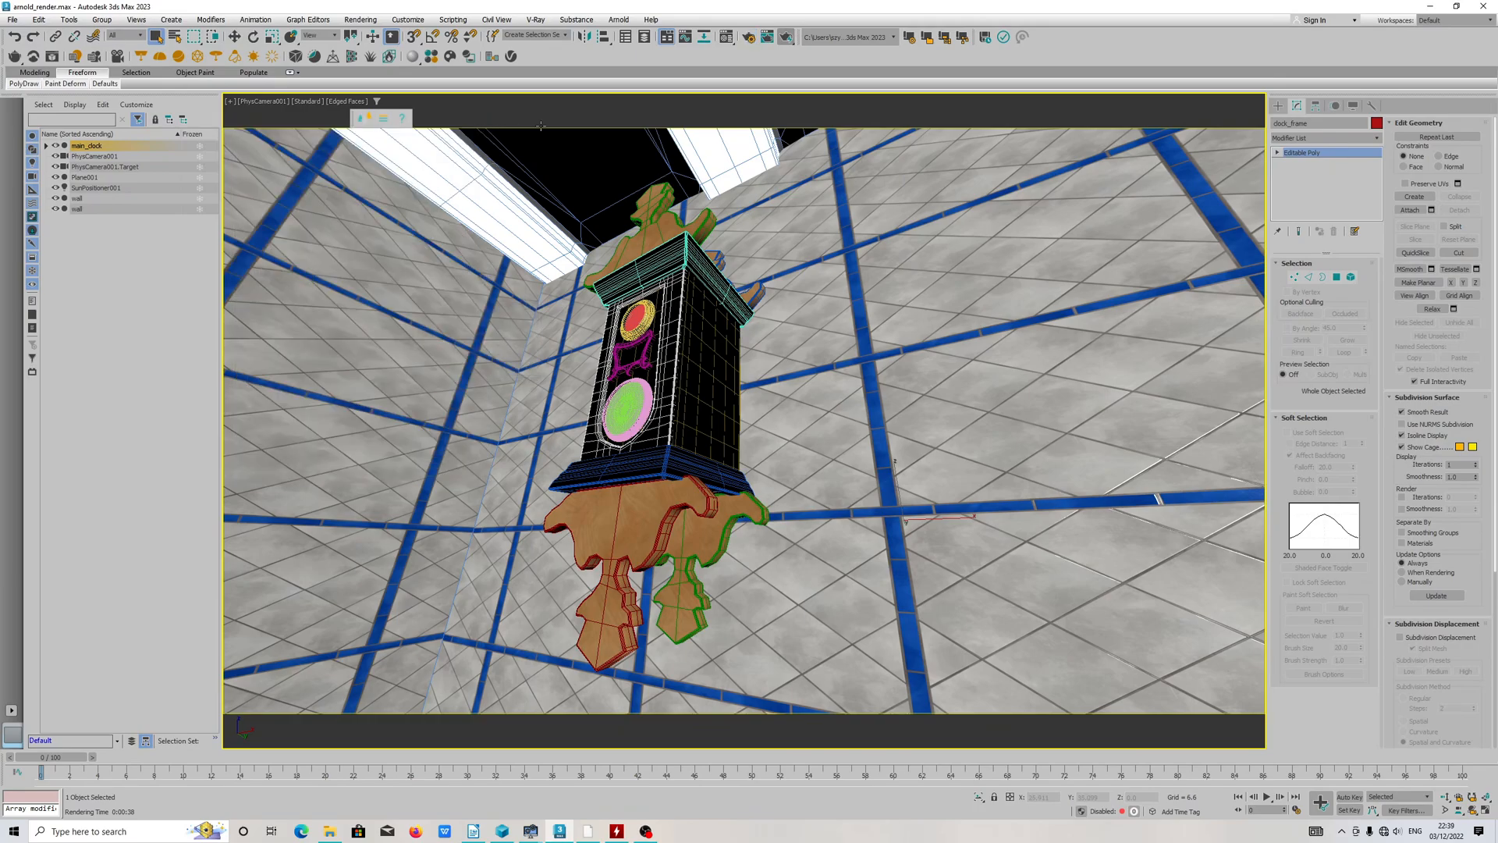
Step: Glance at the Material Editor, close it and orbit the physical camera to a steeper view of the clock from below
left_click(726, 37)
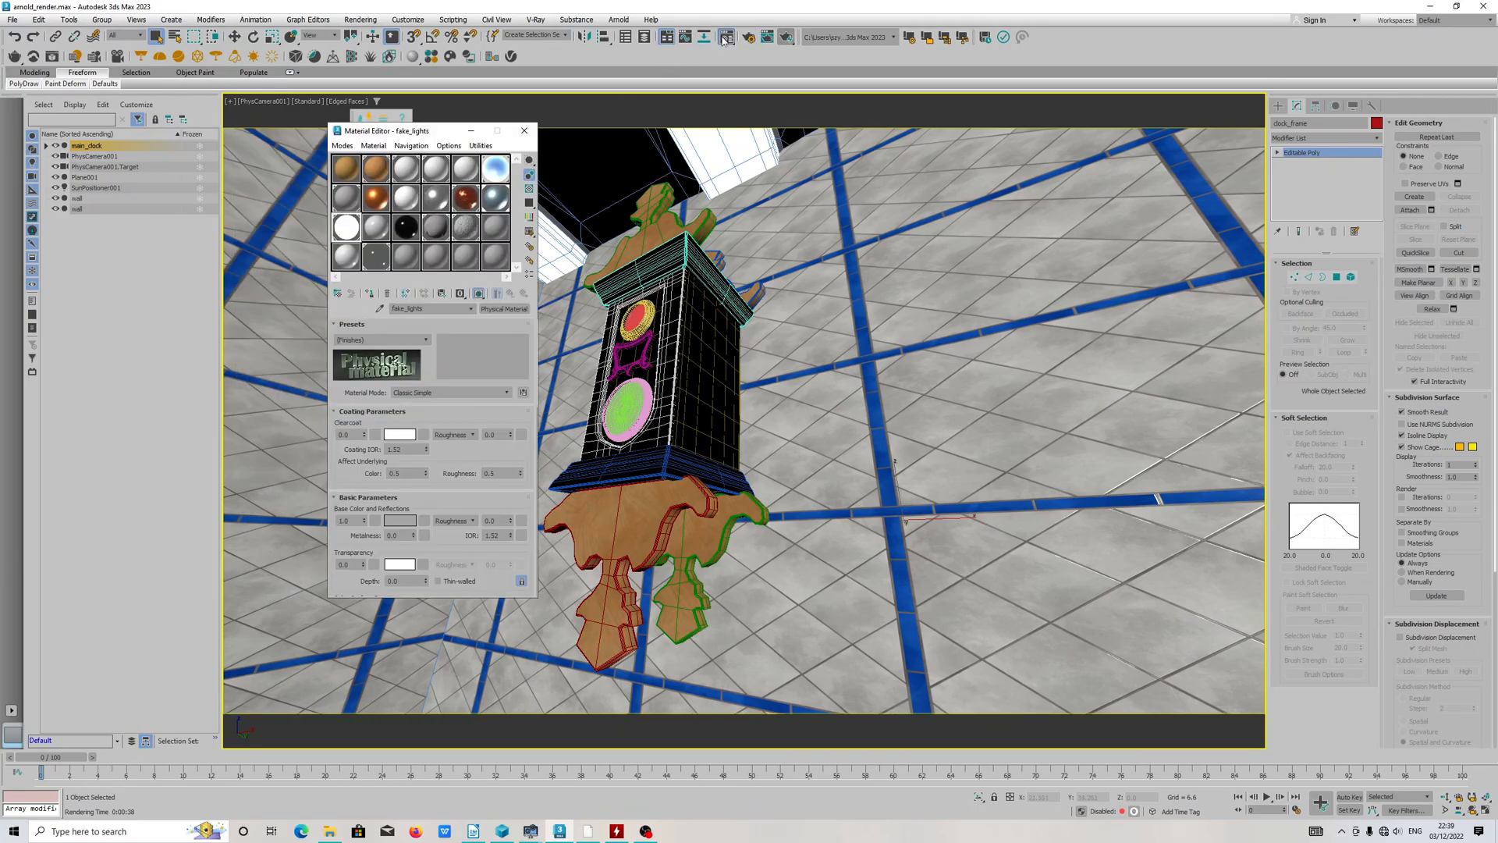
left_click(523, 131)
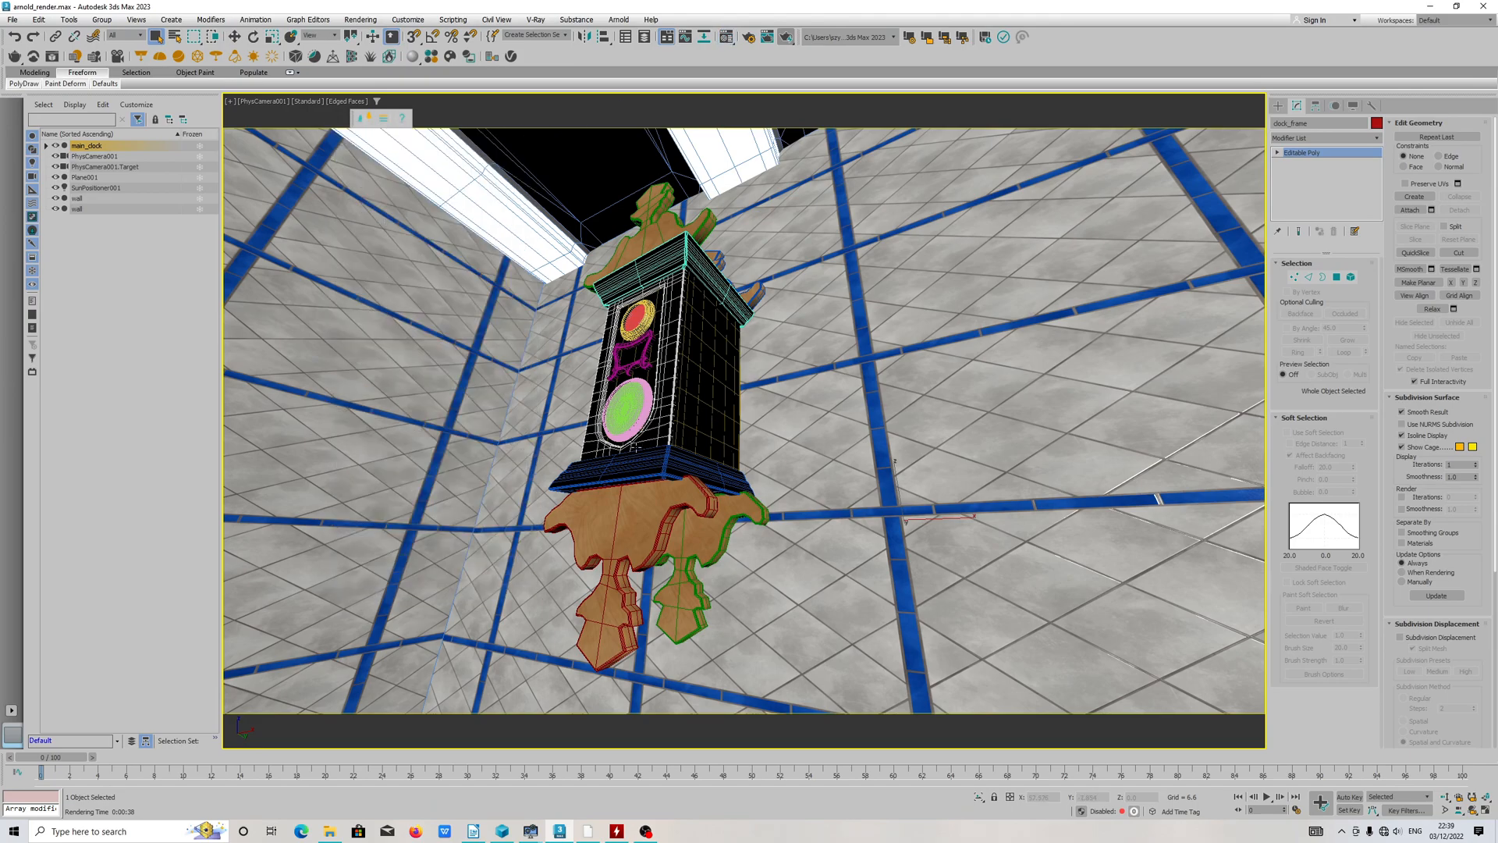
left_click(1472, 810)
left_click_drag(737, 463, 501, 468)
left_click_drag(653, 500, 1116, 331)
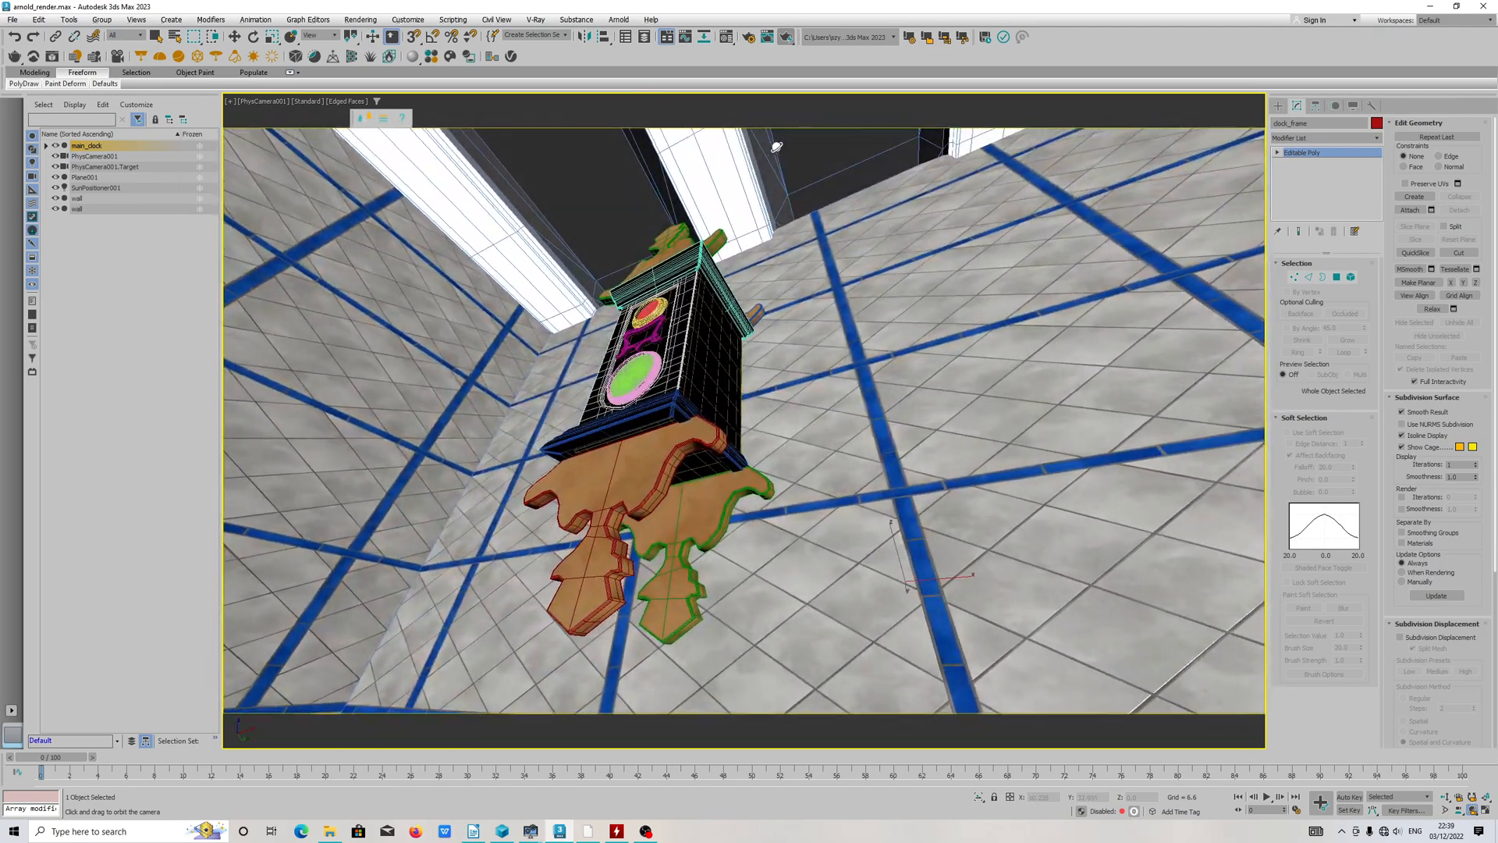
Step: Reopen the render setup, glance at the system settings and return to the Arnold sampling settings
left_click(749, 38)
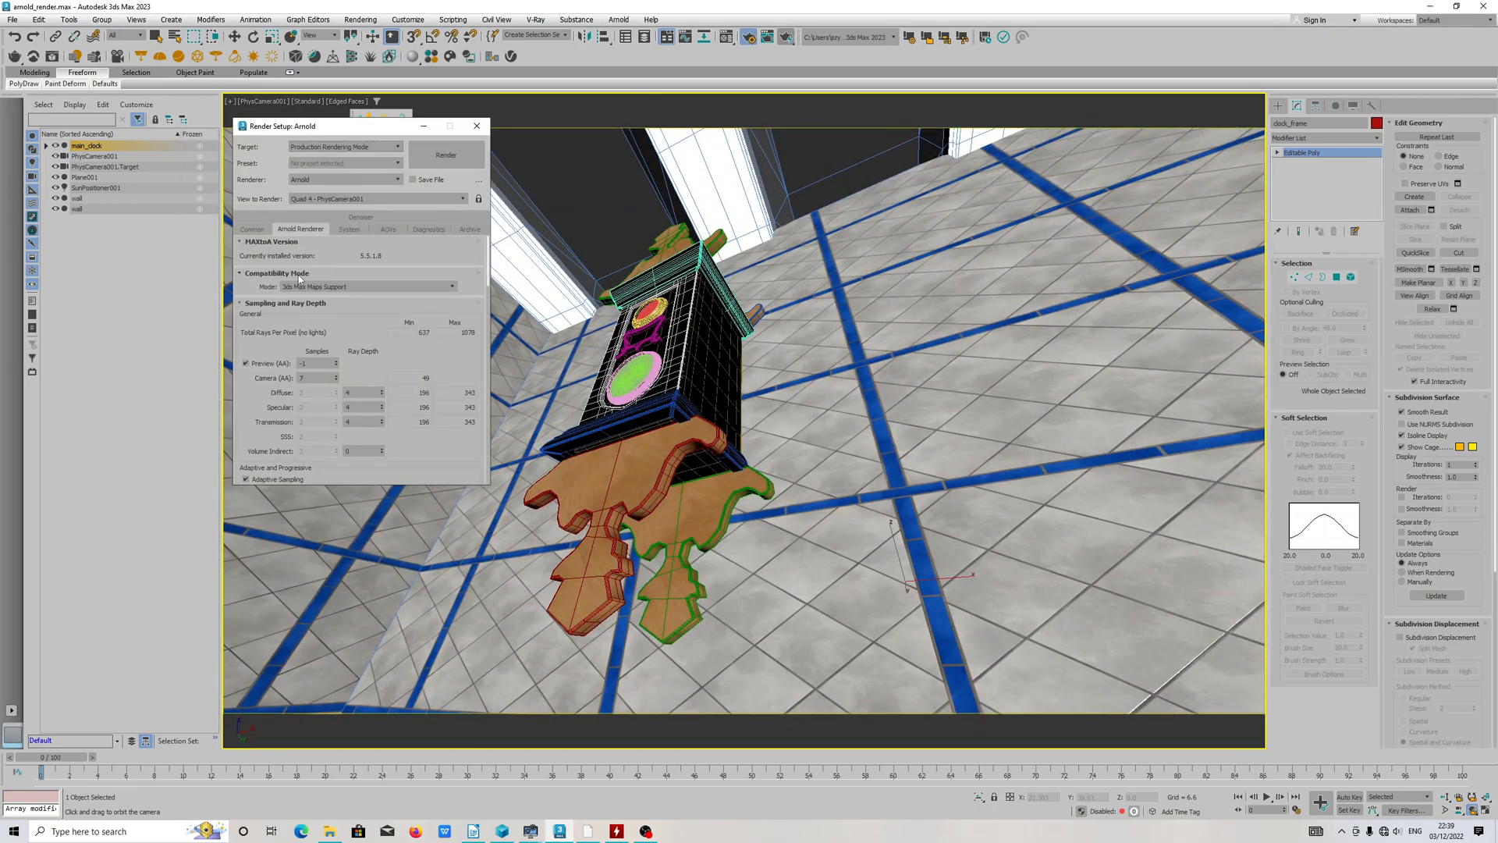
left_click(347, 229)
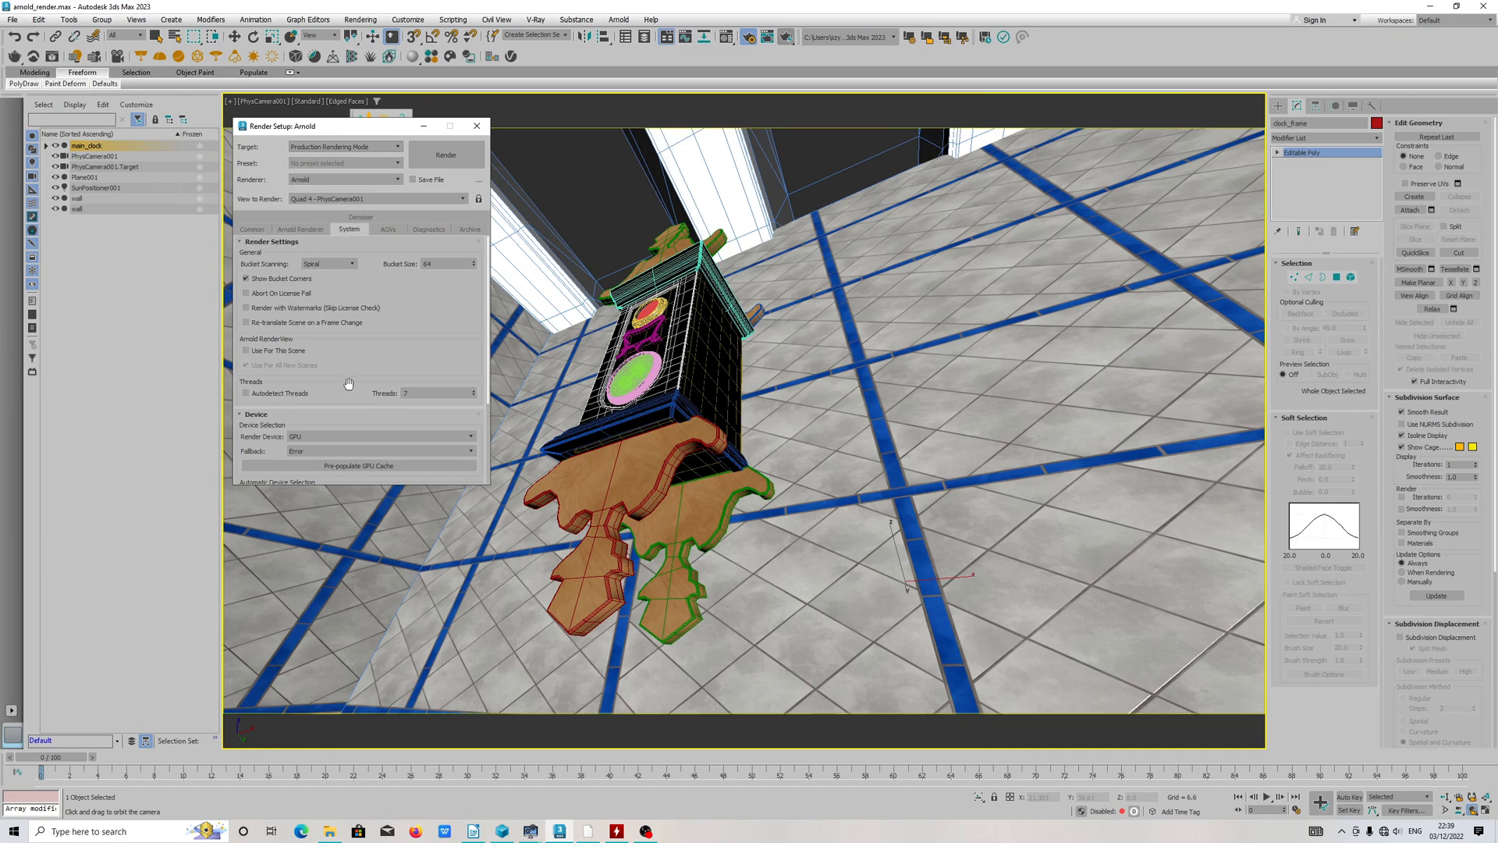
left_click(304, 229)
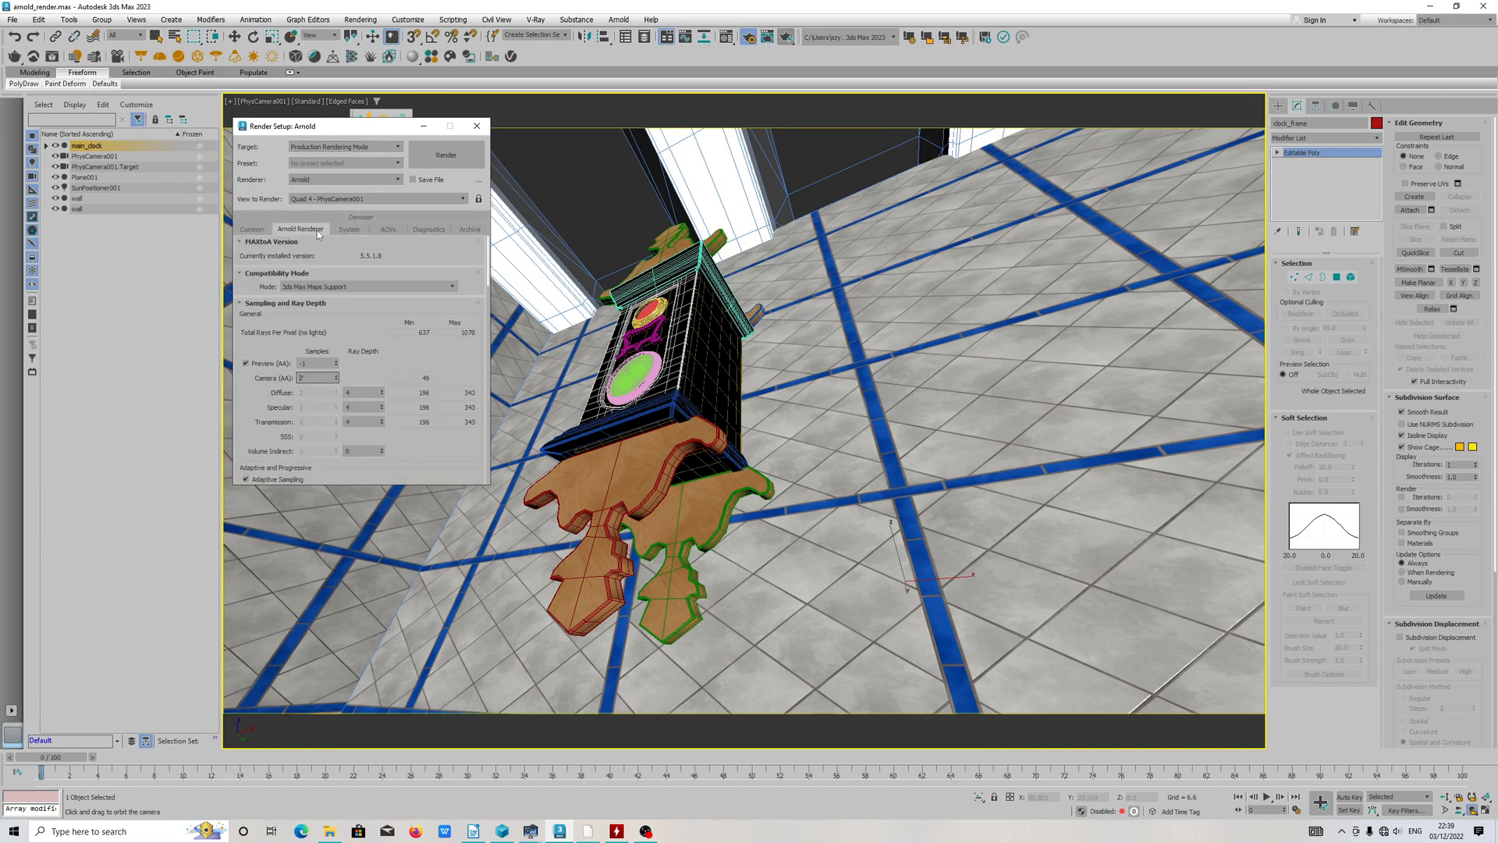
Step: Try a Preview (AA) sample value of 0 and restore it to -1
left_click(336, 366)
left_click(336, 361)
left_click(336, 361)
left_click(377, 364)
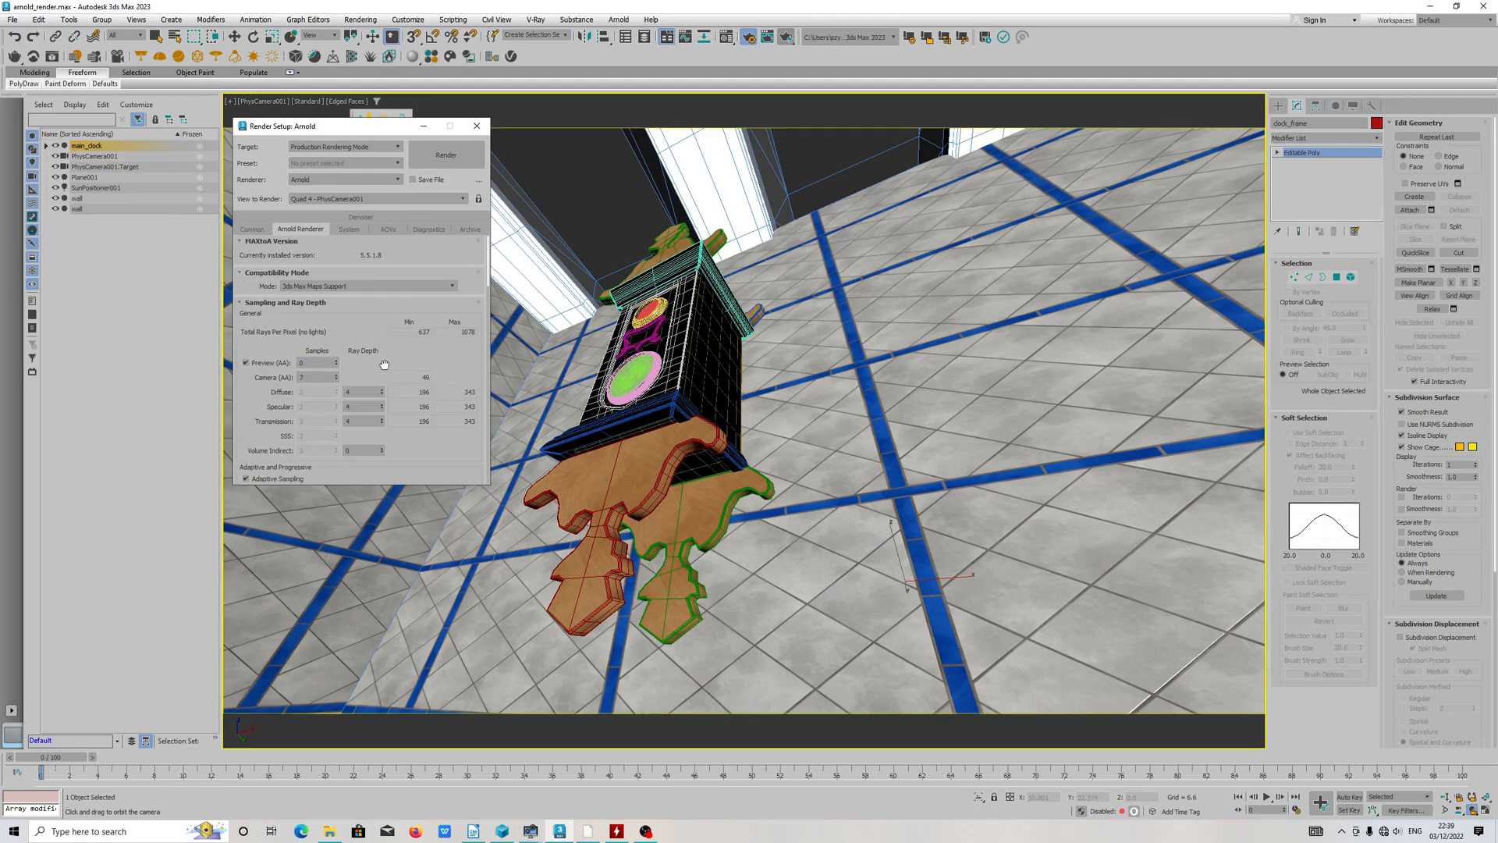
left_click(336, 368)
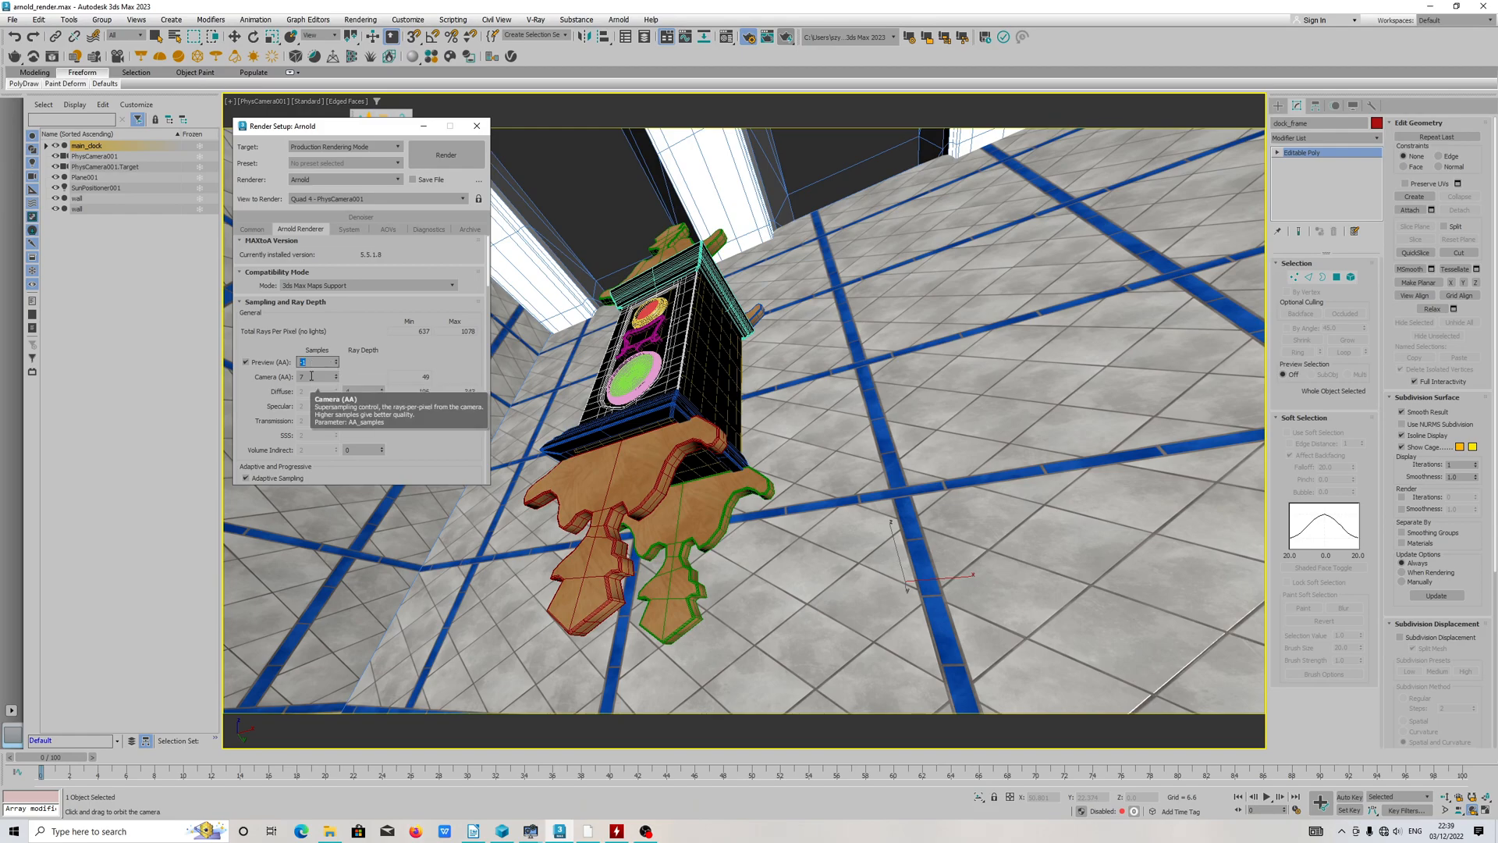
Step: Set the Camera (AA) samples to 8
left_click(311, 376)
left_click(336, 373)
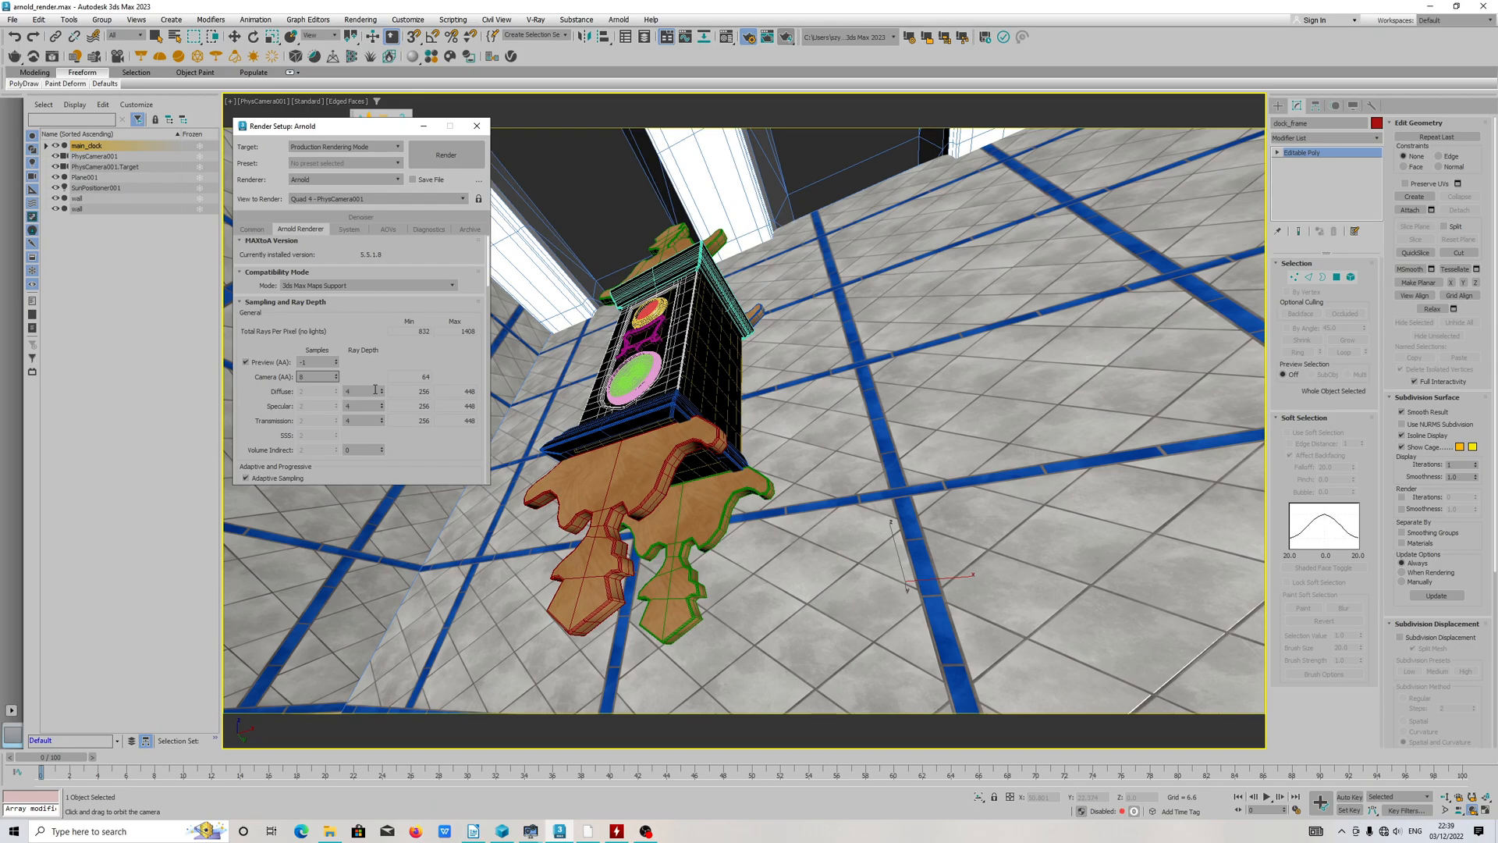
left_click(344, 376)
left_click(314, 380)
Step: Go to the imagers list in the Arnold renderer settings and select Denoiser Oidn 02
scroll(439, 408, "down", 10)
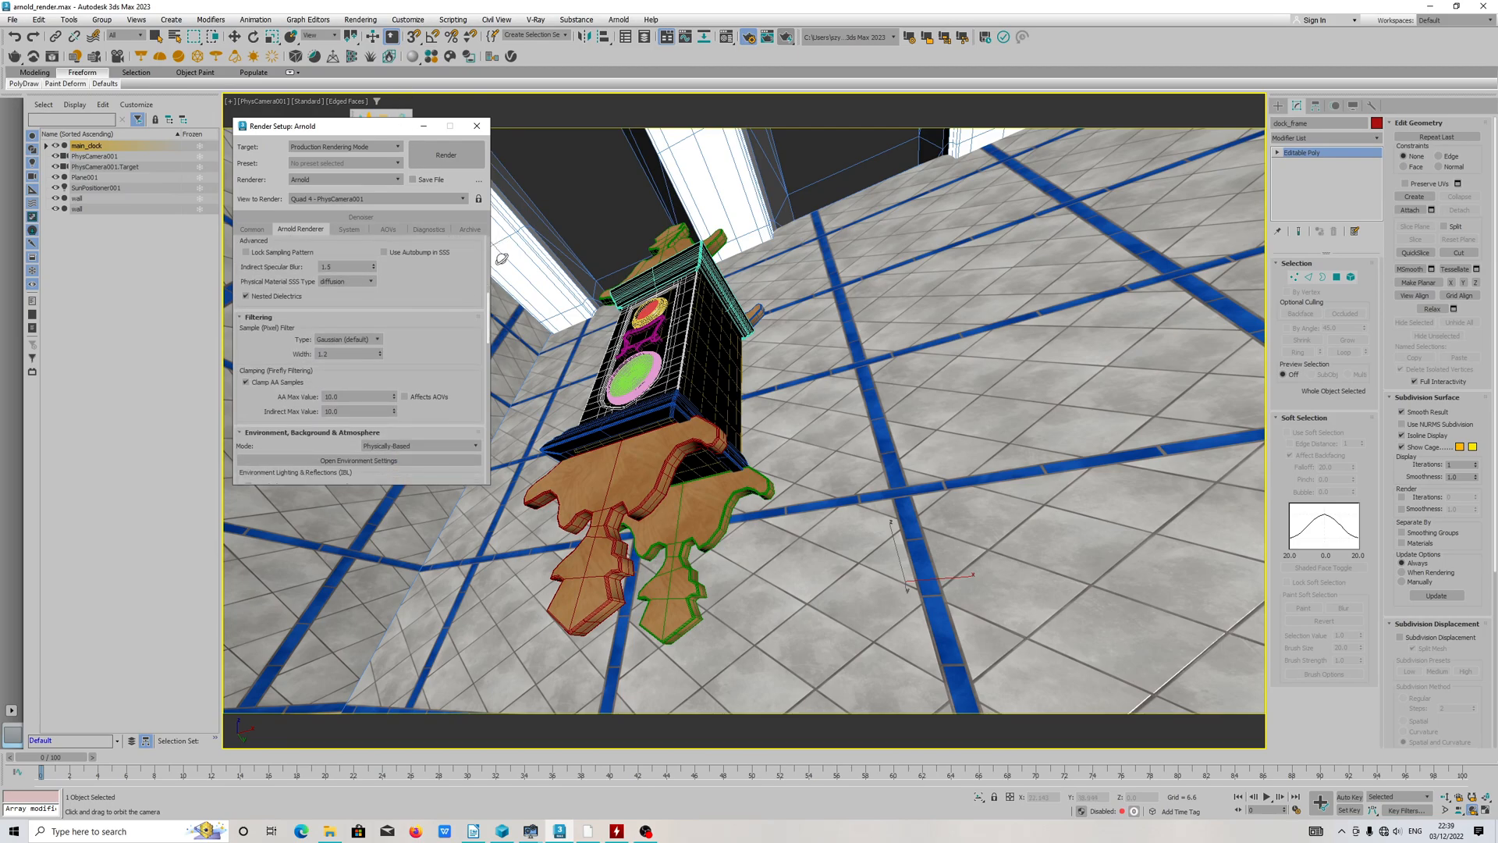
scroll(312, 413, "down", 5)
left_click(274, 375)
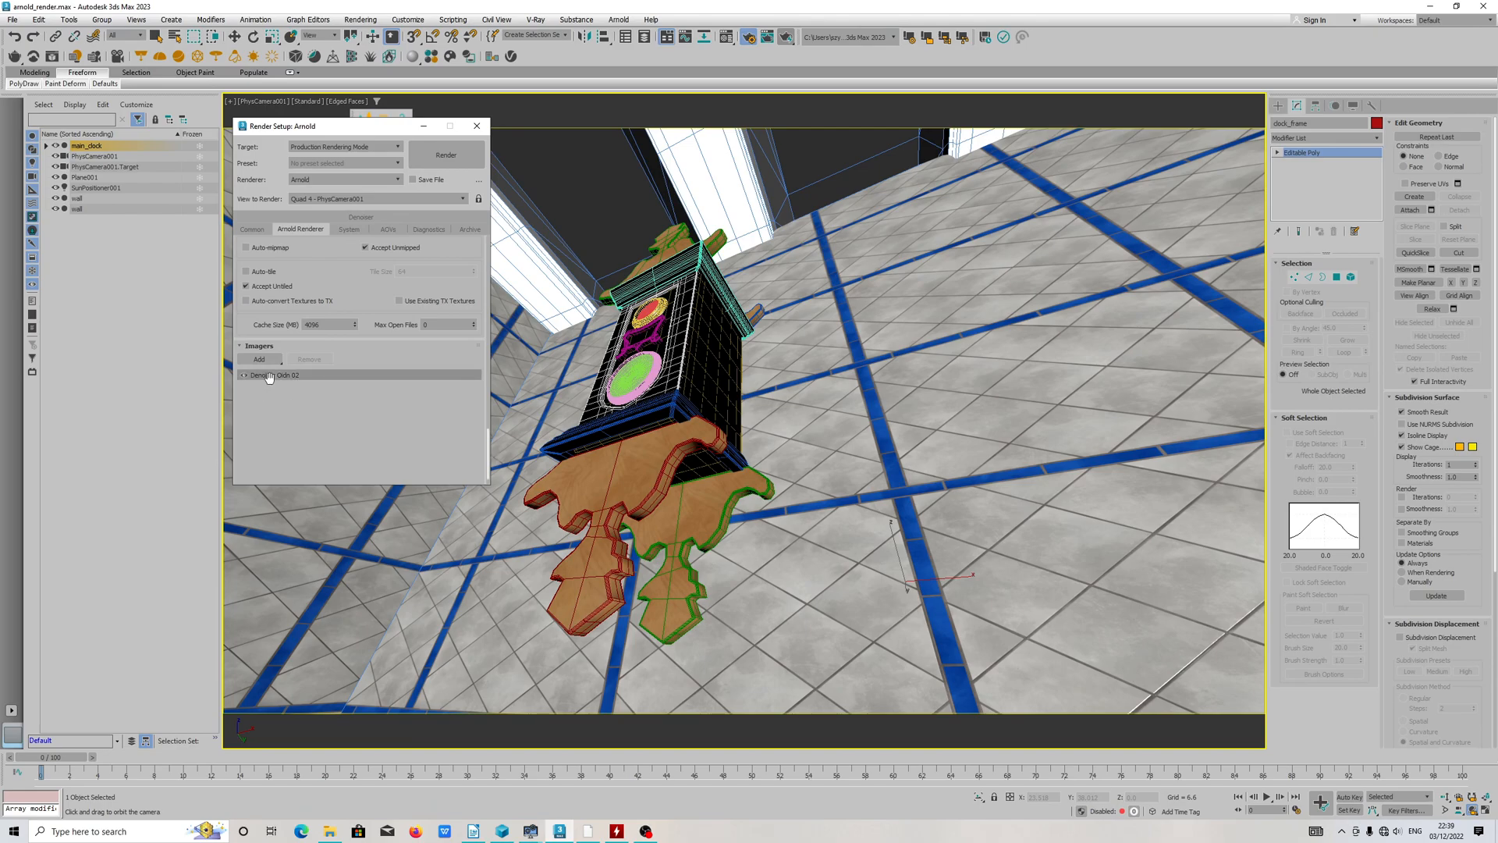
Step: Go to the Arnold system settings and inspect the Render Device options in the Device section
left_click(349, 230)
scroll(418, 351, "down", 5)
left_click(326, 327)
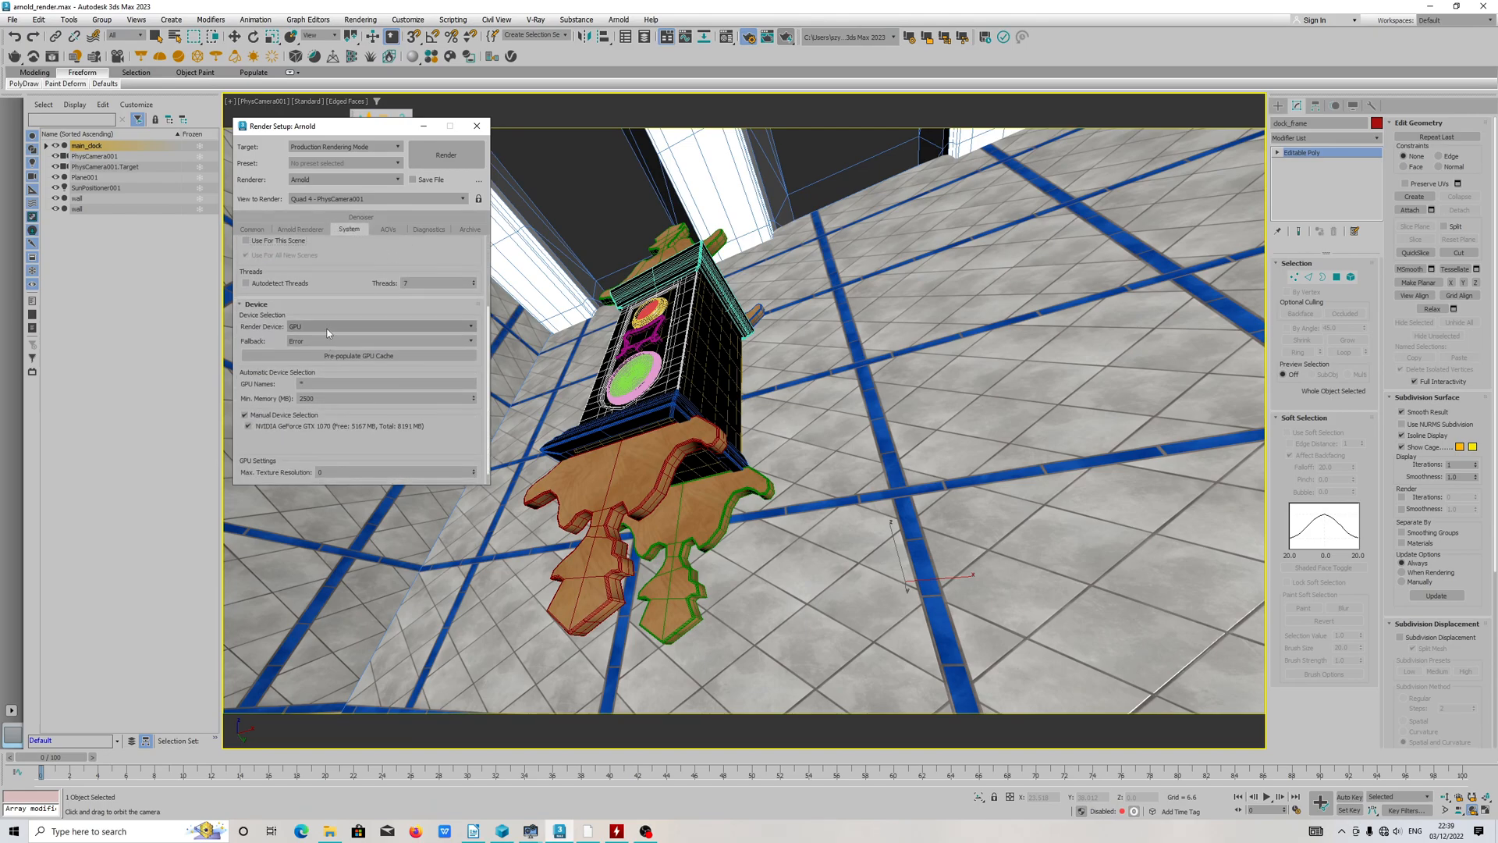
left_click(313, 328)
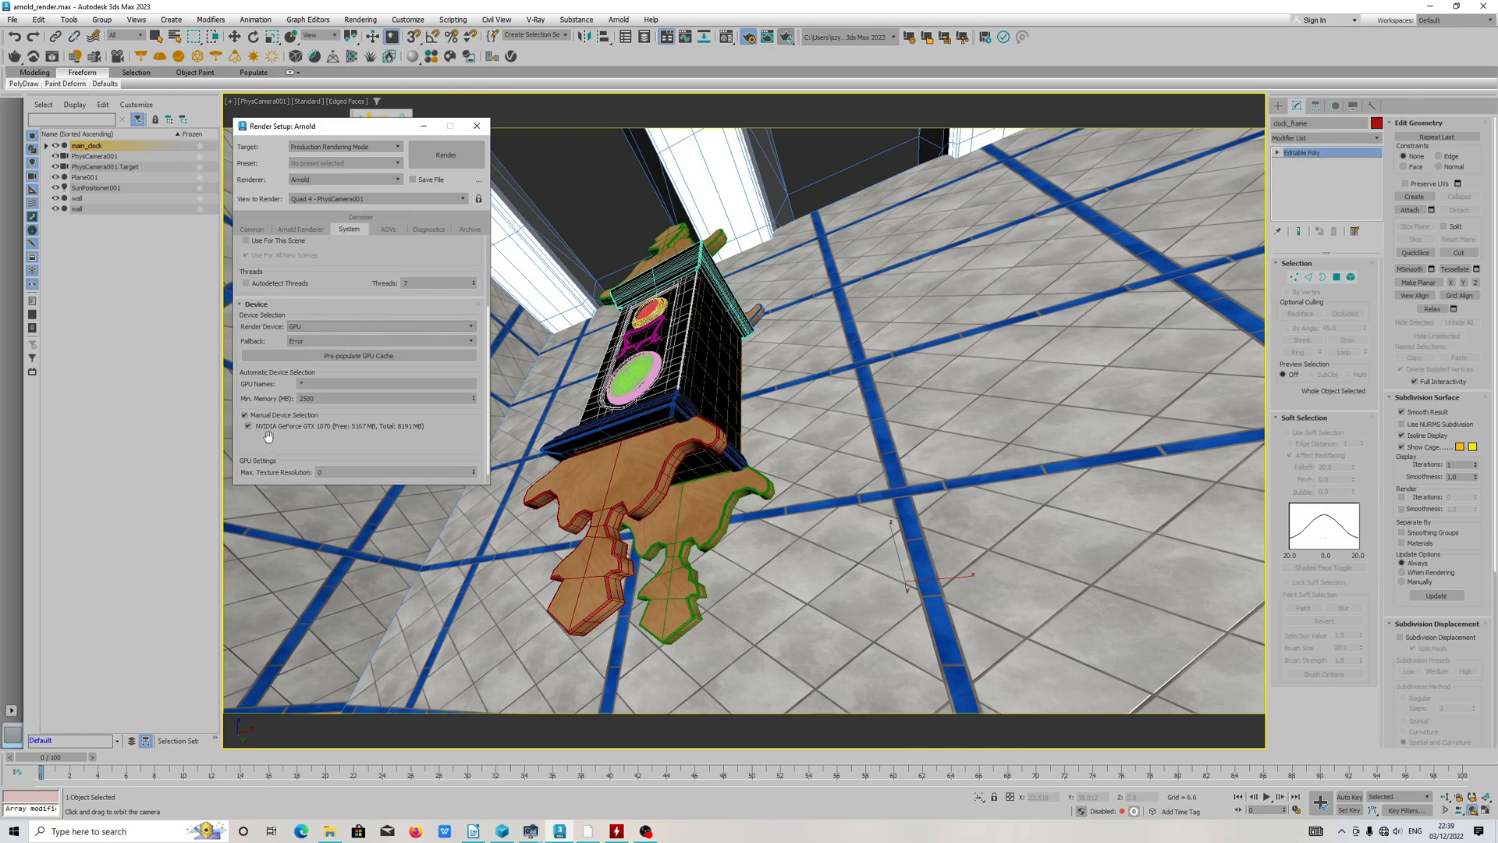
Step: Toggle Manual Device Selection off and back on for the render device
left_click(245, 415)
left_click(245, 414)
left_click(244, 414)
left_click(244, 414)
Step: Switch to File Explorer, open the 3ds max 2023 render presets folder on drive E and sort its files by modification date
left_click(330, 831)
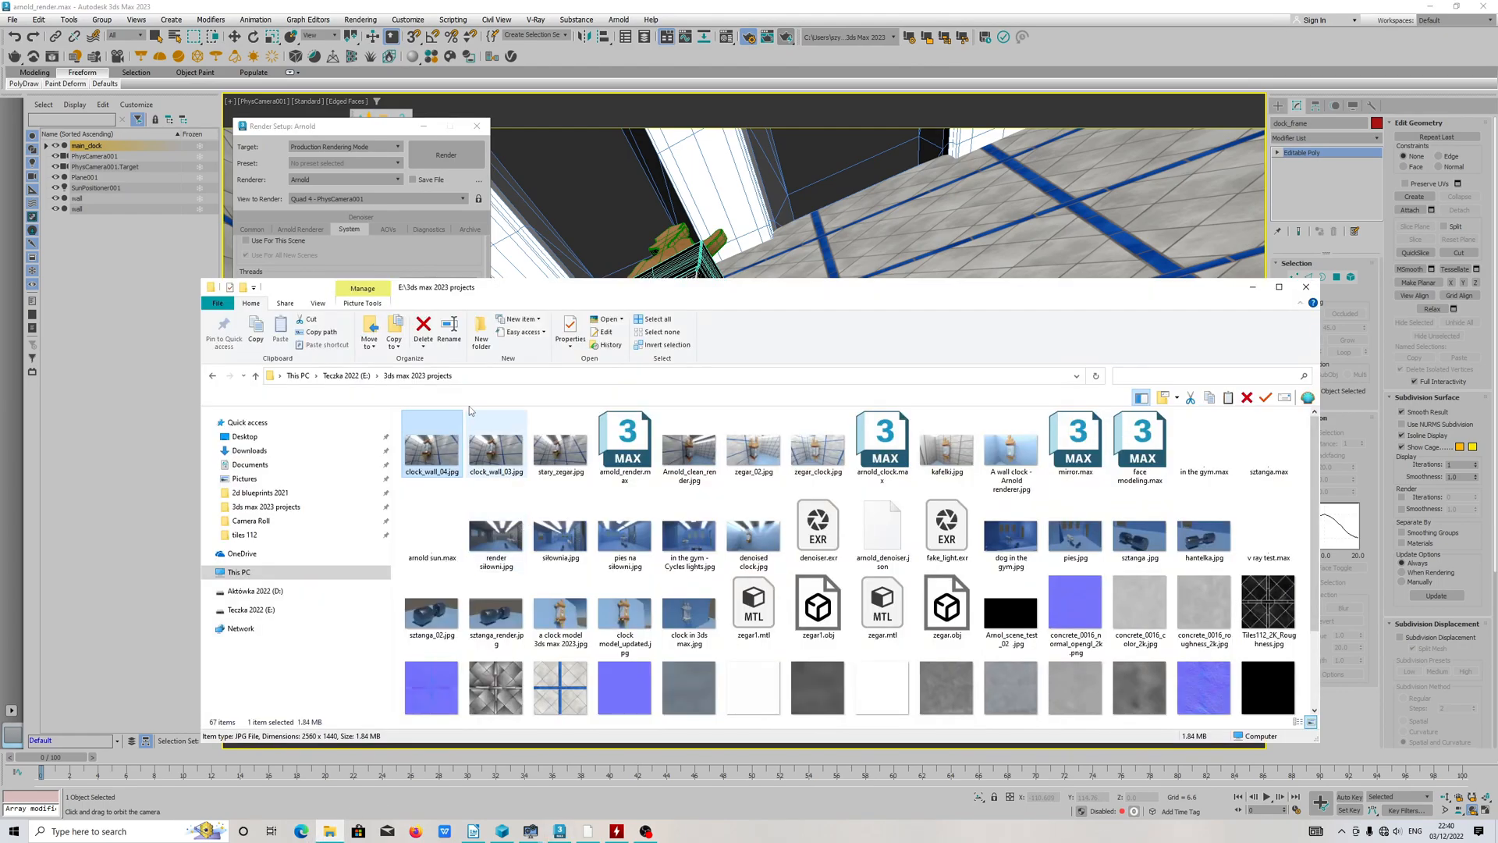
left_click(347, 375)
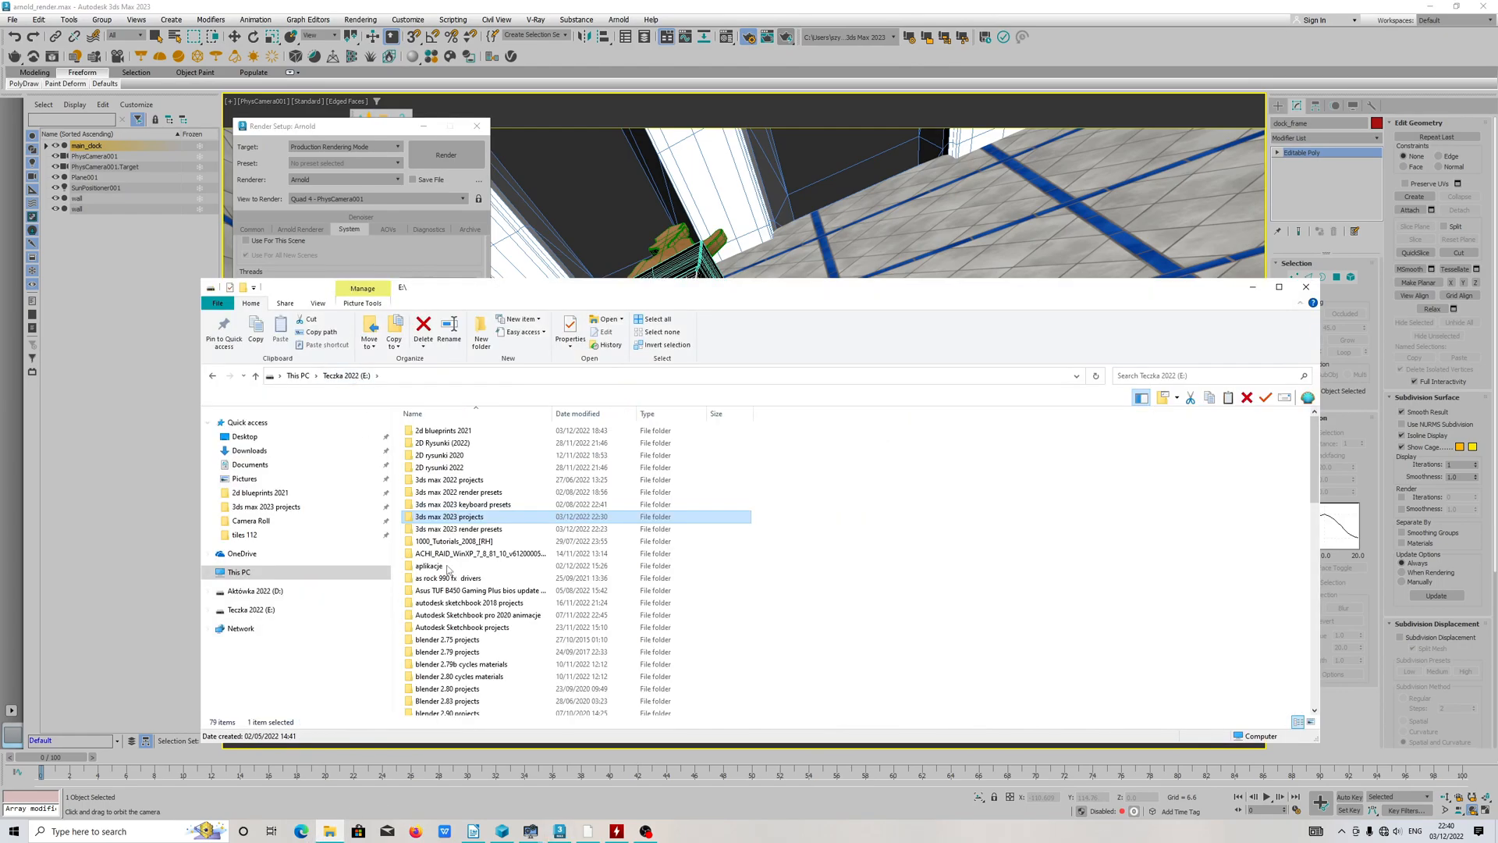
double_click(500, 529)
left_click(587, 415)
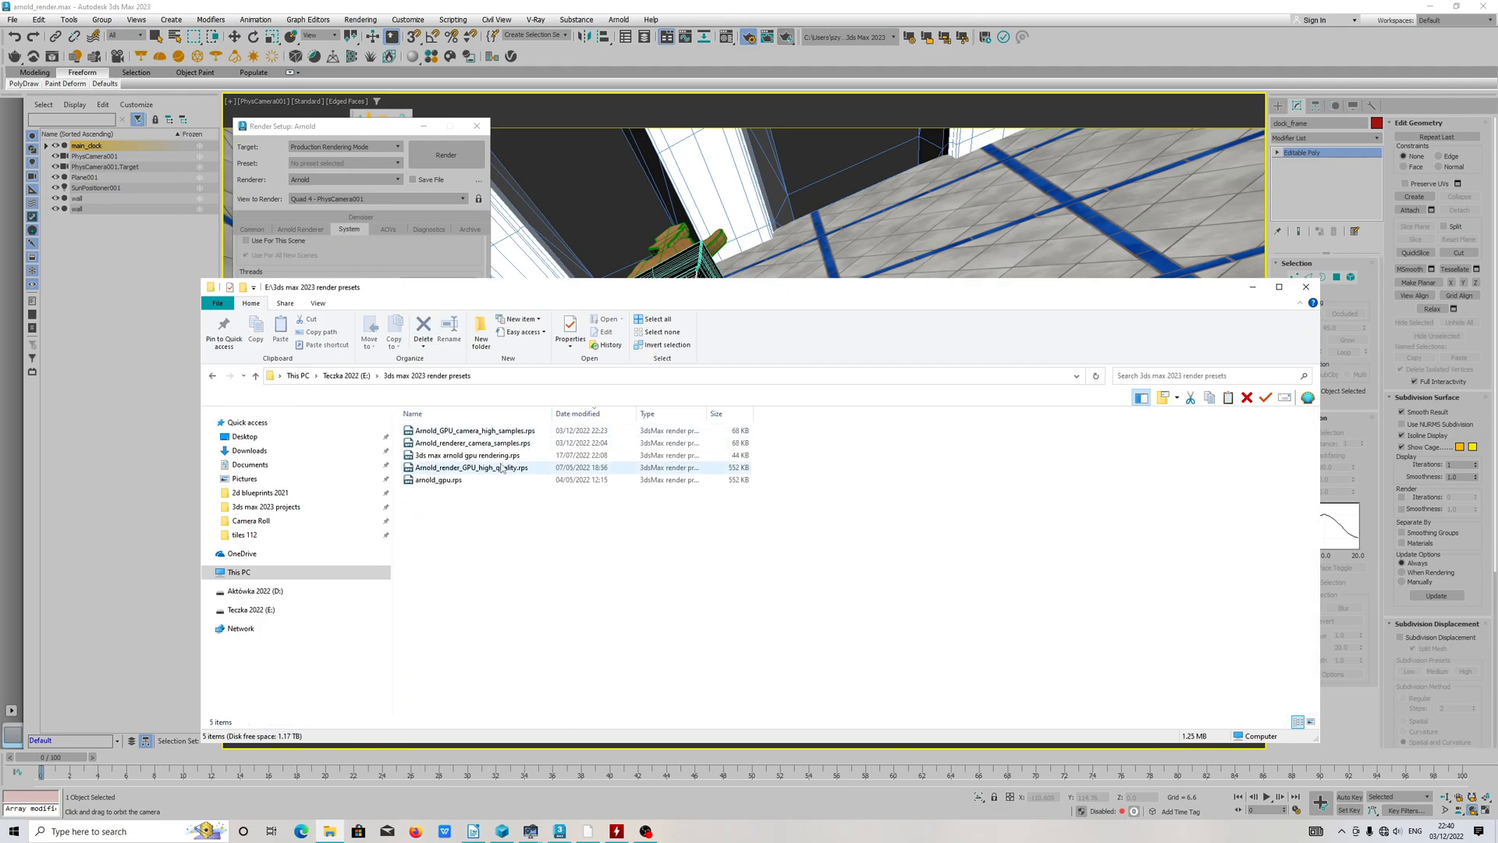
Step: Save the current Arnold render settings as a render preset named Arnold_High_Quality_Clean_render in the 3ds max 2023 render presets folder
left_click(333, 164)
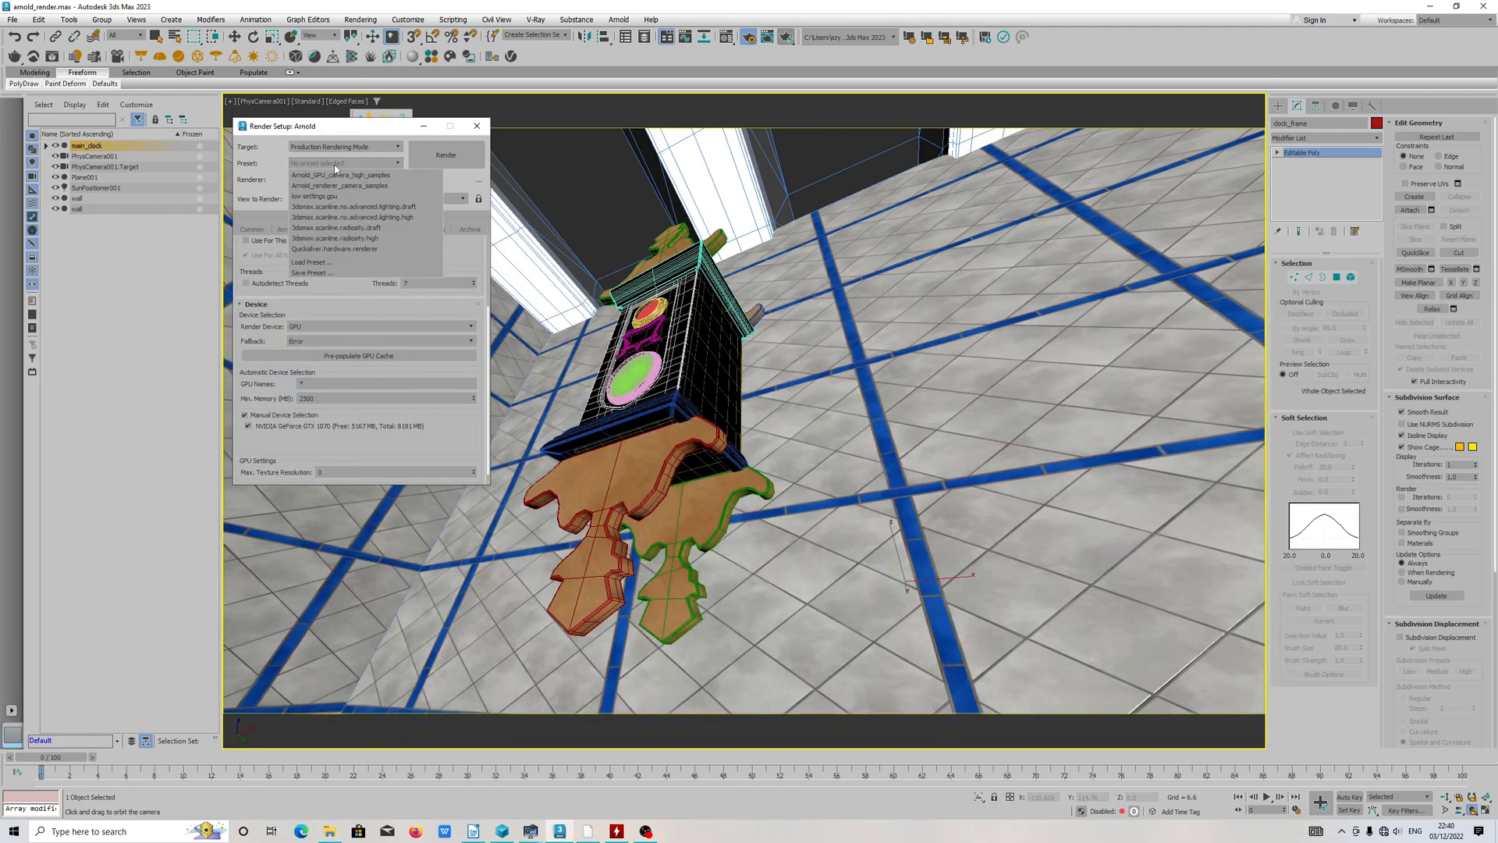
left_click(322, 274)
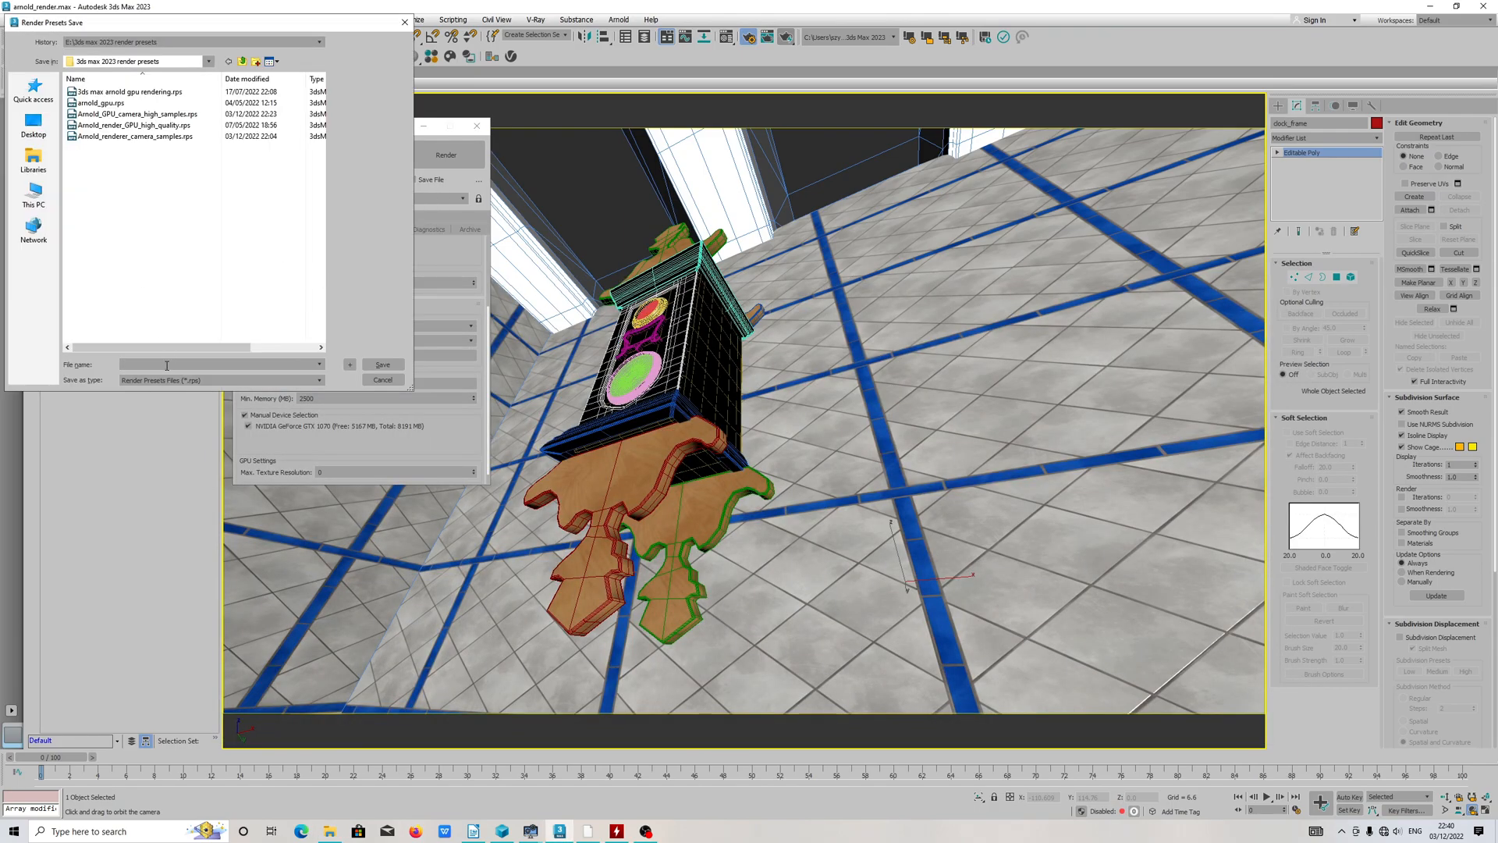
type("Arnold_High_Quality_Clean_render")
left_click(374, 364)
left_click(765, 756)
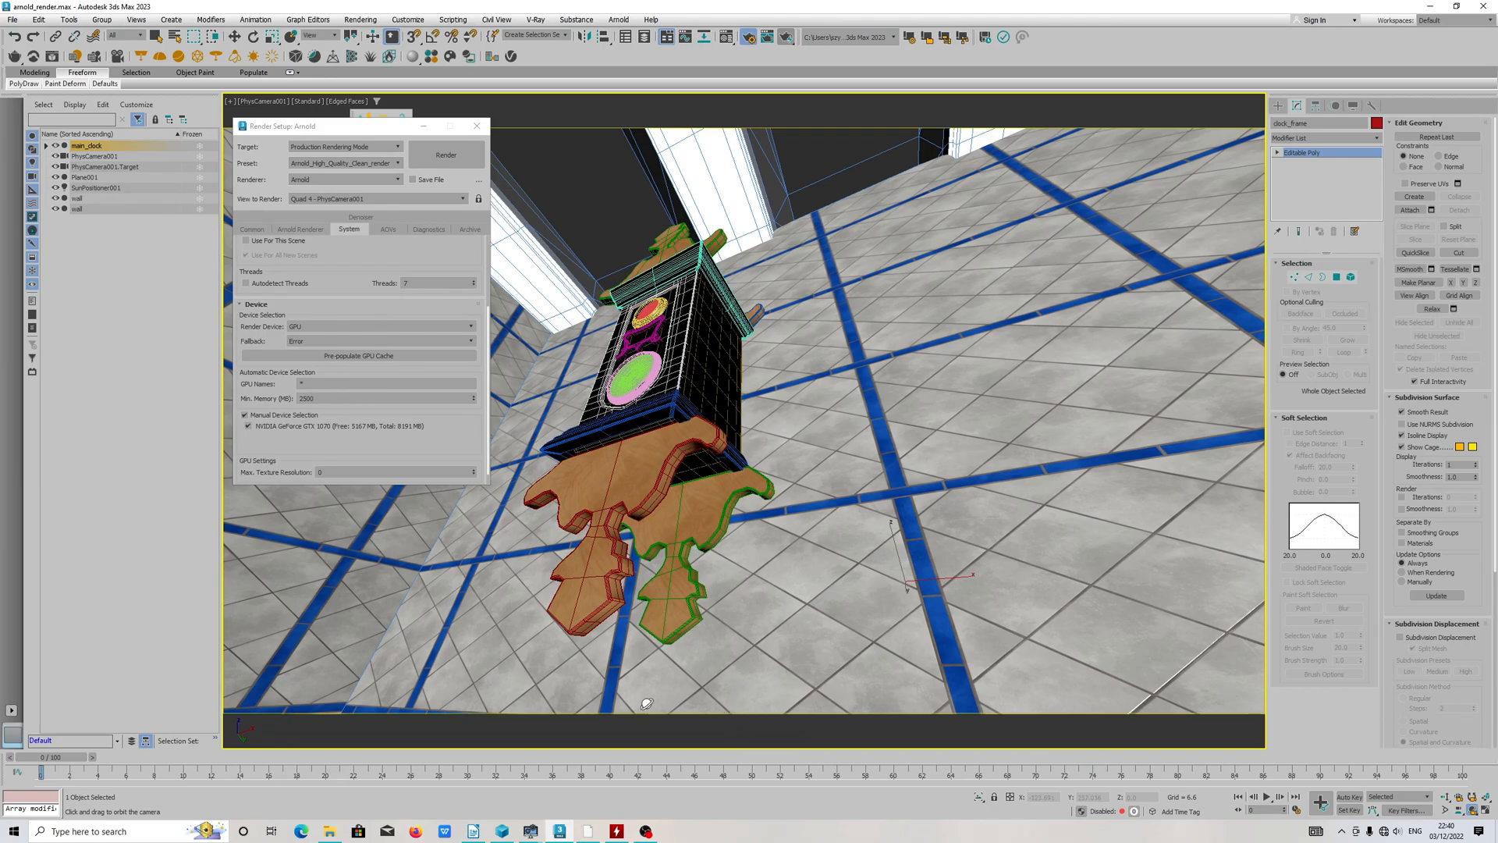
Step: Check File Explorer for the saved preset file Arnold_High_Quality_Clean_render.rps, and return to the render setup in 3ds Max
left_click(330, 828)
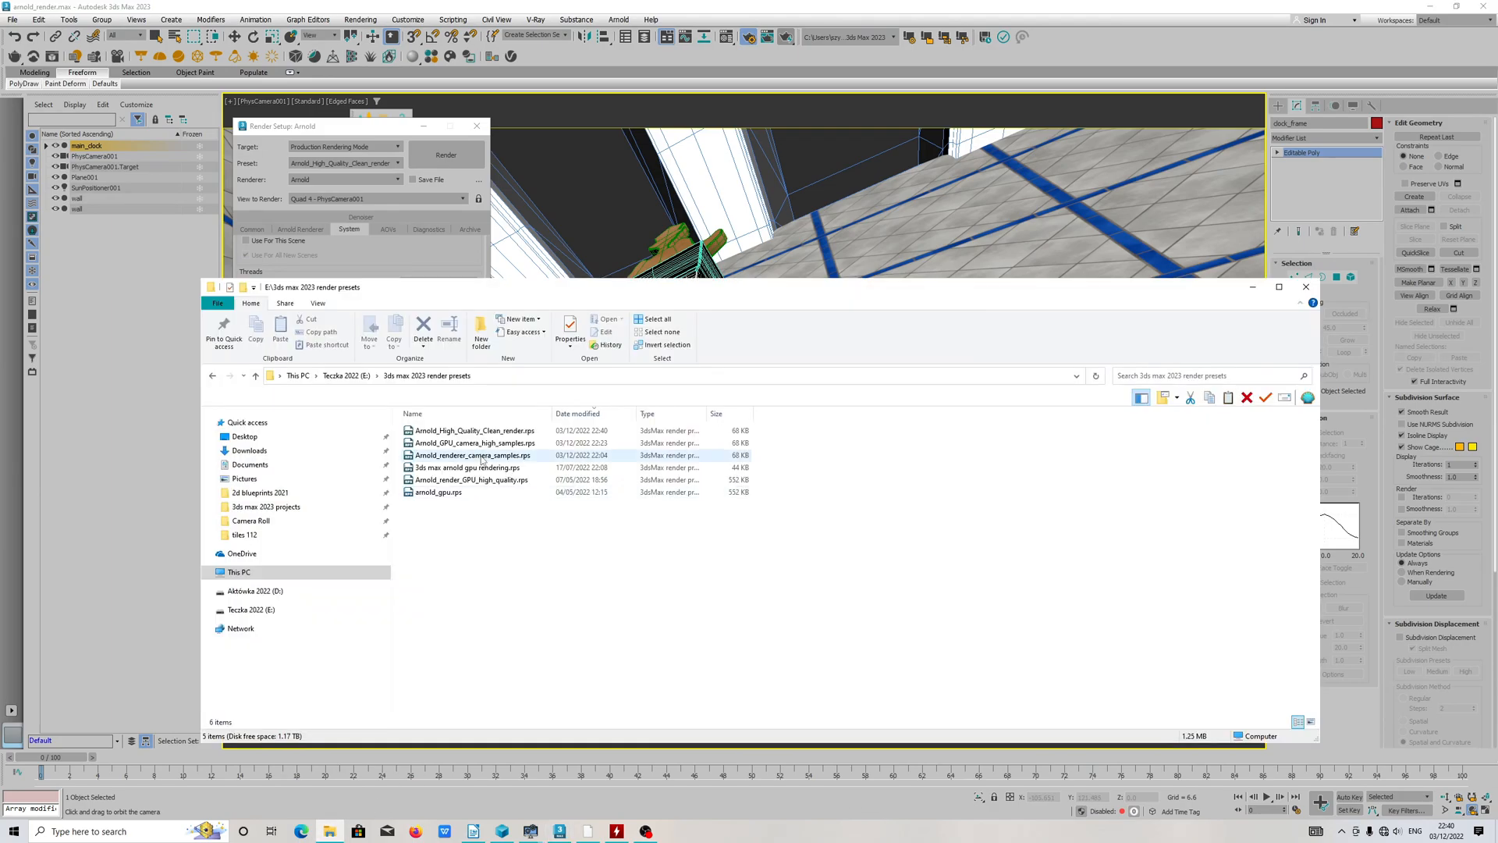
left_click(519, 434)
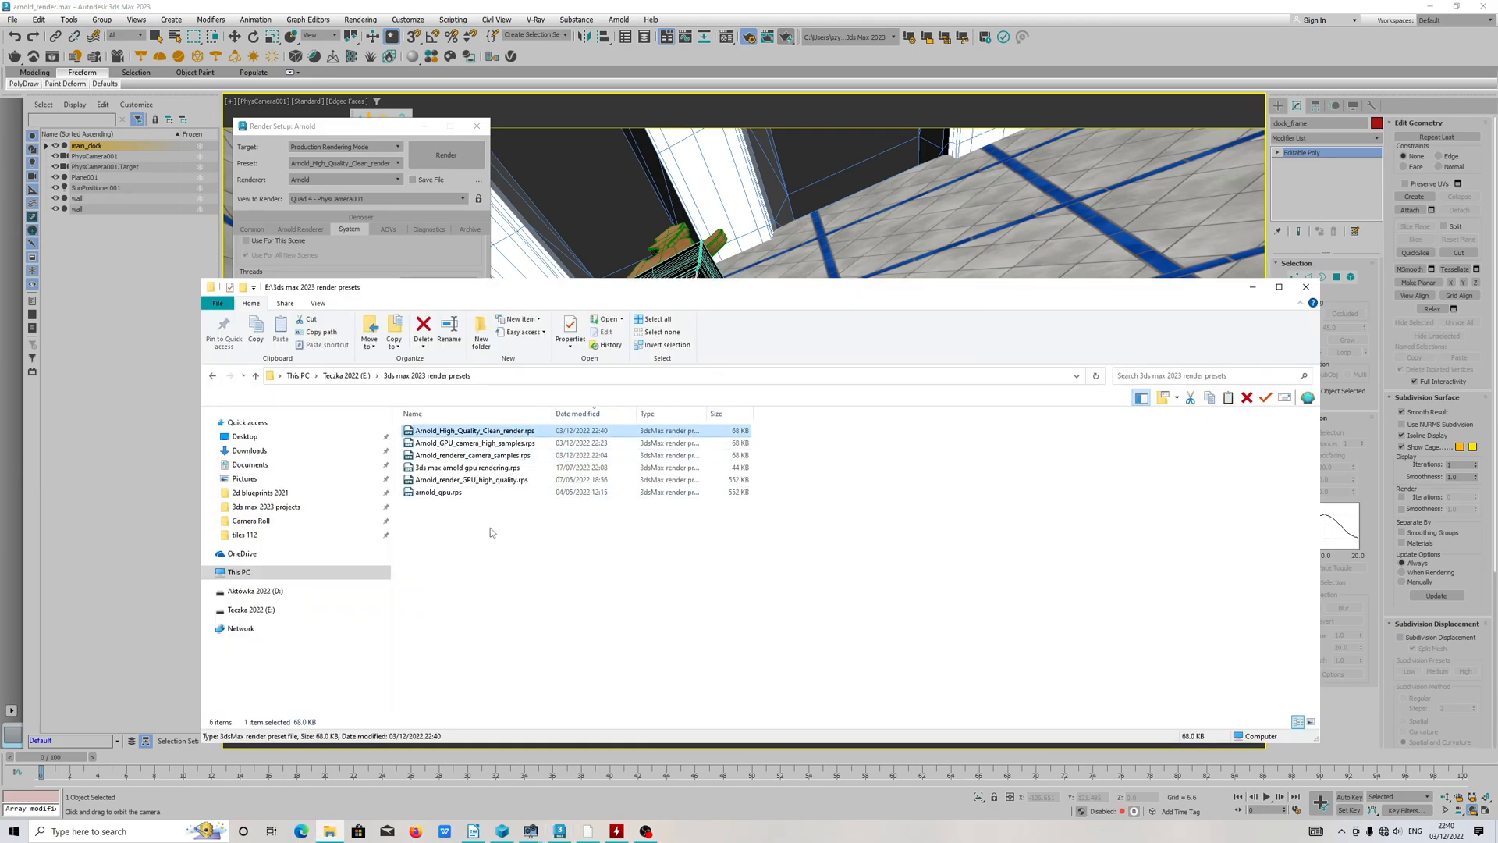
left_click(1252, 287)
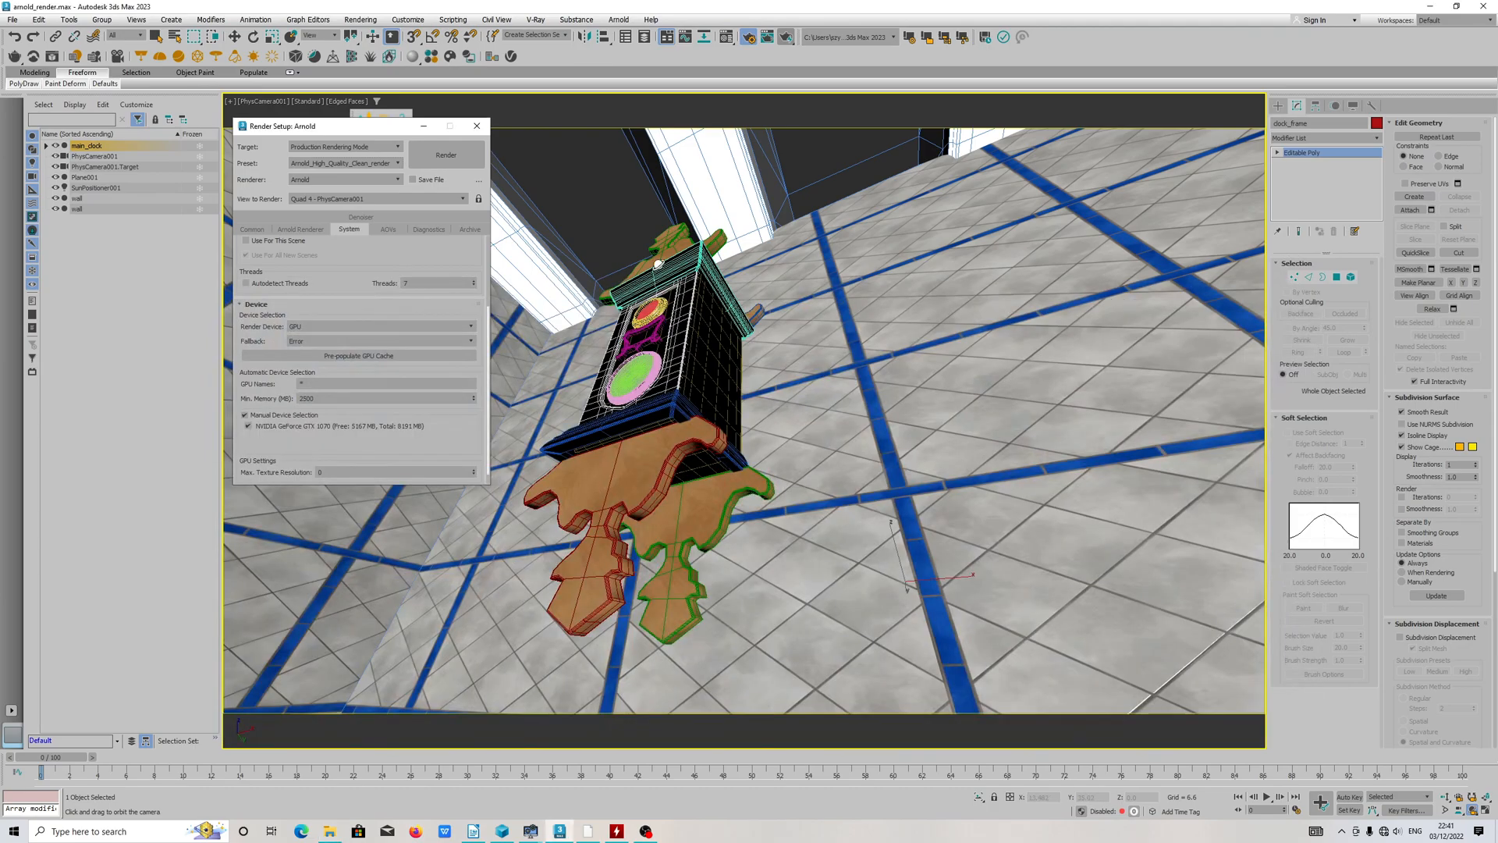